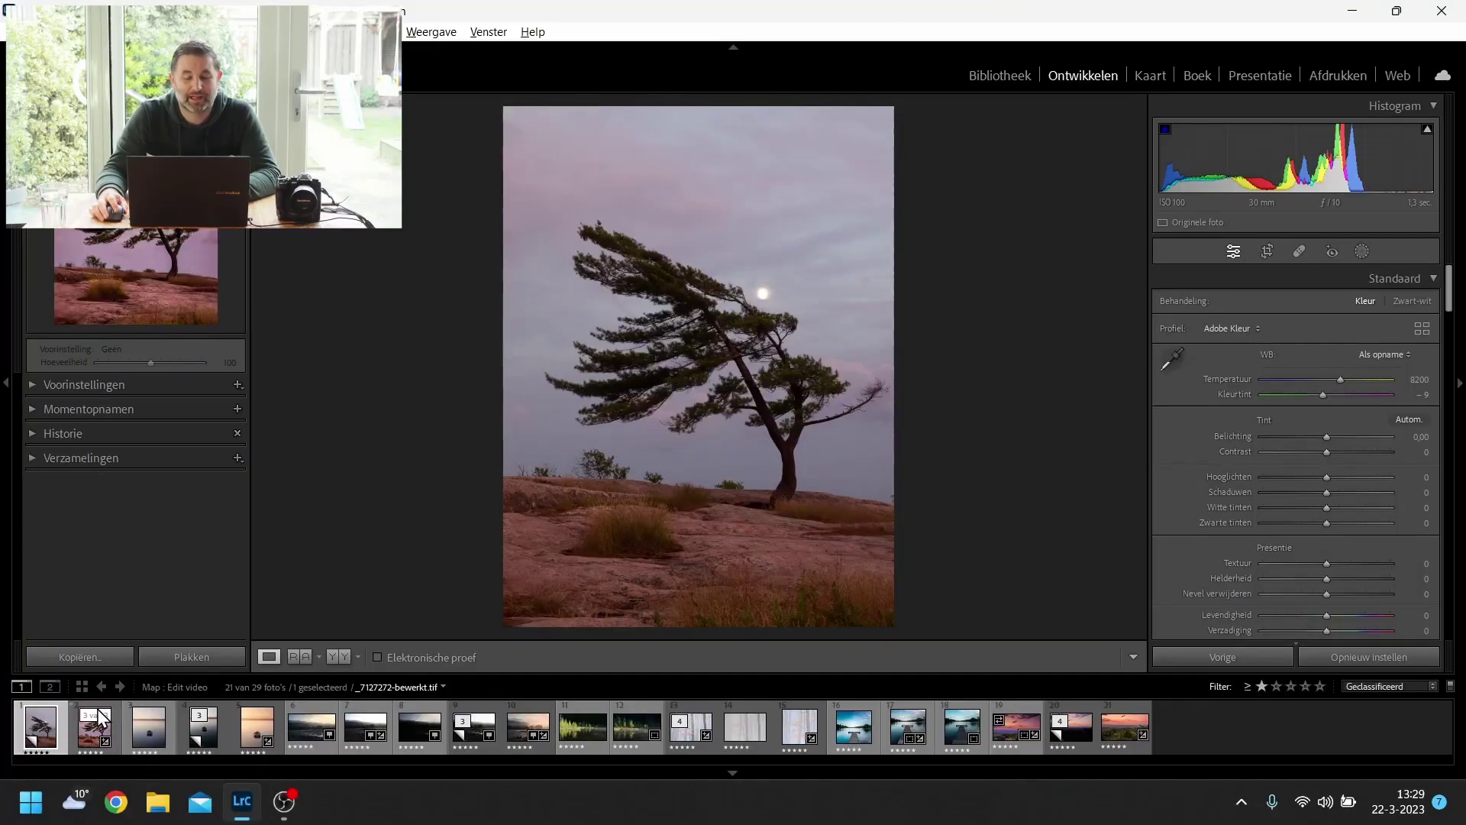
Expand the tree photo's stack, inspect the sky and treetop up close, then step to the next version.
{"action": "left_click", "coordinate": [98, 717]}
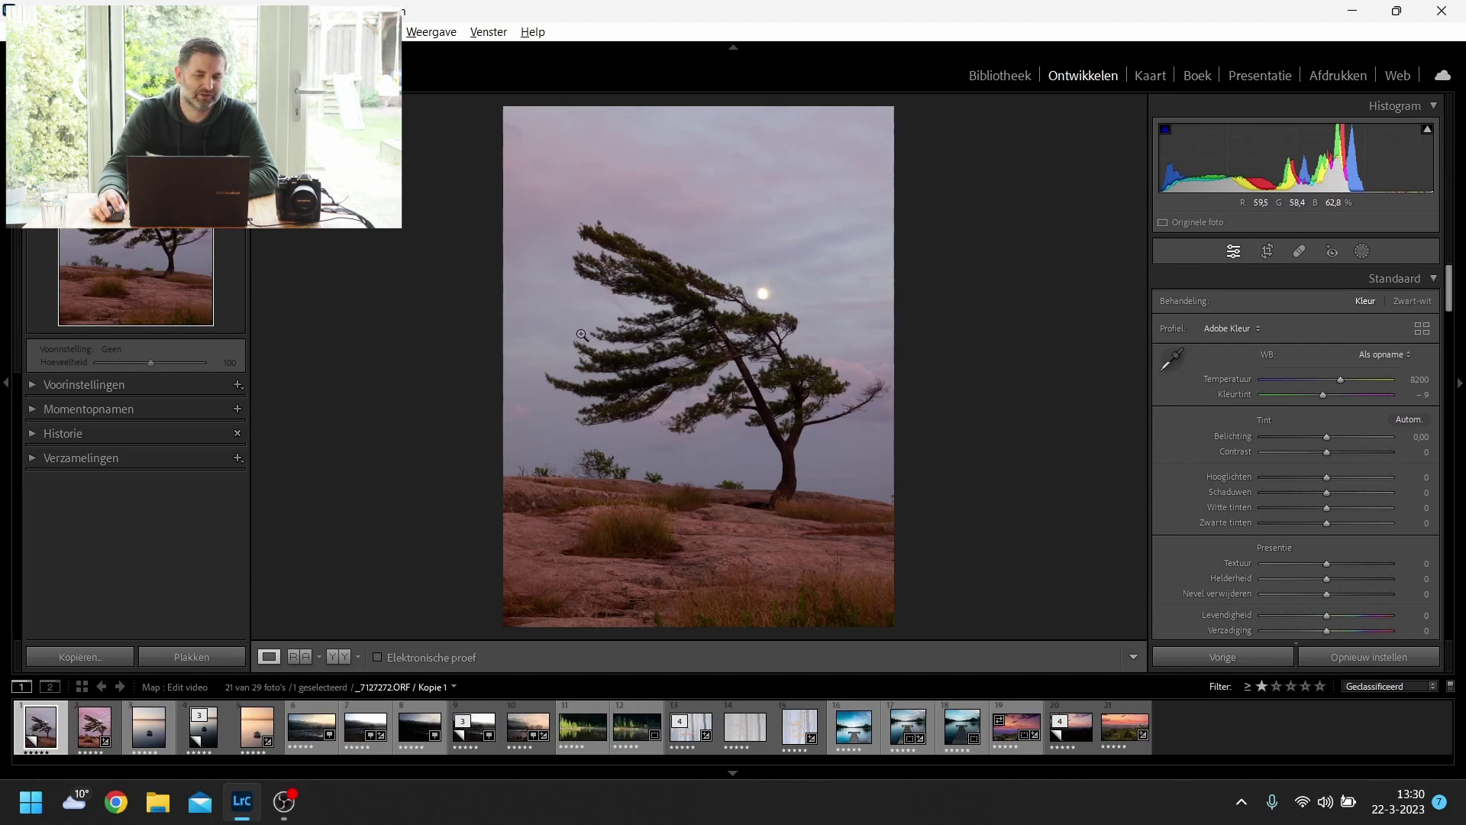
{"action": "left_click_drag", "start_coordinate": [672, 225], "coordinate": [691, 336]}
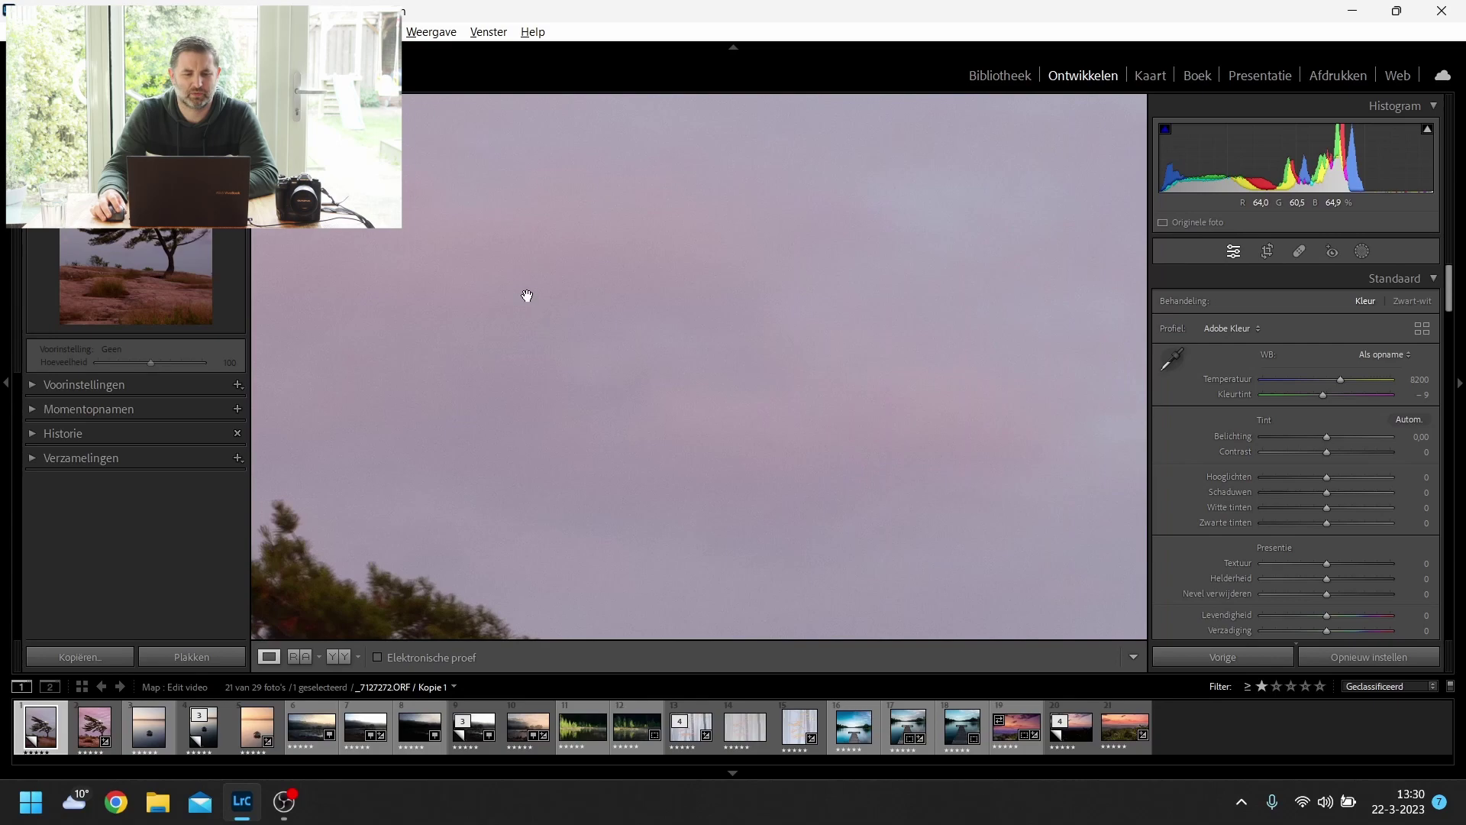
{"action": "left_click_drag", "start_coordinate": [714, 446], "coordinate": [713, 331]}
{"action": "left_click", "coordinate": [687, 383]}
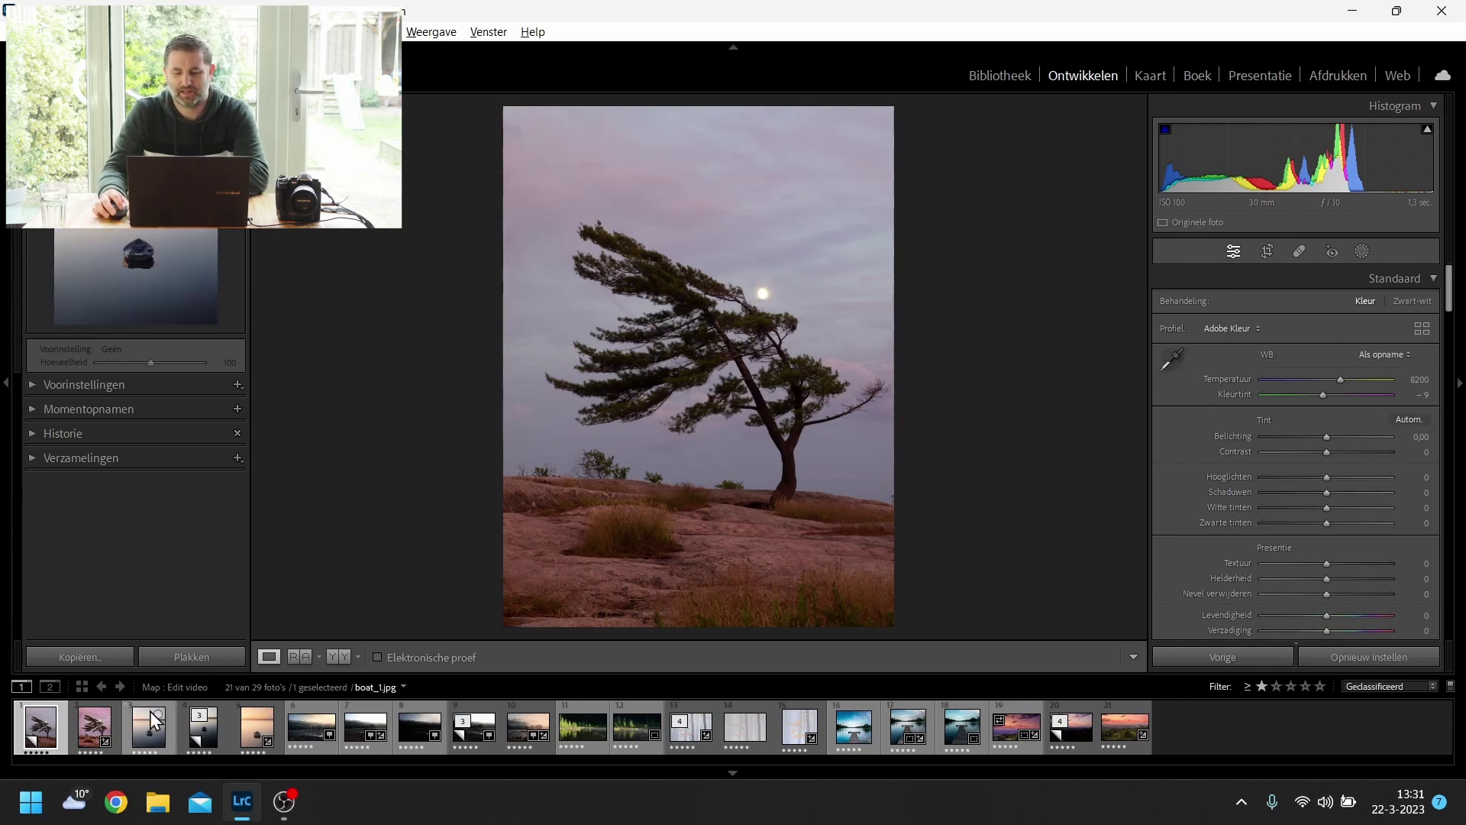
{"action": "key", "text": "Right"}
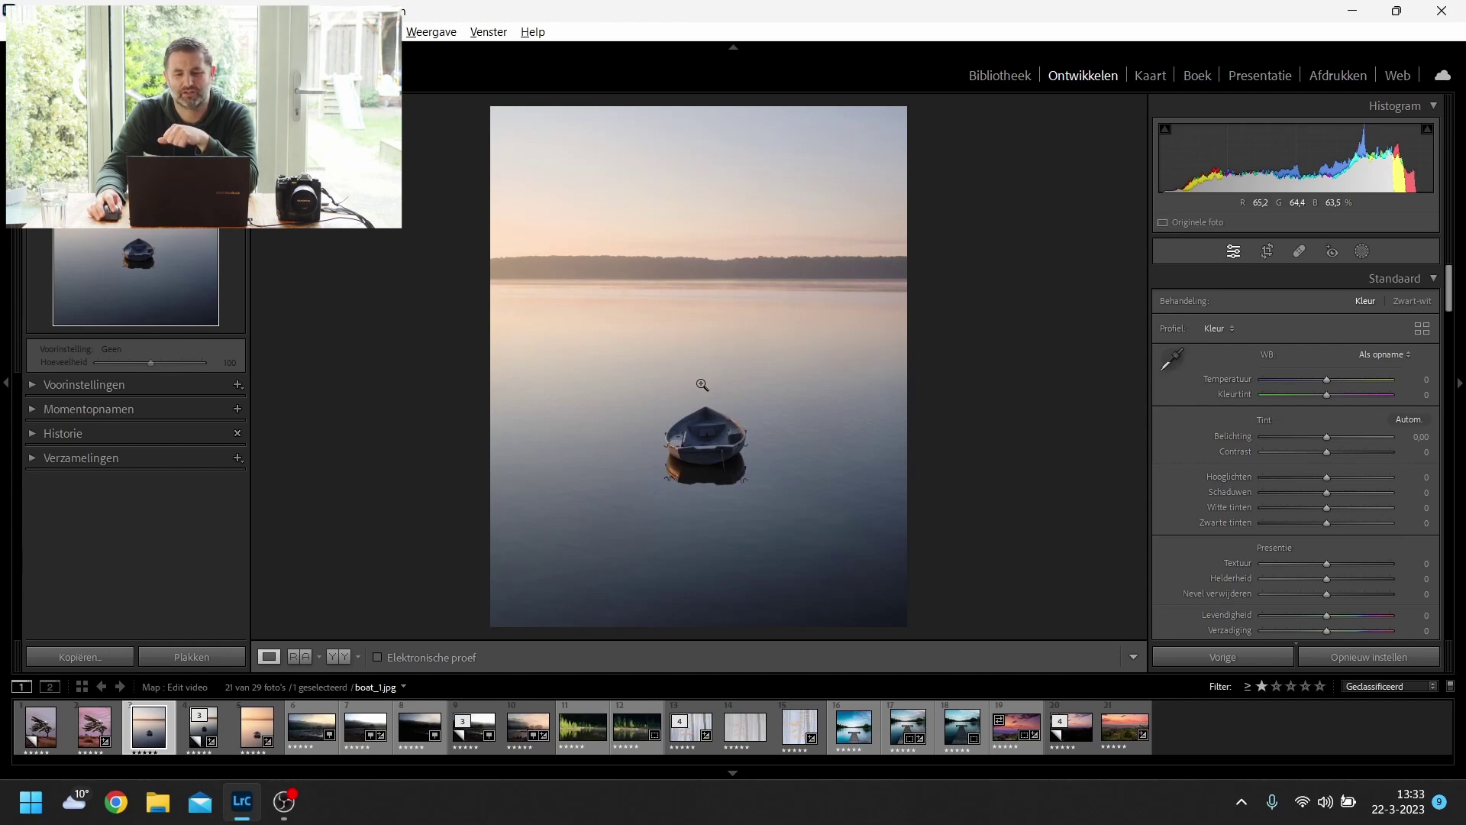
Compare the raw DSCF5875.RAF copy with the warm DSCF5875-bewerkt.tif edit, ending on the raw copy.
{"action": "left_click", "coordinate": [195, 731]}
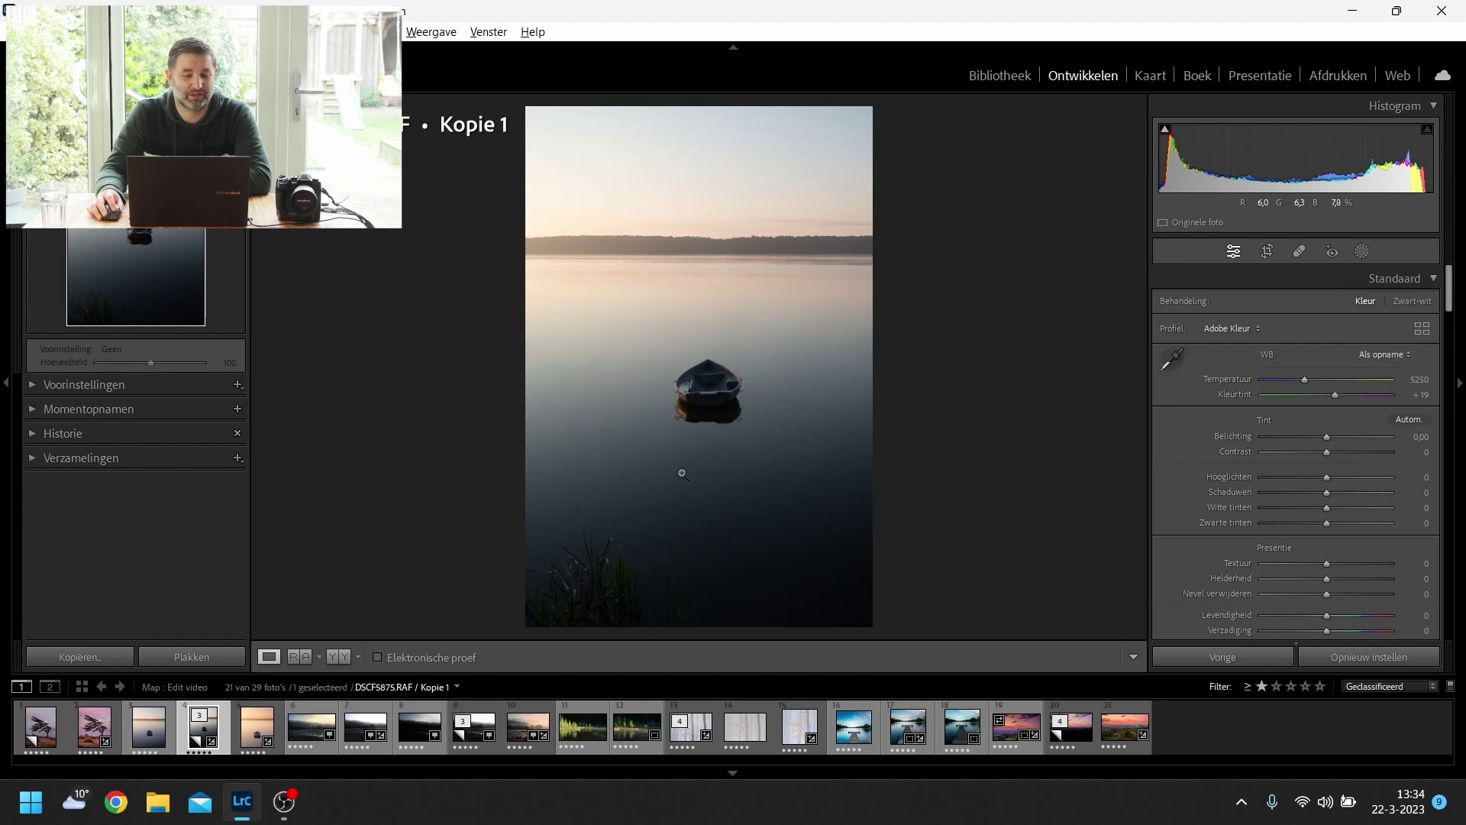
{"action": "left_click", "coordinate": [252, 738]}
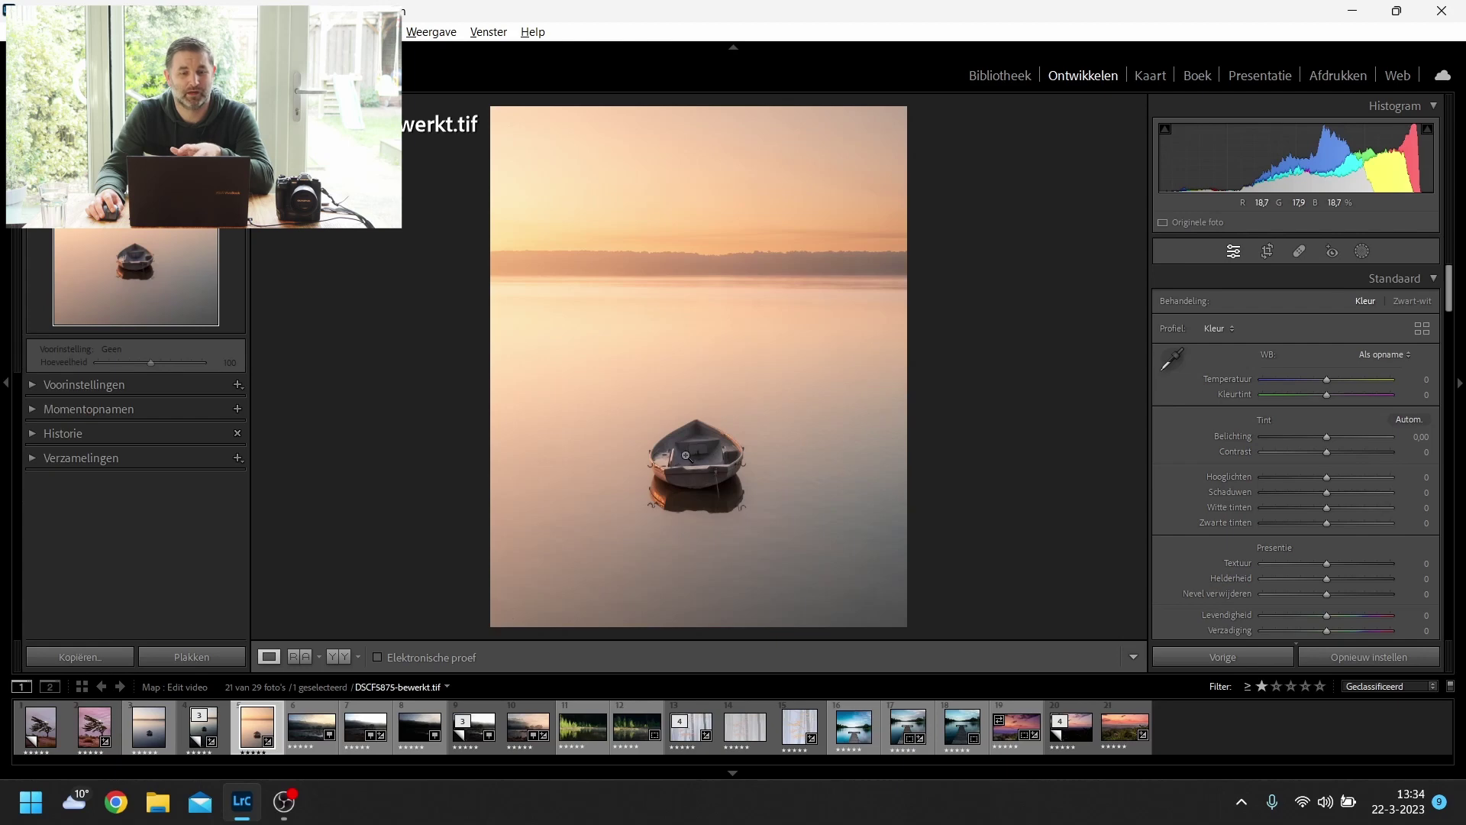
{"action": "left_click", "coordinate": [196, 733]}
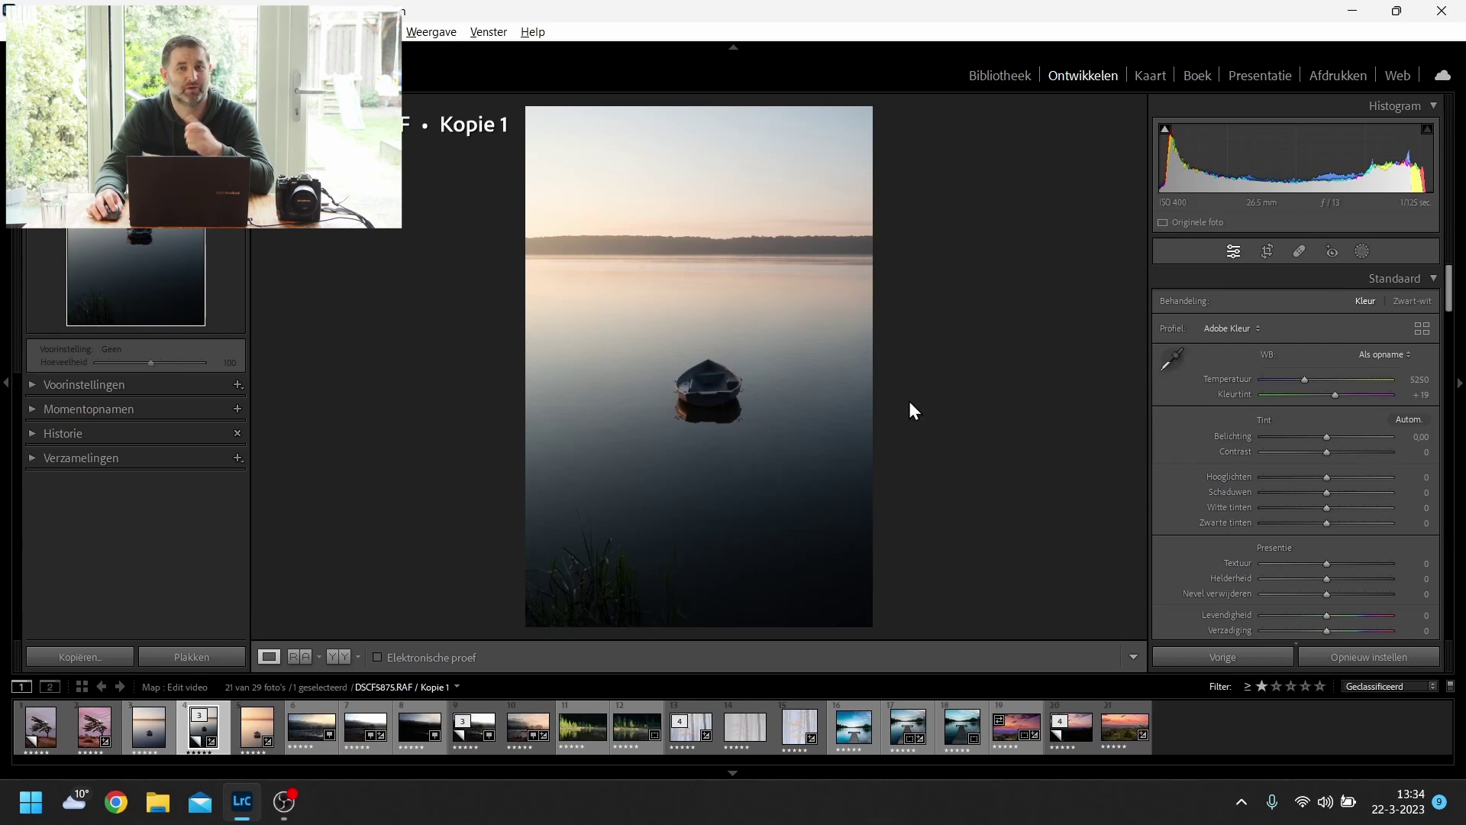
Apply a Transform Vertical correction of +49 to the boat photo and check it zoomed in.
{"action": "scroll", "coordinate": [1313, 495], "scroll_direction": "down", "scroll_amount": 3}
{"action": "scroll", "coordinate": [1309, 484], "scroll_direction": "down", "scroll_amount": 15}
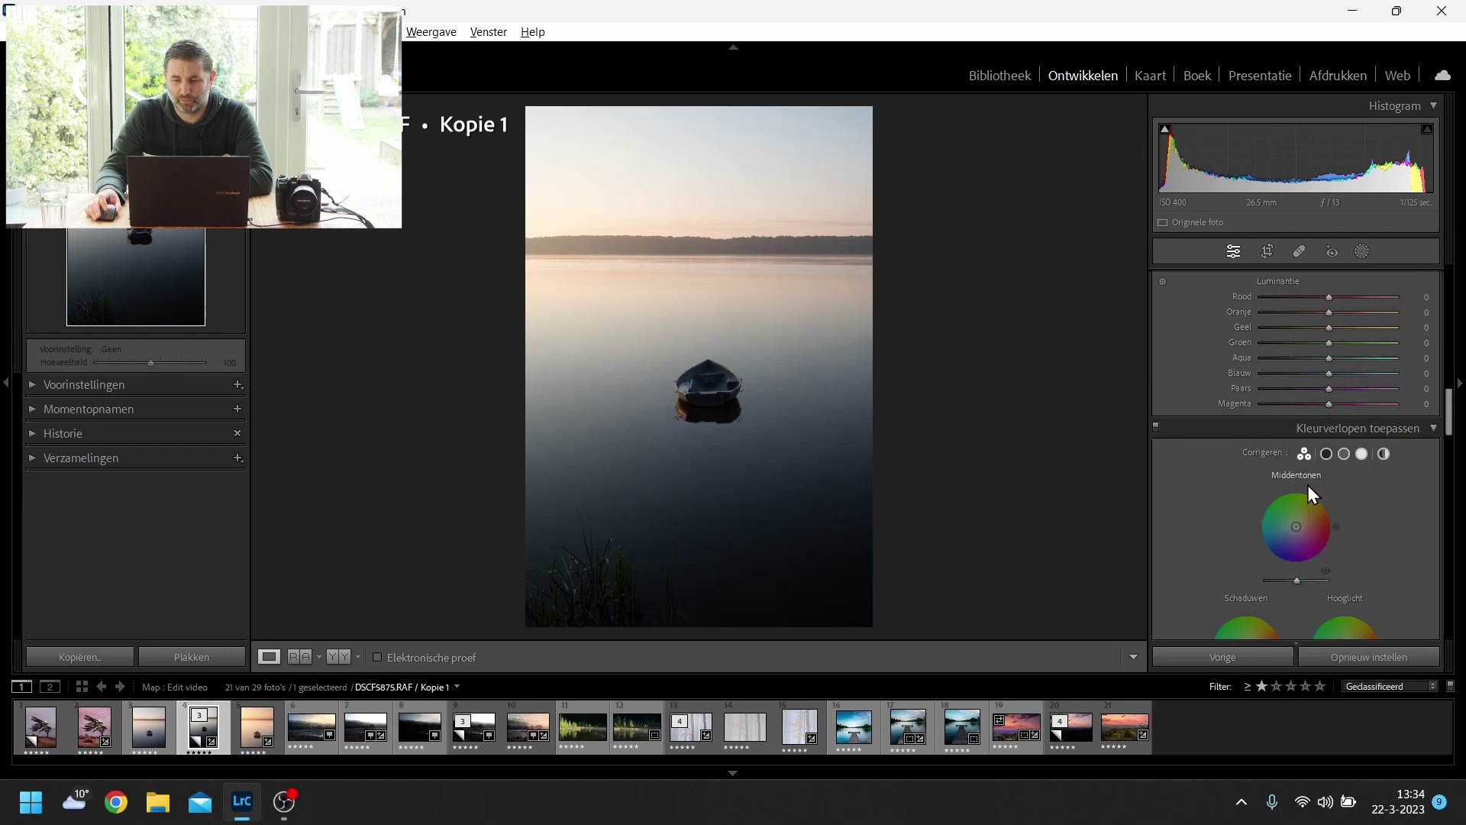
{"action": "scroll", "coordinate": [1306, 483], "scroll_direction": "up", "scroll_amount": 4}
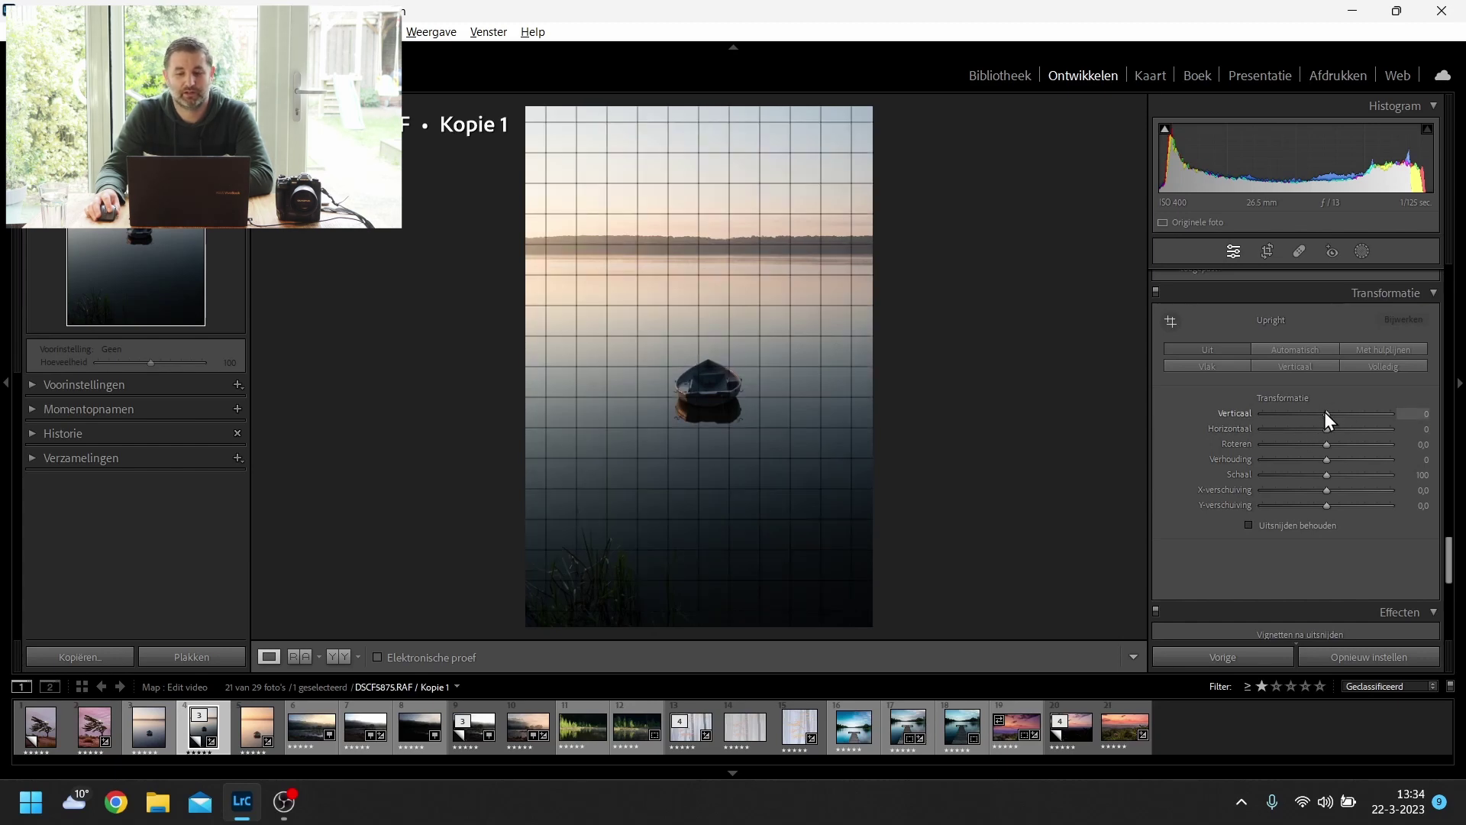
{"action": "left_click_drag", "start_coordinate": [1327, 414], "coordinate": [1360, 410]}
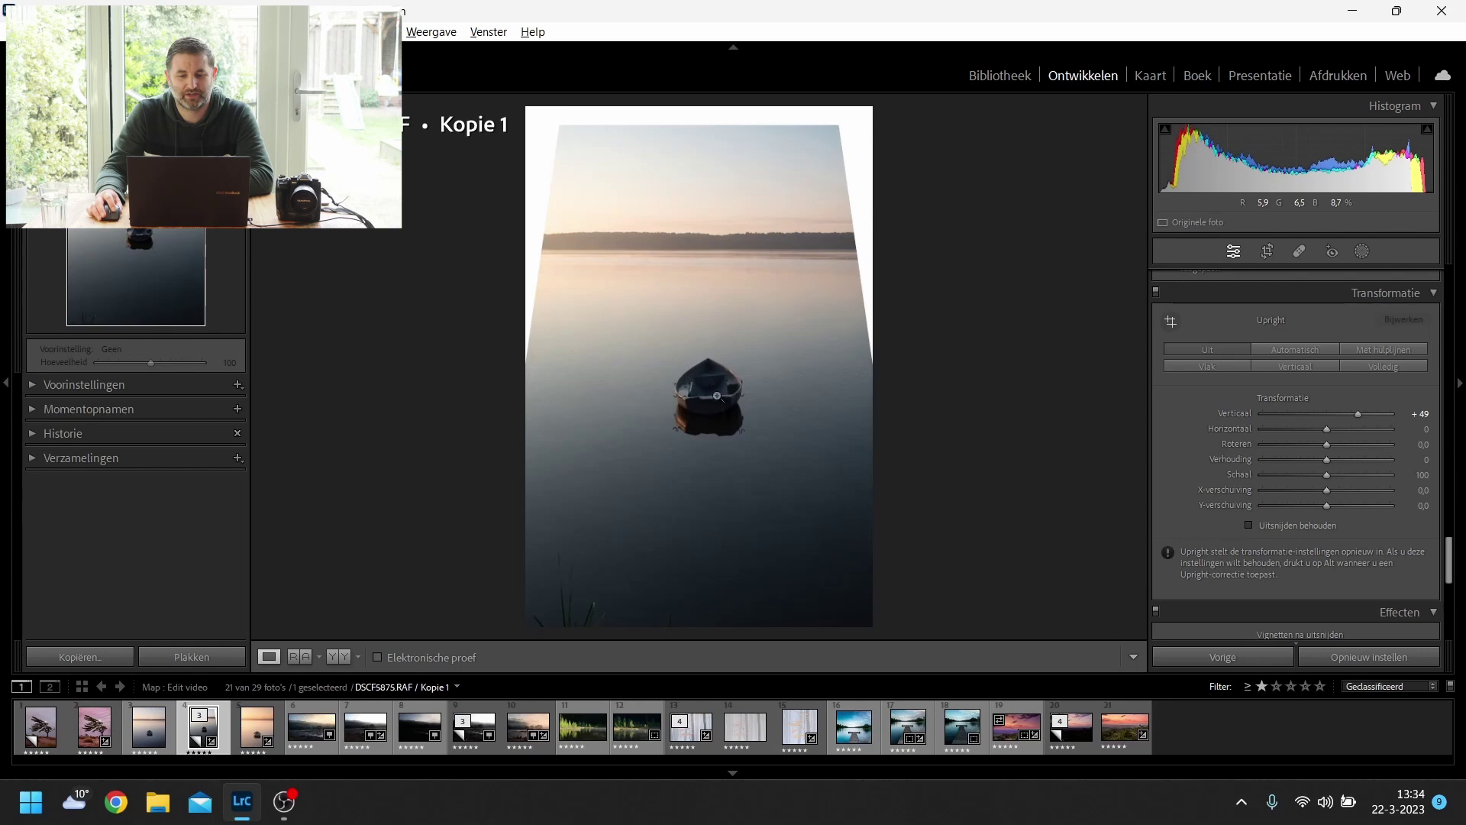
{"action": "left_click", "coordinate": [717, 396]}
{"action": "left_click", "coordinate": [636, 364]}
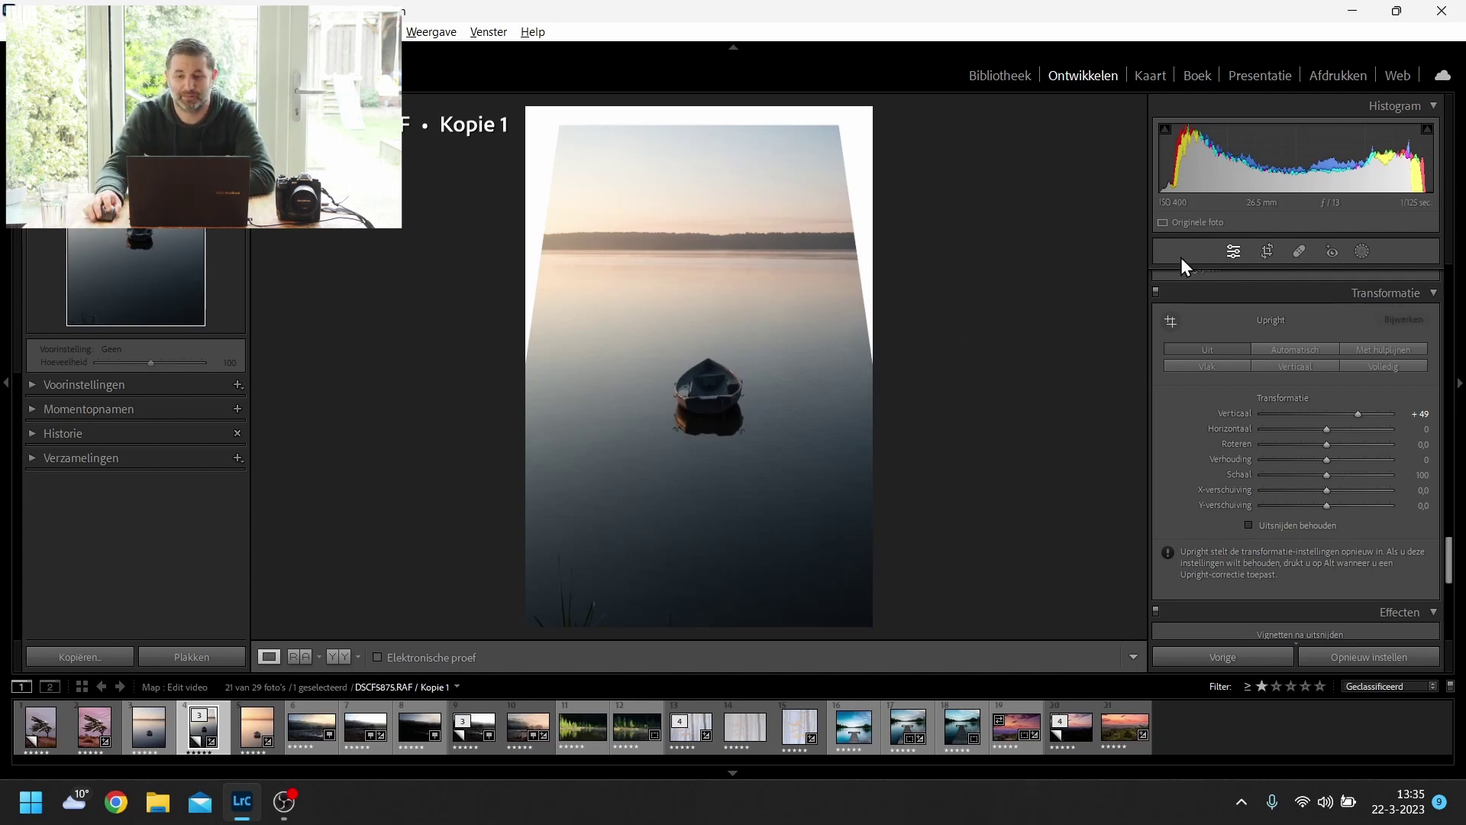
Crop the boat photo to a 4 x 5 / 8 x 10 ratio, trimming the empty transformed edges.
{"action": "left_click", "coordinate": [1264, 251]}
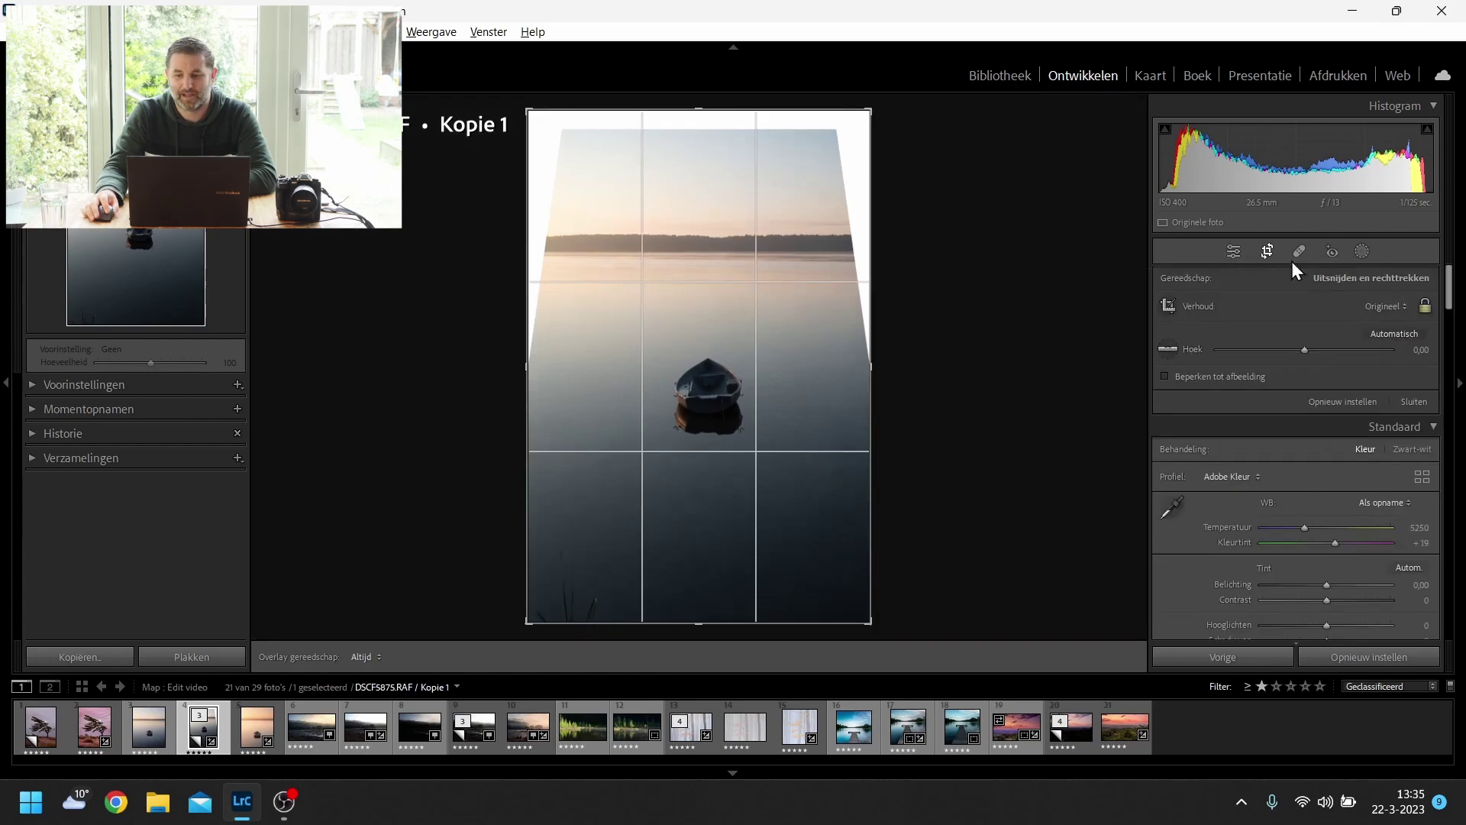
{"action": "left_click", "coordinate": [1386, 306]}
{"action": "left_click", "coordinate": [1244, 416]}
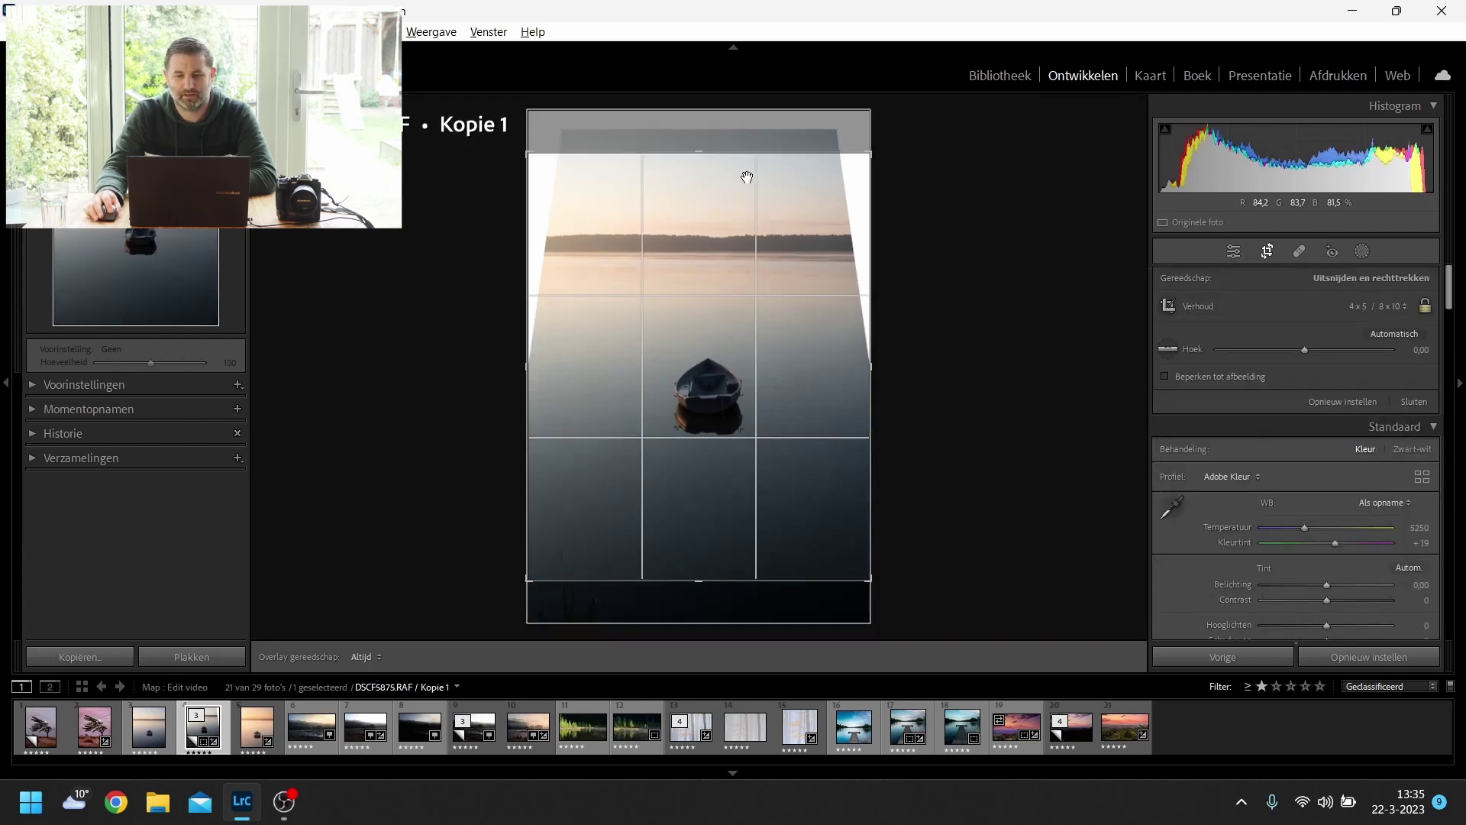
{"action": "left_click_drag", "start_coordinate": [527, 155], "coordinate": [553, 184]}
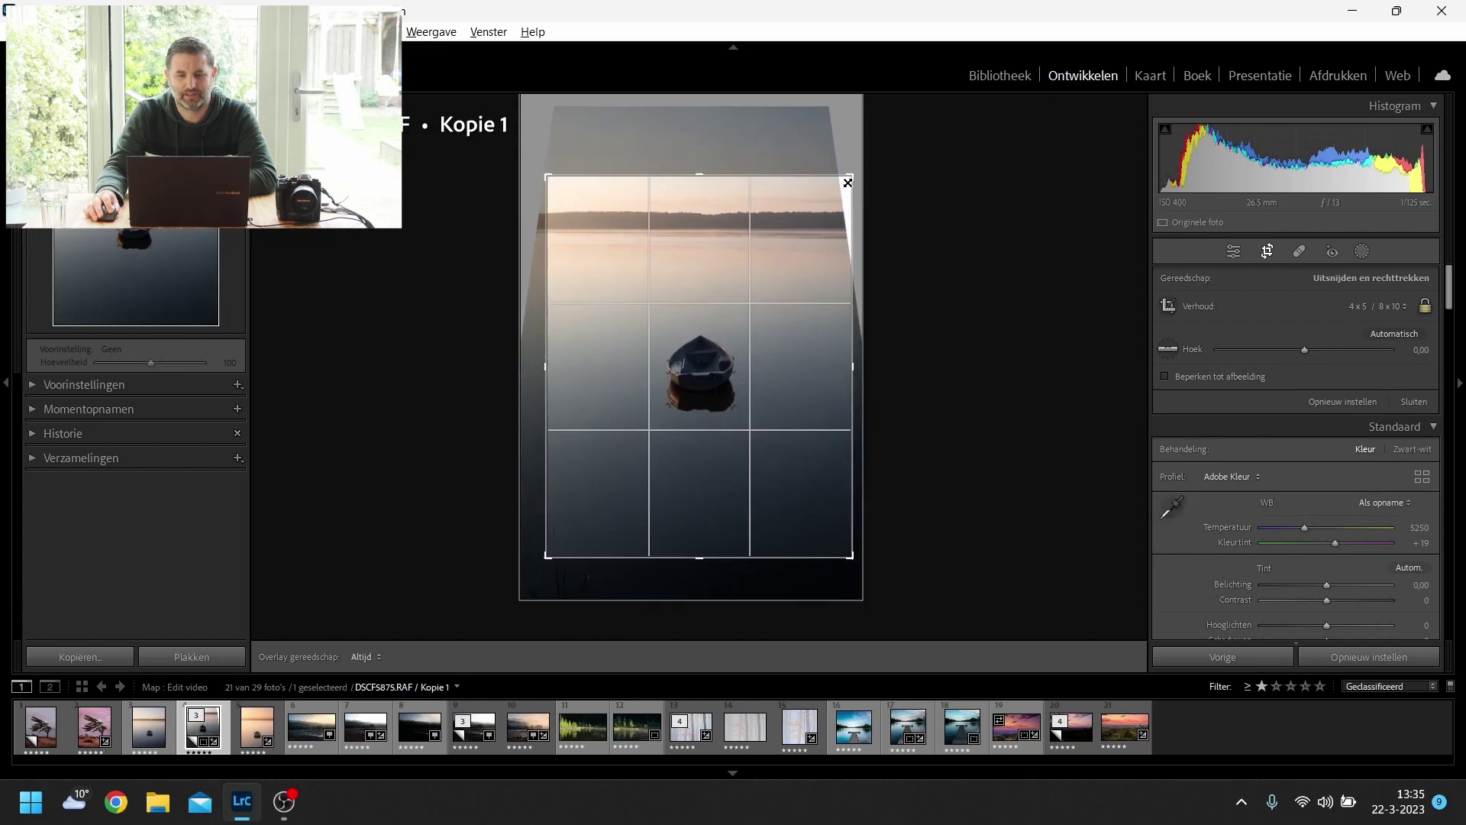
{"action": "double_click", "coordinate": [766, 246]}
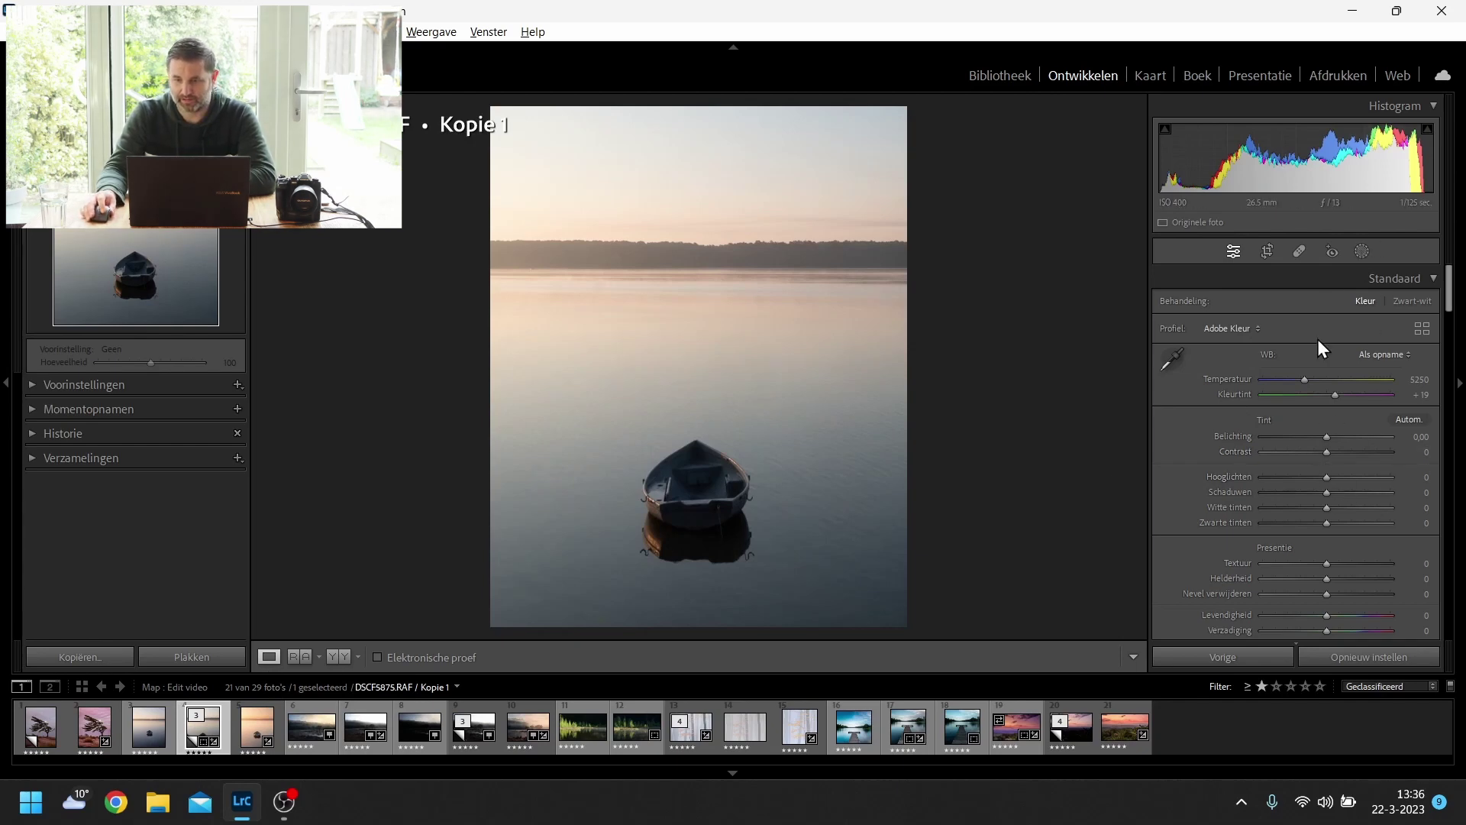
Add a linear gradient mask across the boat photo with Temperature set to +45.
{"action": "left_click", "coordinate": [1361, 254]}
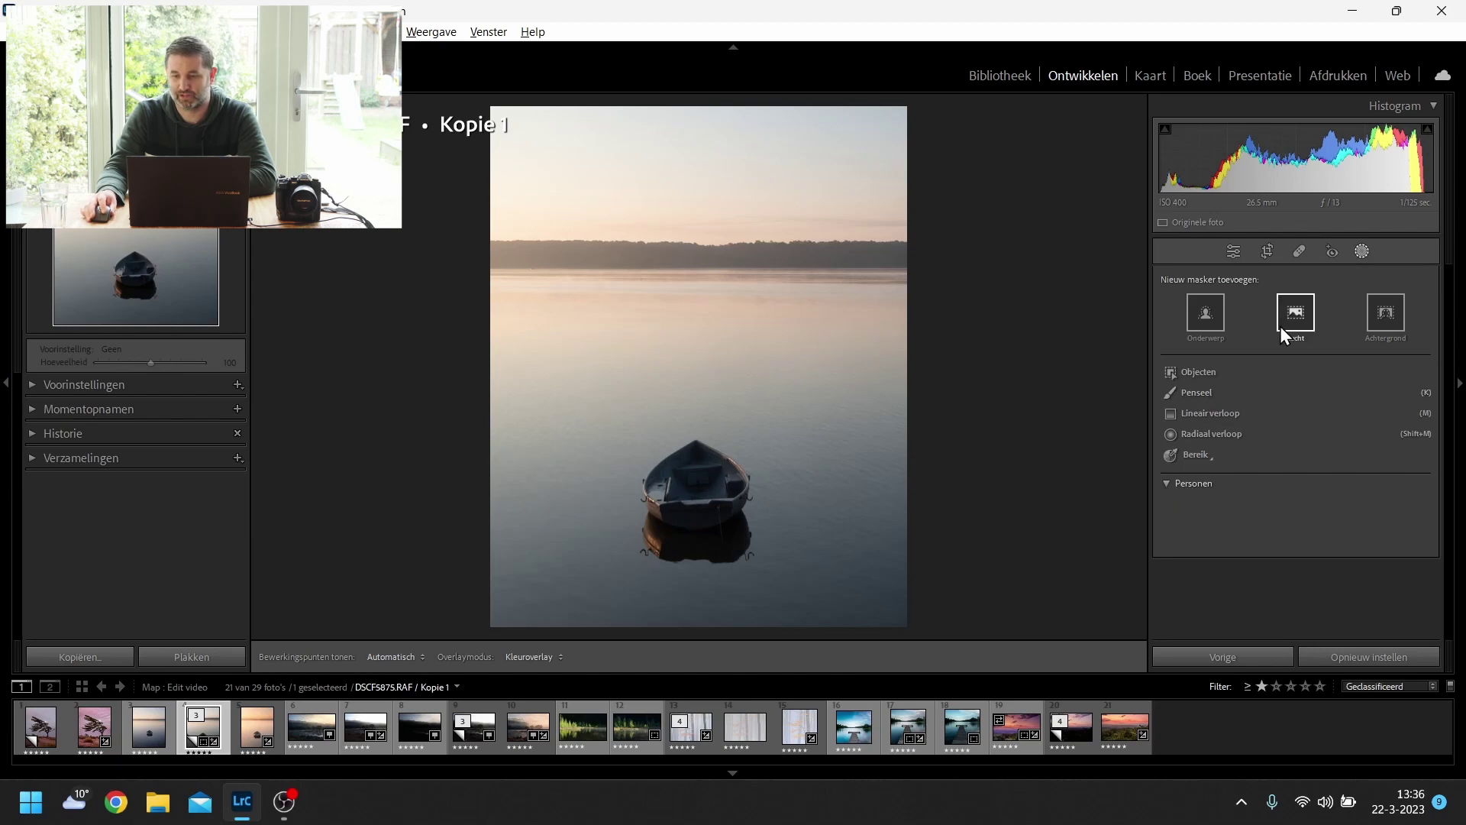
{"action": "left_click", "coordinate": [1221, 416]}
{"action": "left_click_drag", "start_coordinate": [600, 272], "coordinate": [917, 315]}
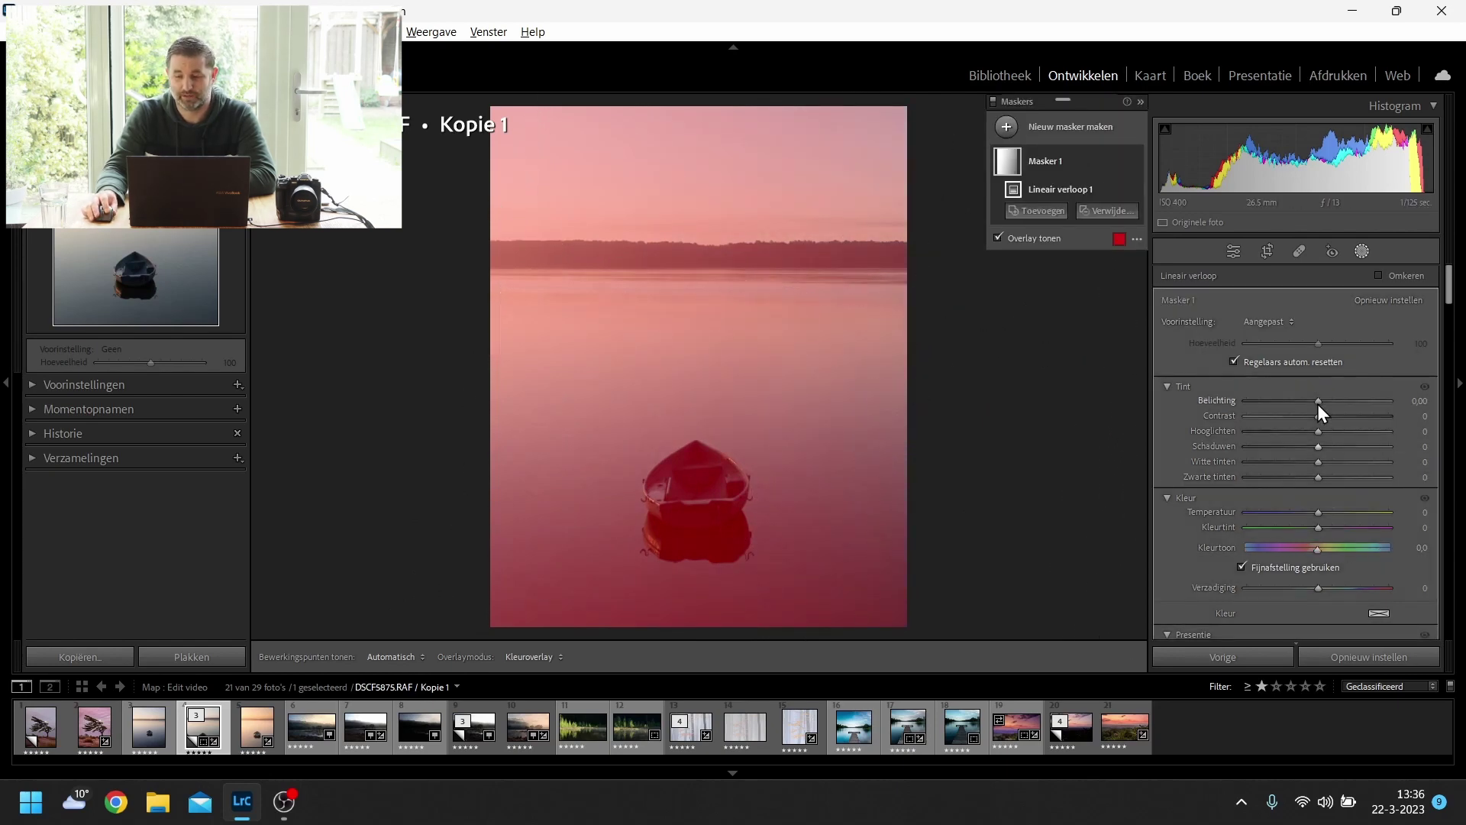
{"action": "left_click_drag", "start_coordinate": [1328, 512], "coordinate": [1354, 510]}
{"action": "mouse_move", "coordinate": [1317, 401]}
{"action": "left_mouse_down"}
{"action": "mouse_move", "coordinate": [1304, 406]}
{"action": "mouse_move", "coordinate": [1318, 406]}
{"action": "left_mouse_up"}
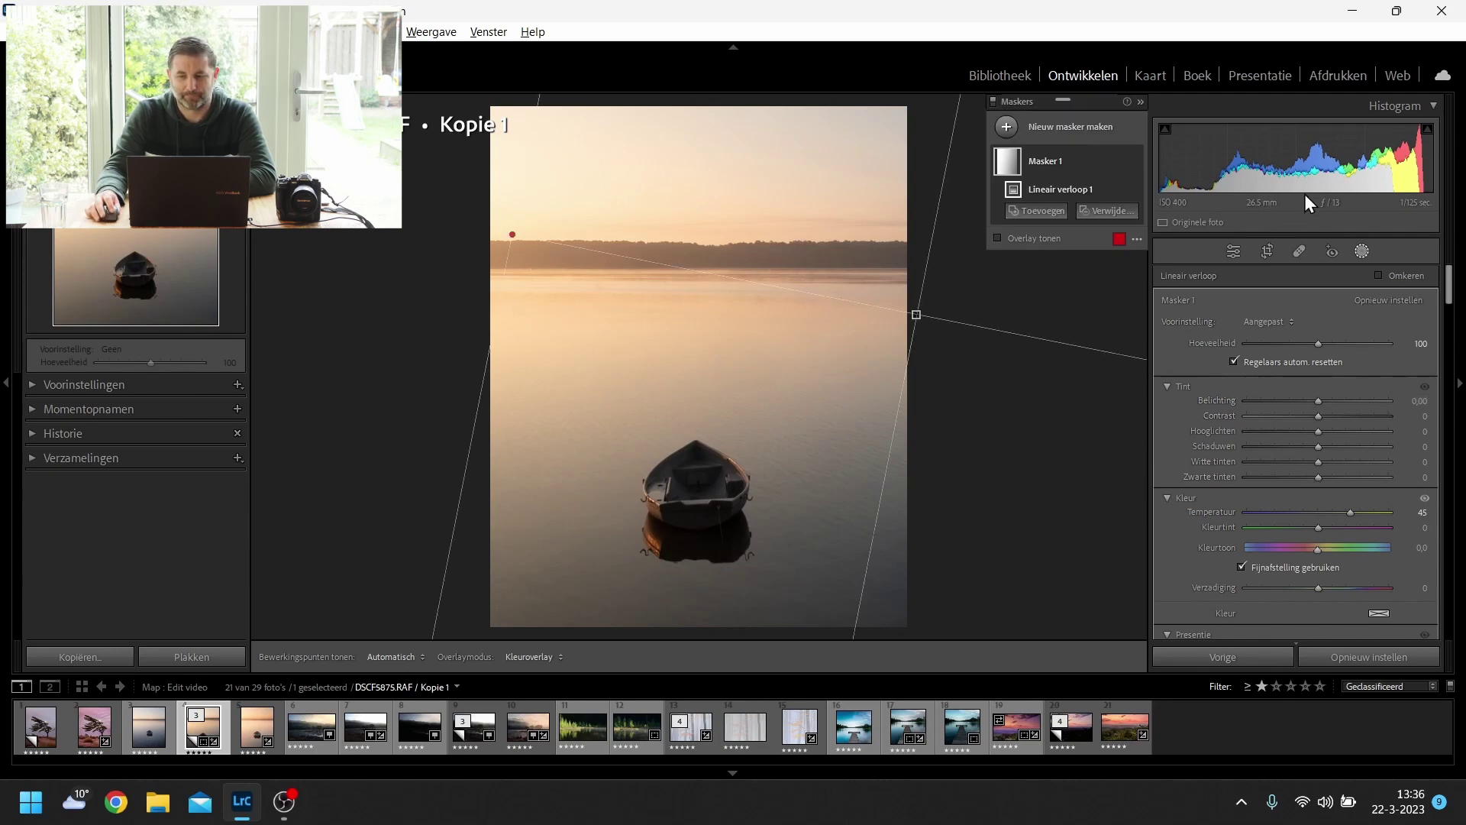
{"action": "left_click", "coordinate": [1018, 124]}
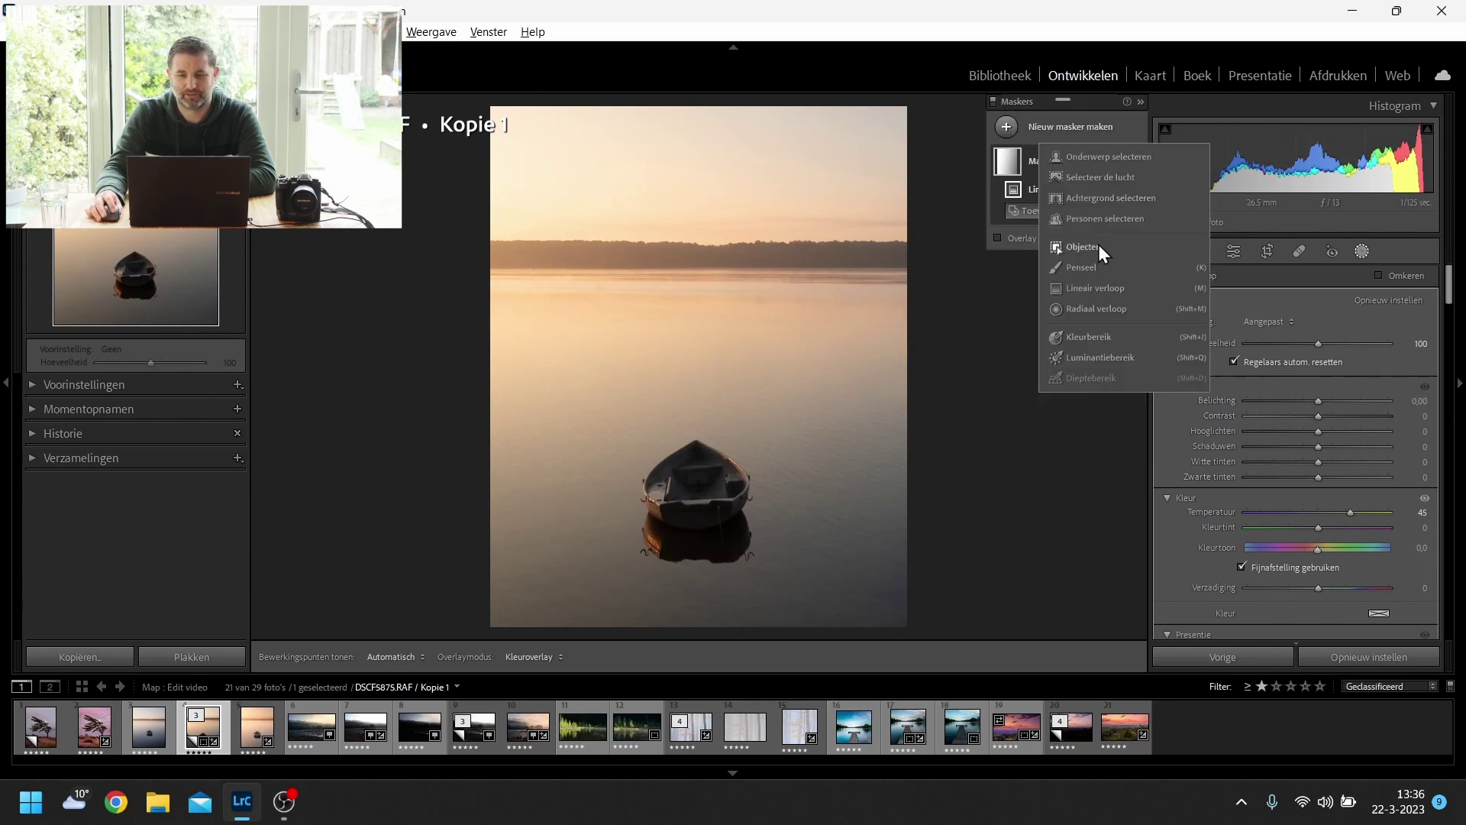
Paint a second brush mask (Masker 2) on the boat photo with edit pins hidden.
{"action": "left_click", "coordinate": [1090, 267]}
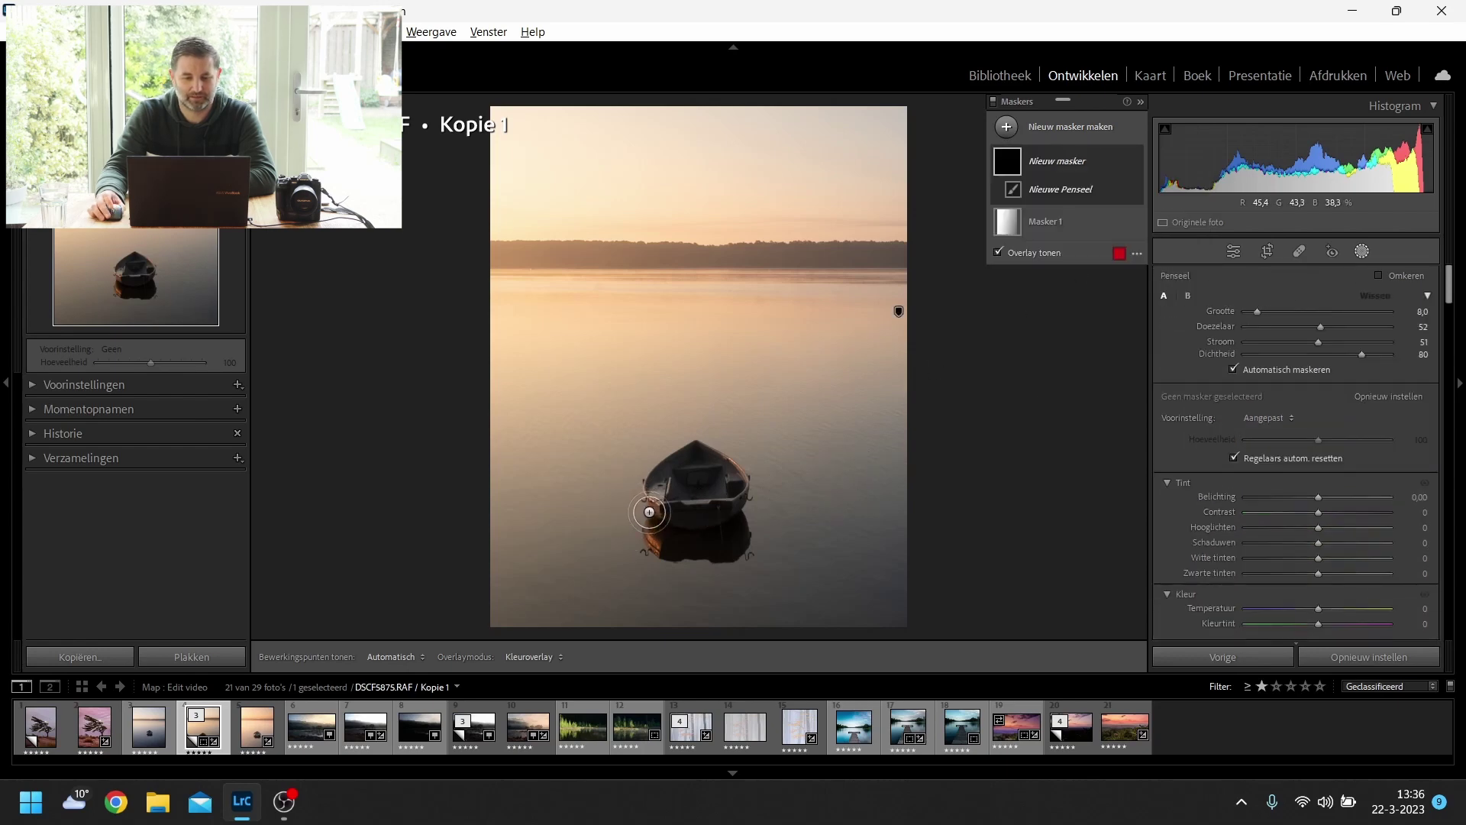
{"action": "key", "text": "h"}
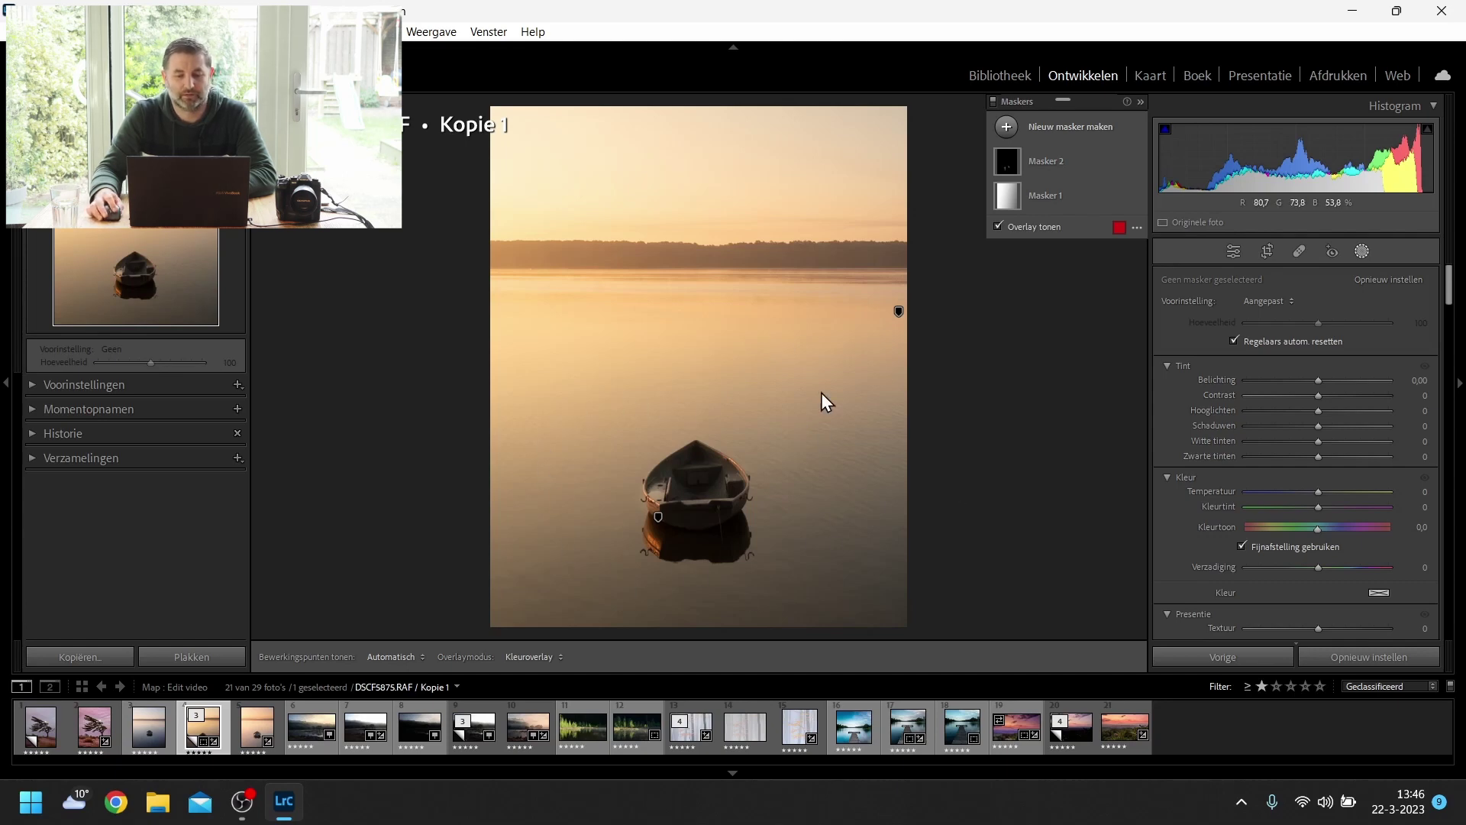
{"action": "left_click", "coordinate": [1008, 127]}
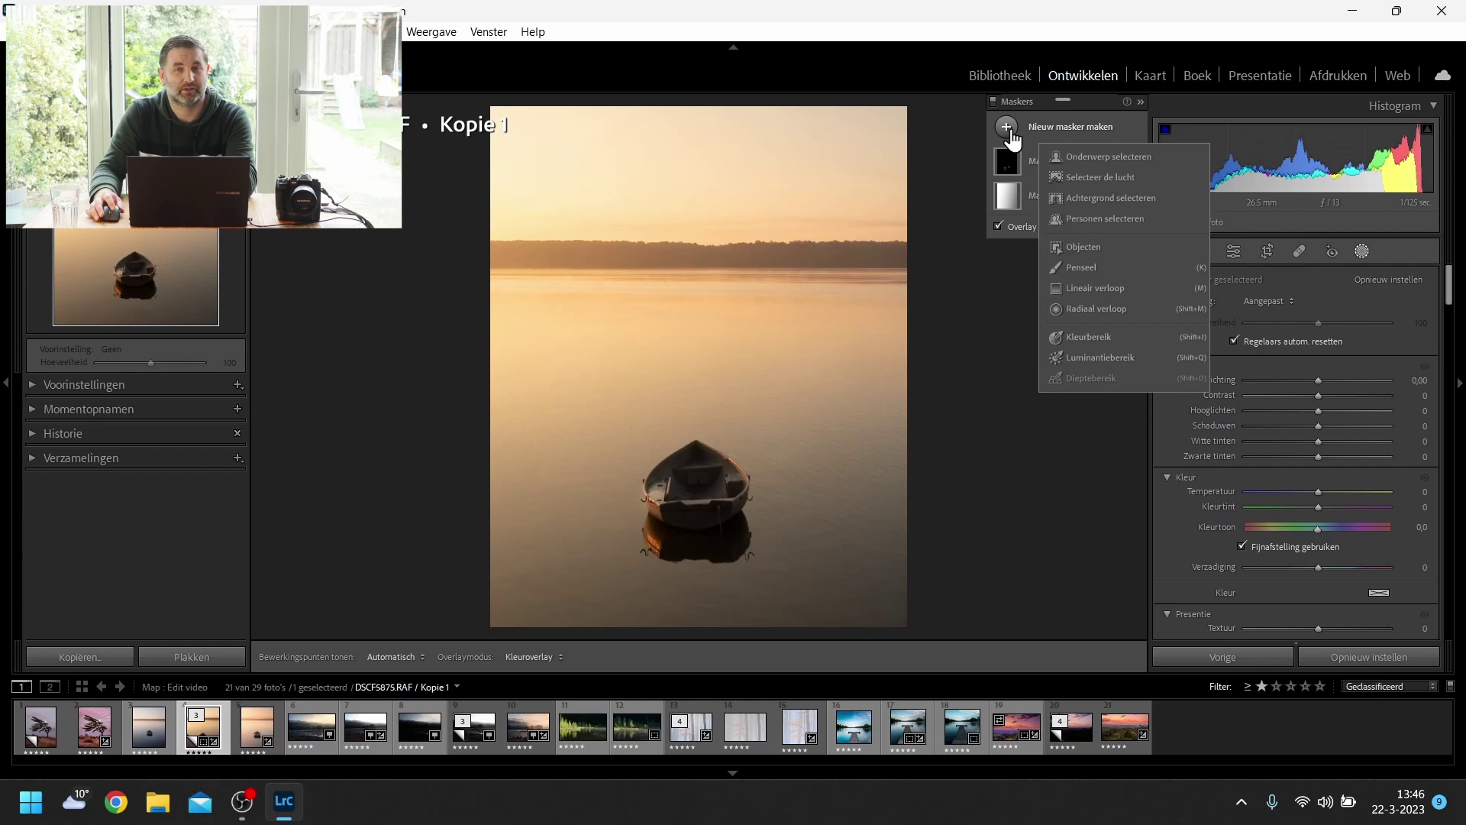
Create a sky mask and subtract the subject from it.
{"action": "left_click", "coordinate": [1100, 178]}
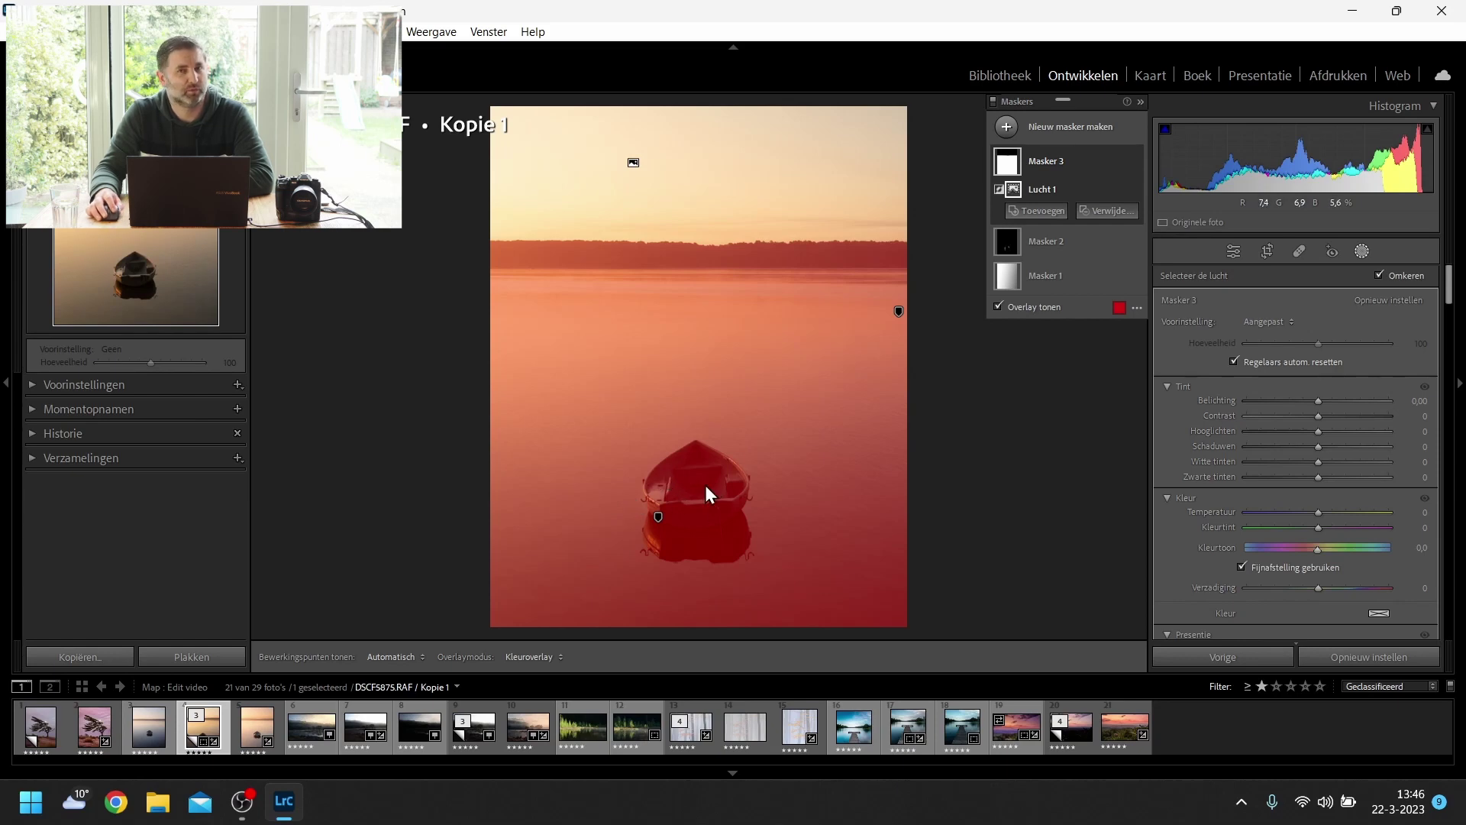
{"action": "left_click", "coordinate": [1110, 212]}
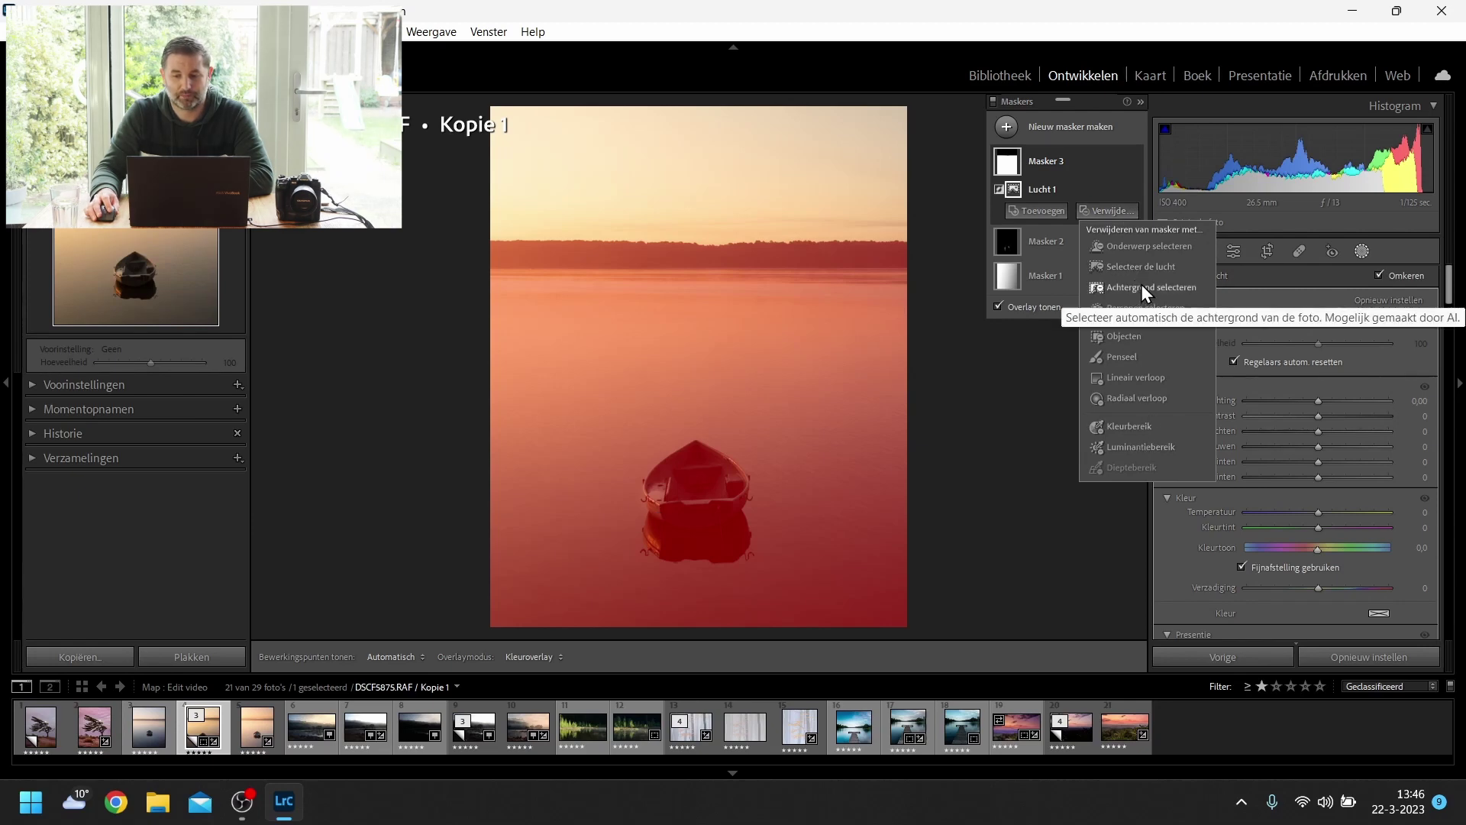
{"action": "left_click", "coordinate": [1143, 249]}
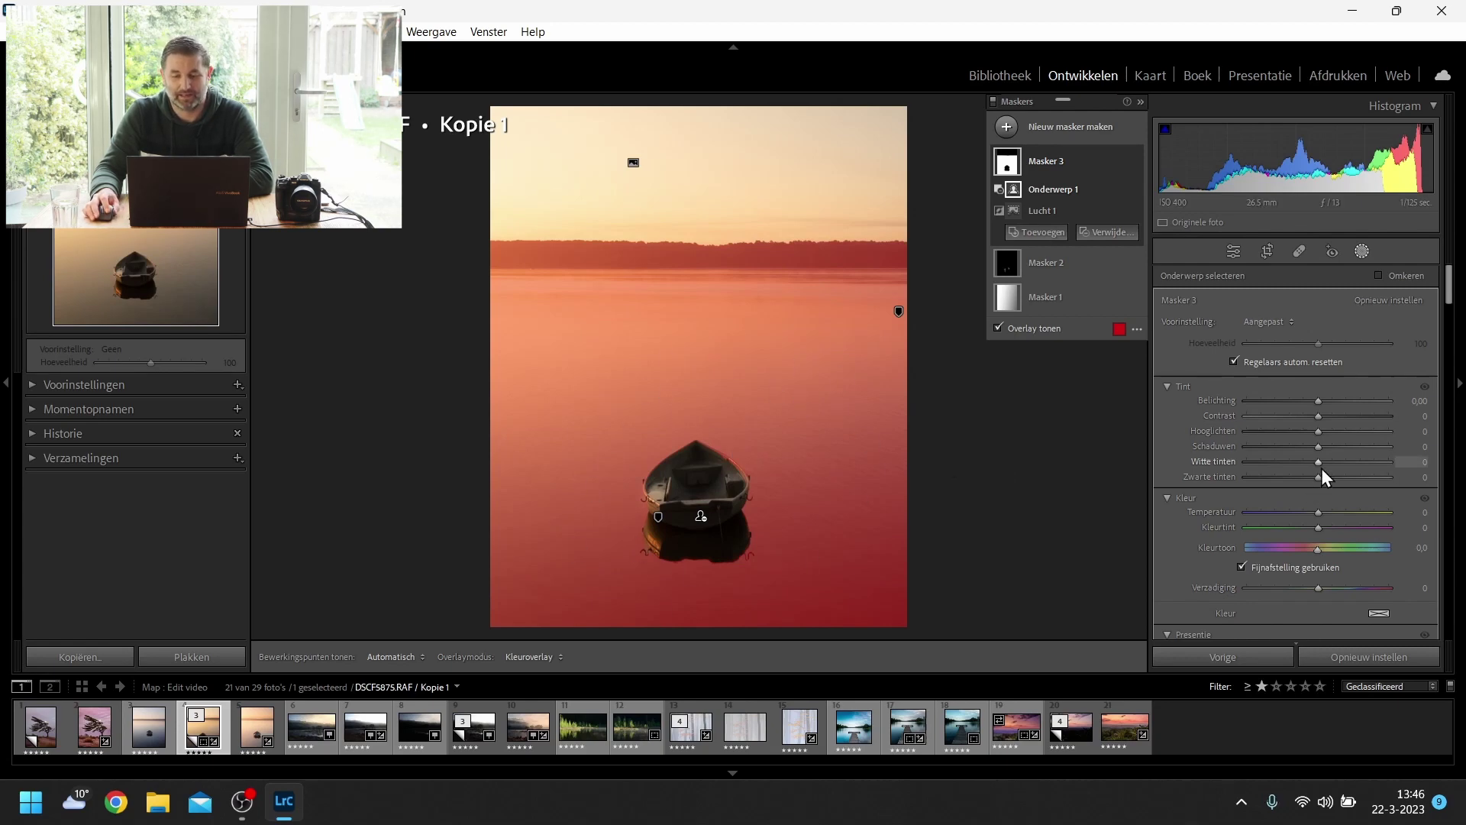
Set the sky mask's clarity to -64 with slightly raised exposure, compare, then reset all edits.
{"action": "left_click_drag", "start_coordinate": [1318, 419], "coordinate": [1277, 418]}
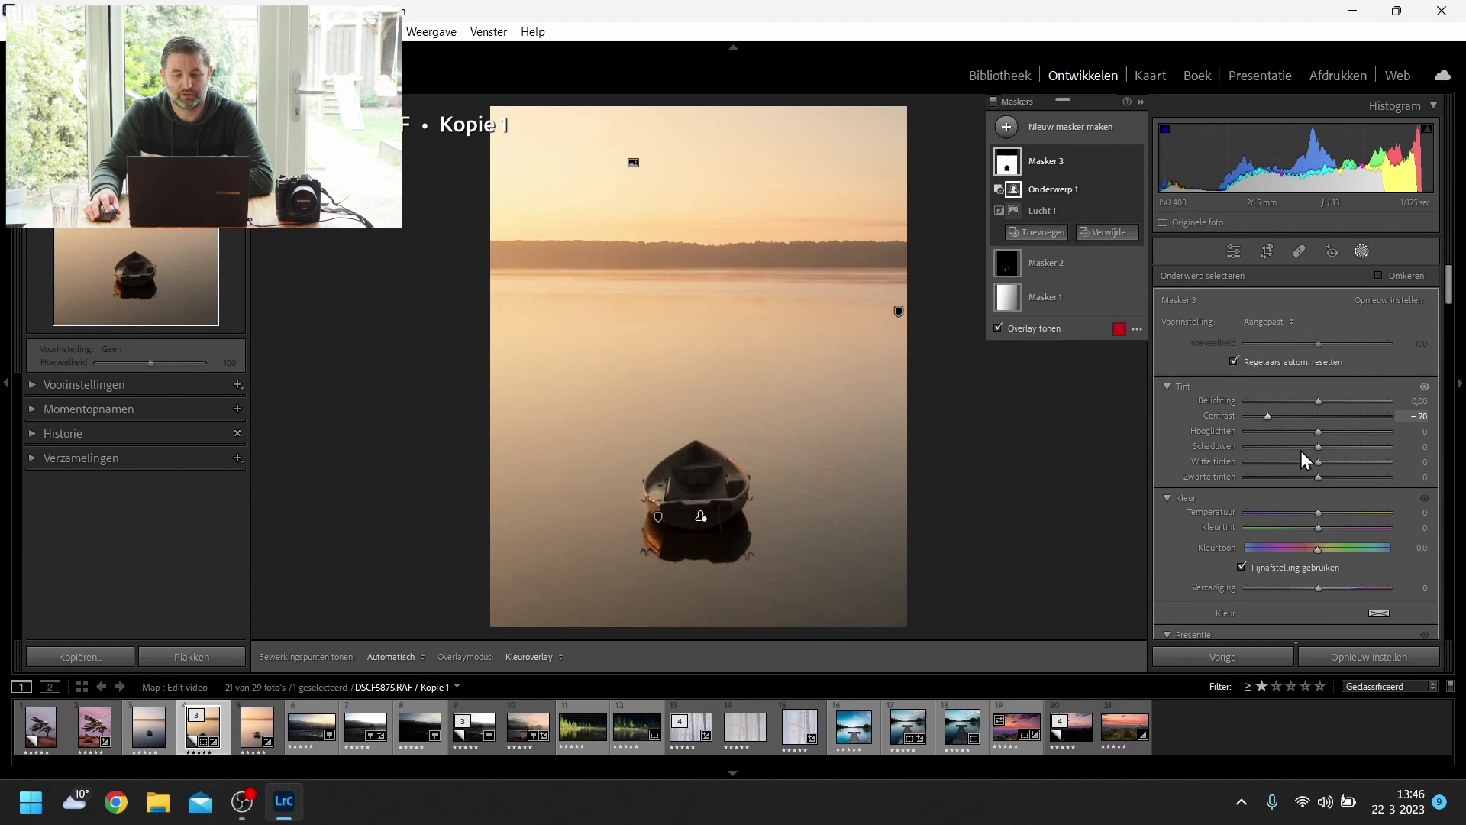
{"action": "scroll", "coordinate": [1334, 560], "scroll_direction": "down", "scroll_amount": 2}
{"action": "left_click_drag", "start_coordinate": [1320, 552], "coordinate": [1273, 537]}
{"action": "left_click_drag", "start_coordinate": [1321, 291], "coordinate": [1323, 291]}
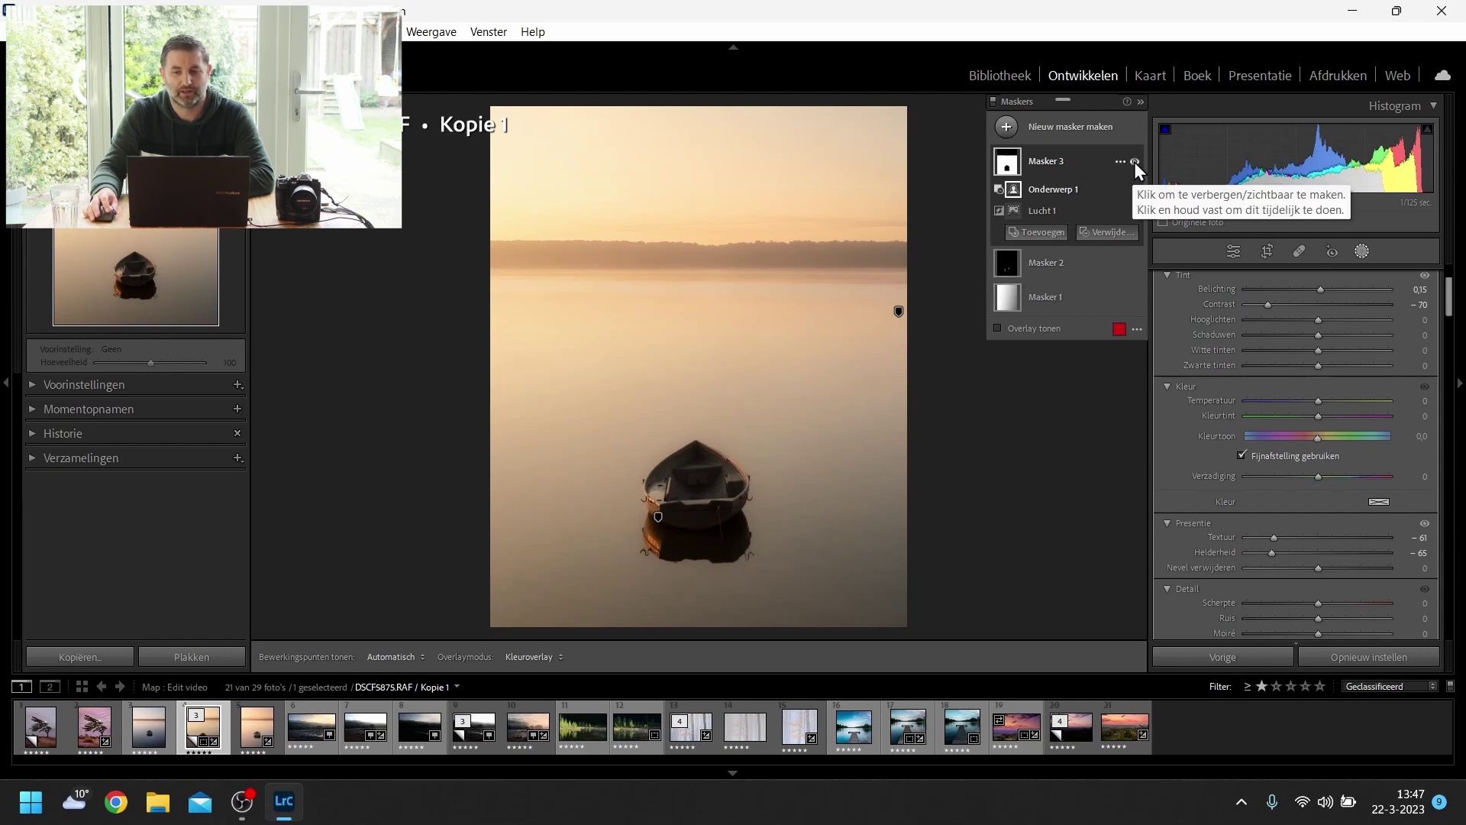
{"action": "left_click", "coordinate": [1135, 161]}
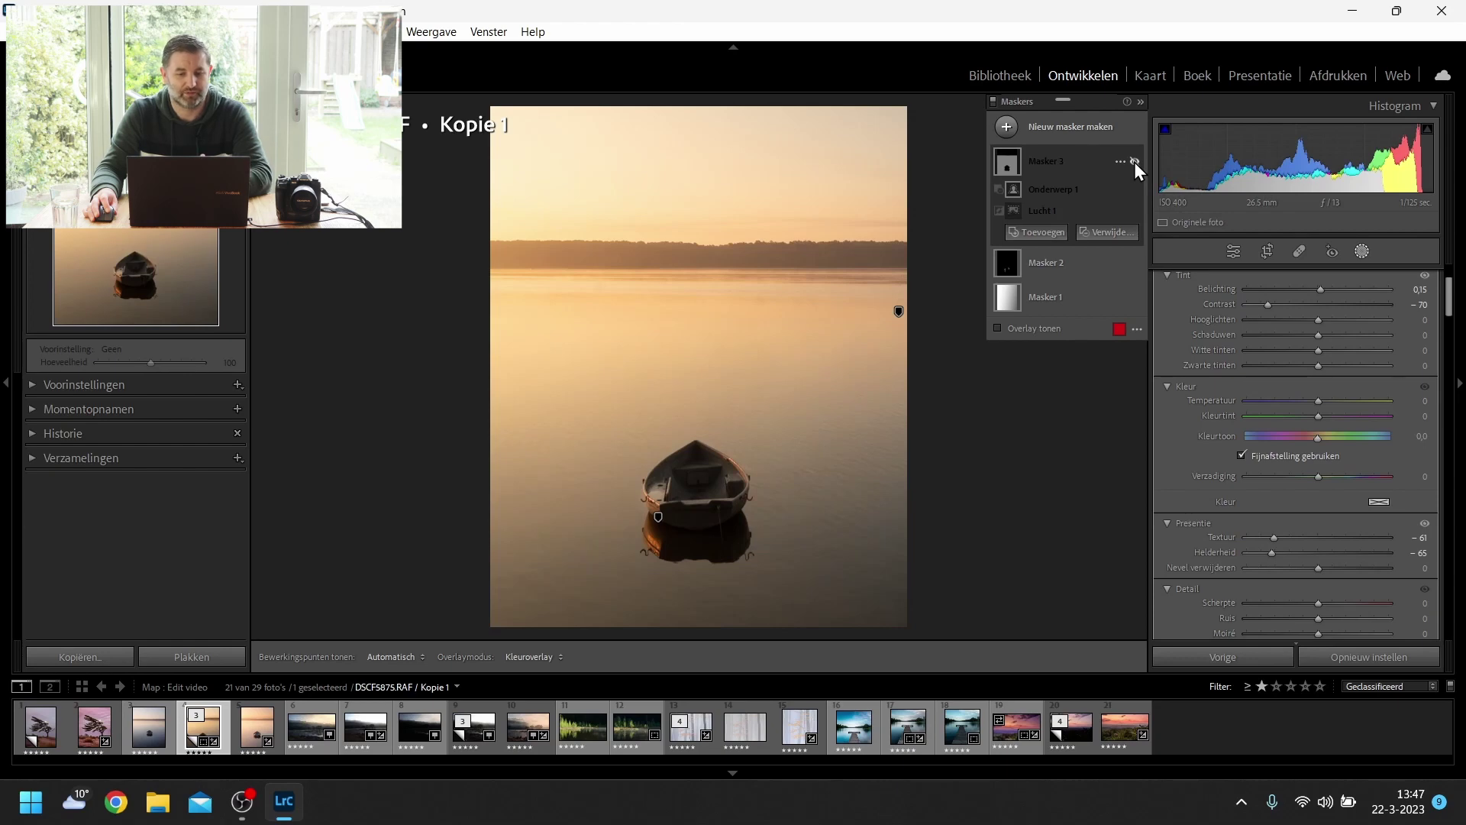
{"action": "left_click", "coordinate": [1134, 162]}
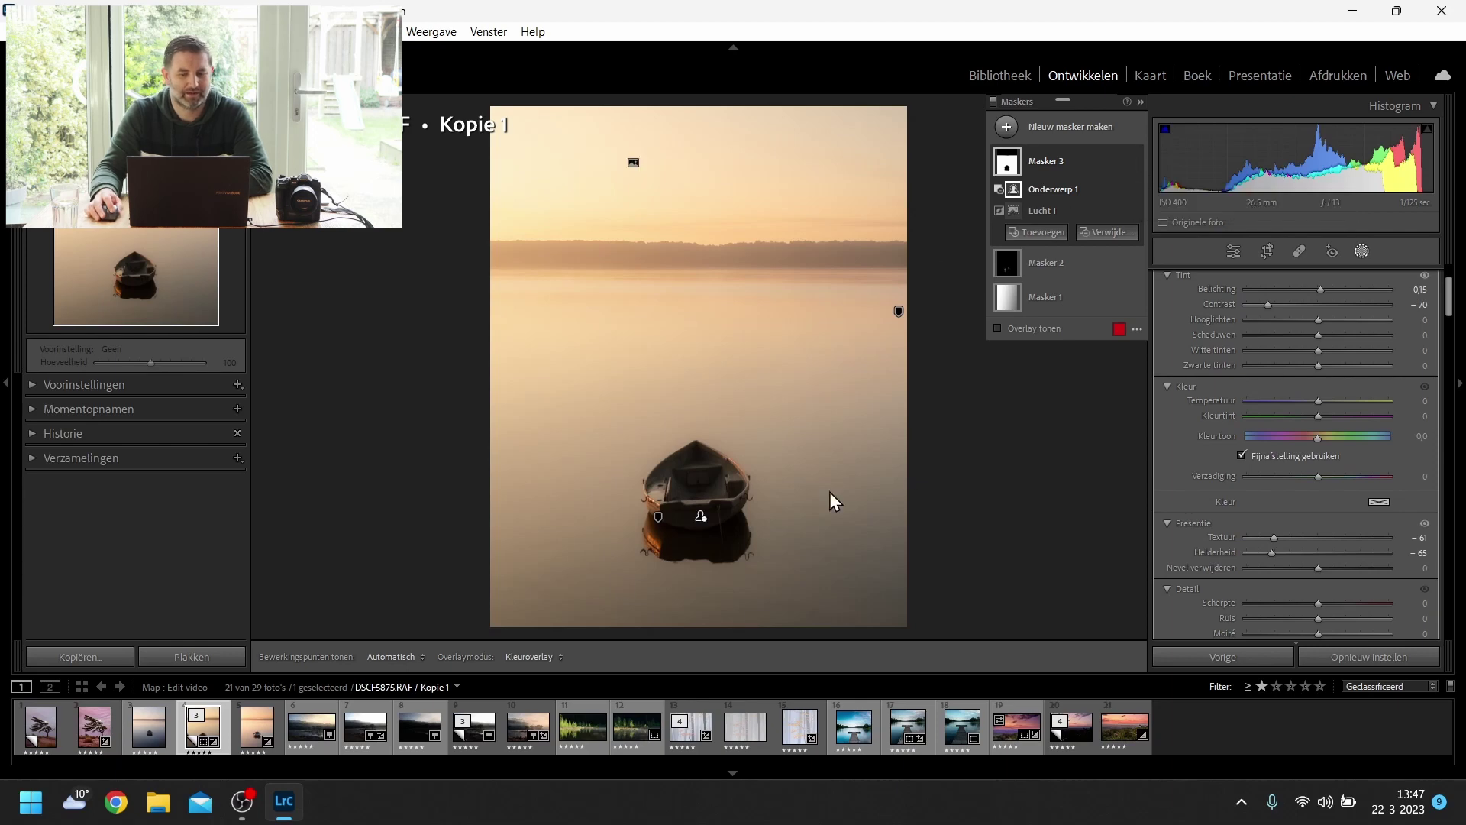
{"action": "left_click", "coordinate": [1336, 661]}
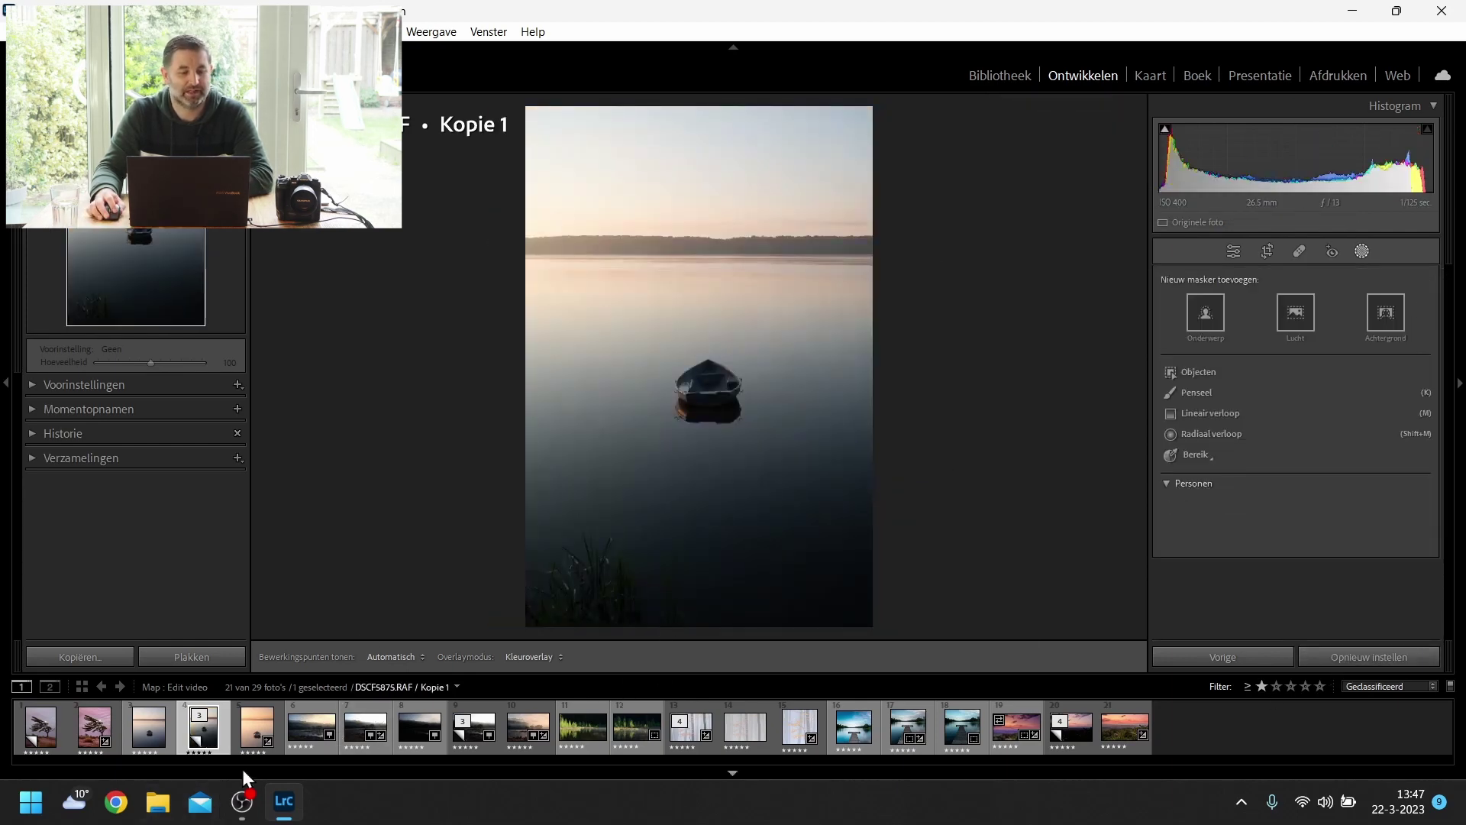
View the DSCF5875-bewerkt.tif edit, then move to the lagoon's raw _D9A0099.CR2 file.
{"action": "left_click", "coordinate": [253, 735]}
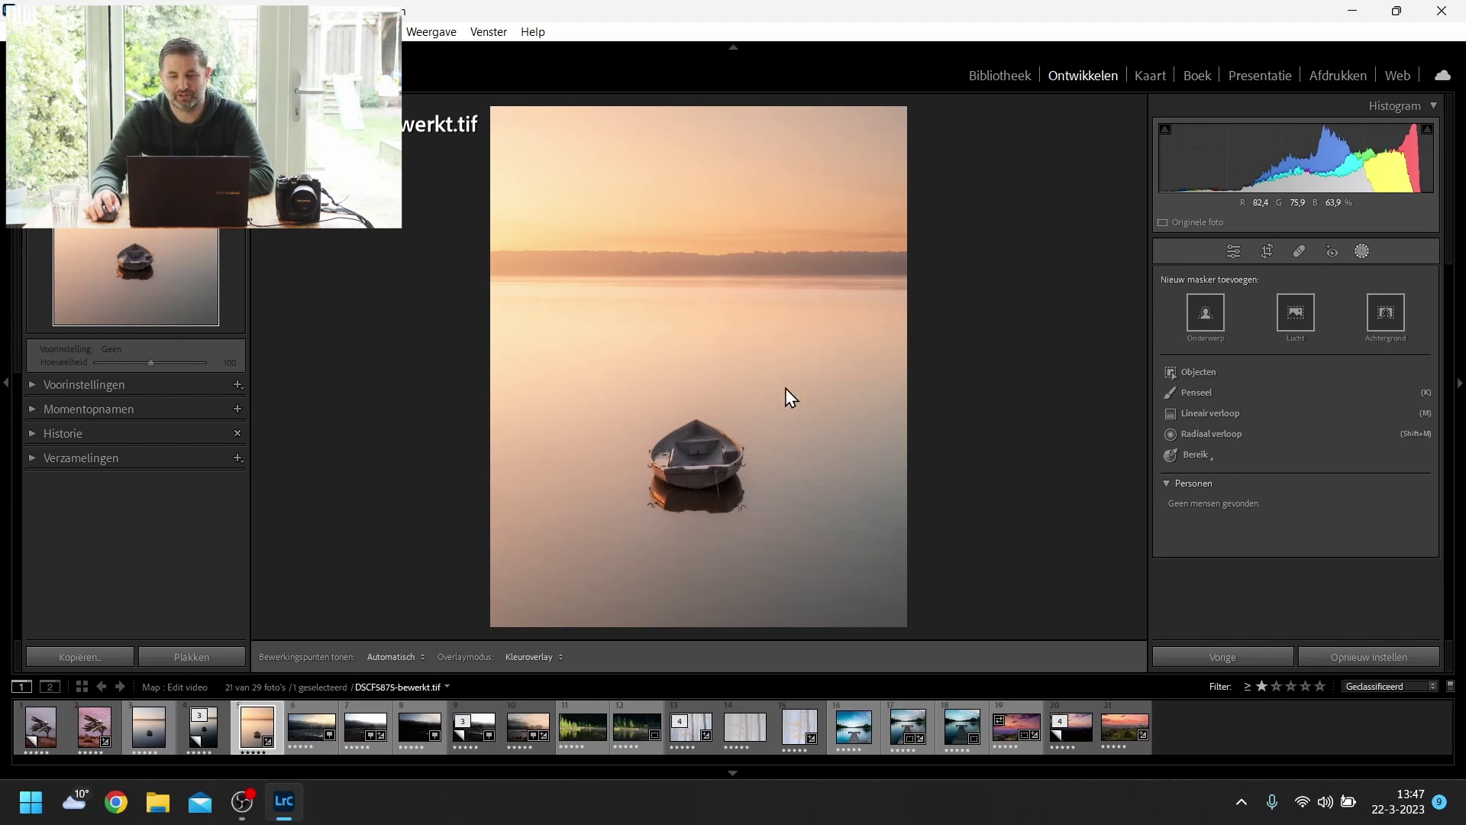
{"action": "left_click", "coordinate": [1361, 250]}
{"action": "key", "text": "Right"}
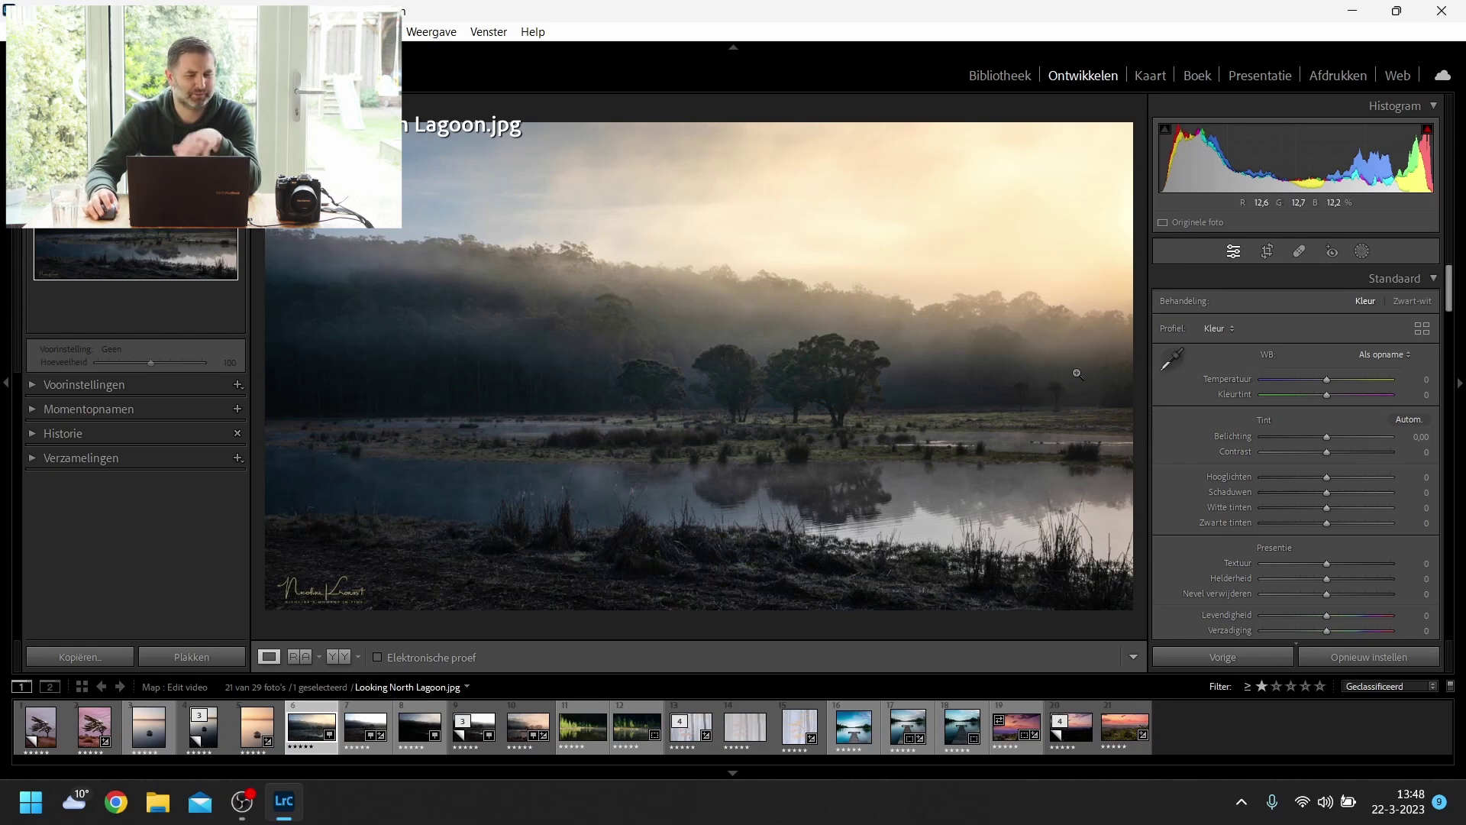
{"action": "left_click", "coordinate": [356, 735]}
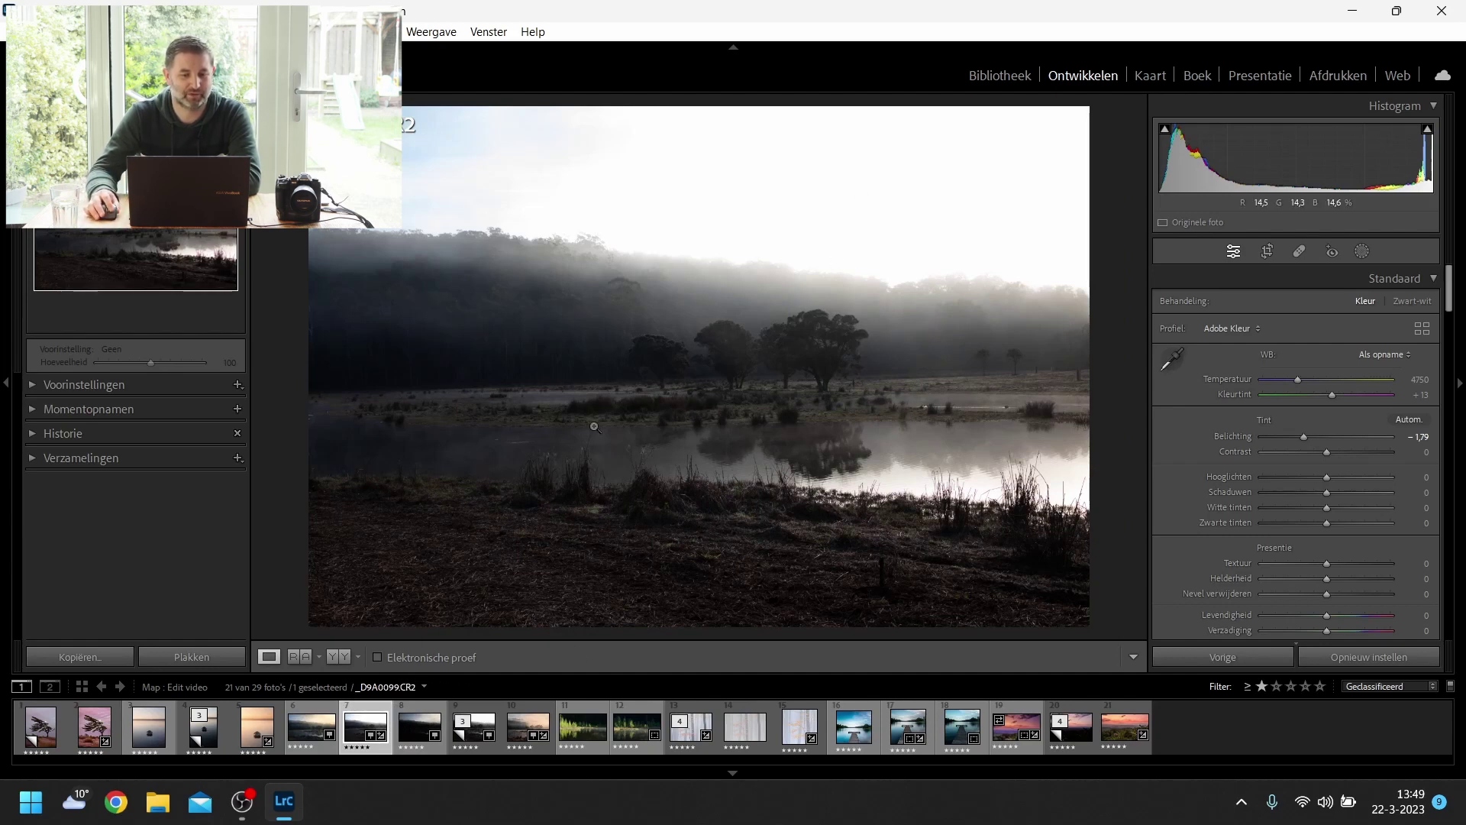
Compare the bracketed lagoon exposures, then select the _D9A0100-HDR.dng Kopie 1 copy for cropping.
{"action": "key", "text": "Right"}
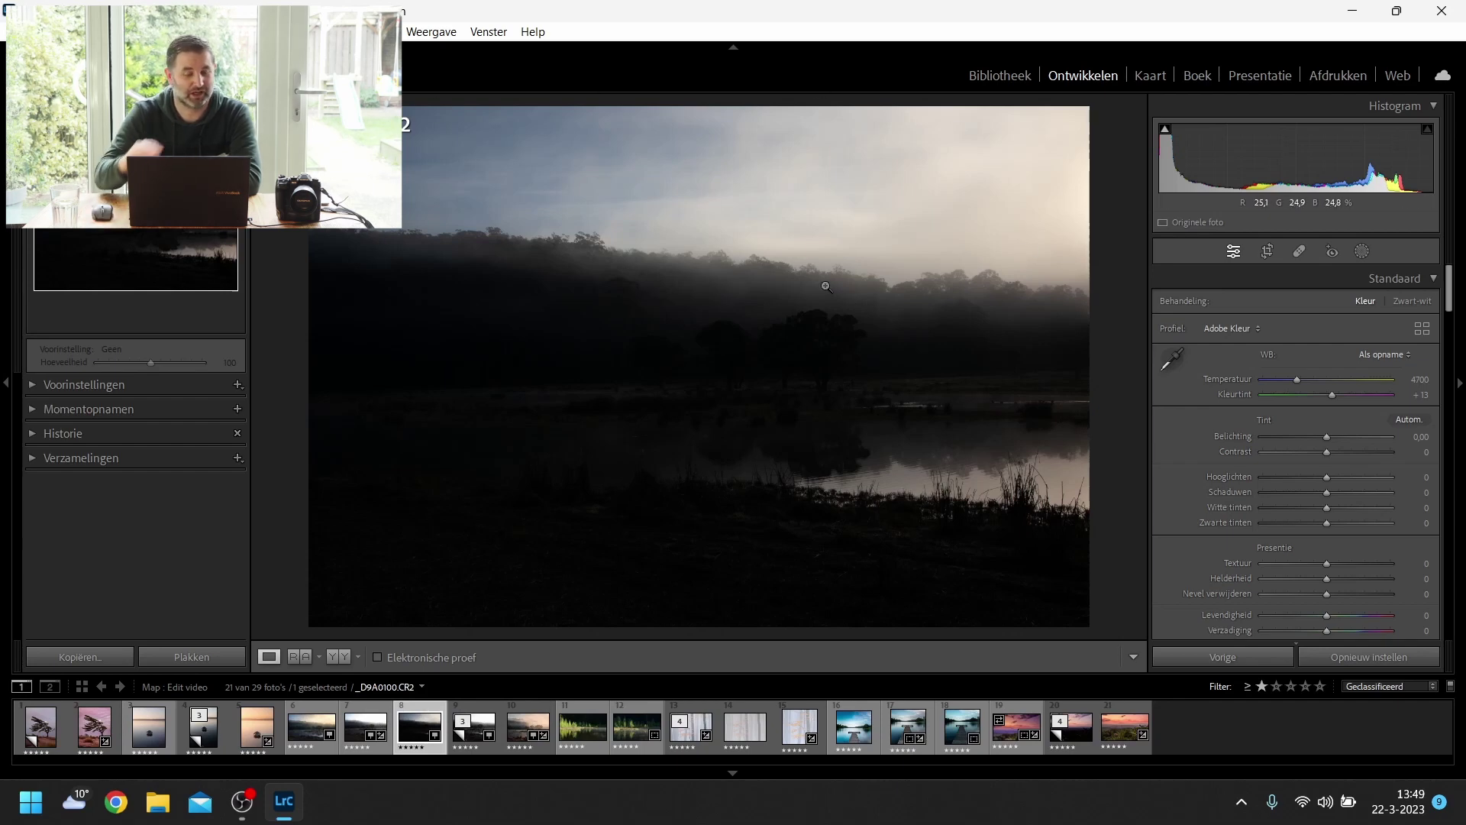
{"action": "key", "text": "Left"}
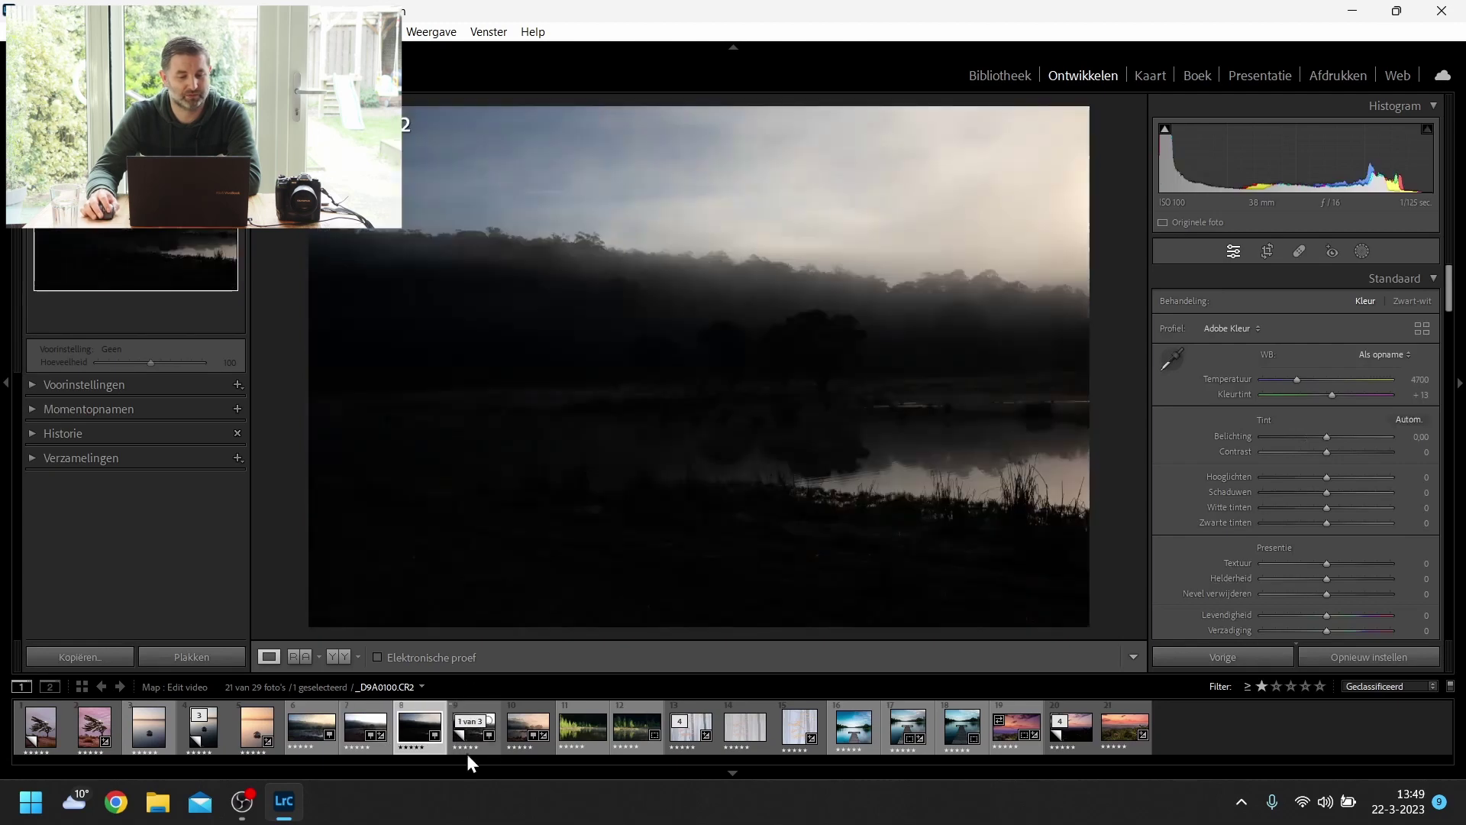
{"action": "left_click", "coordinate": [470, 745]}
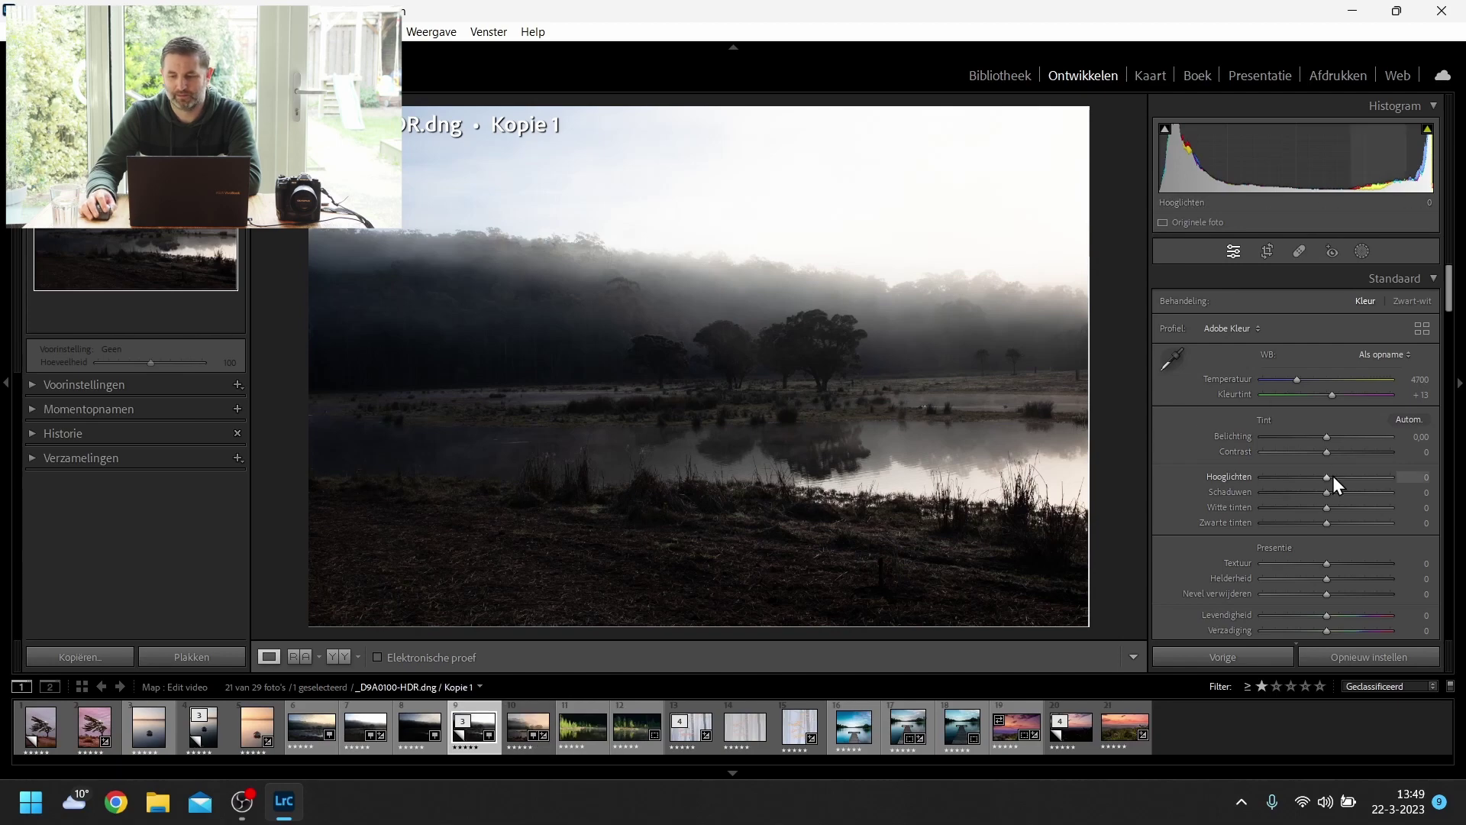
{"action": "left_click", "coordinate": [1268, 252]}
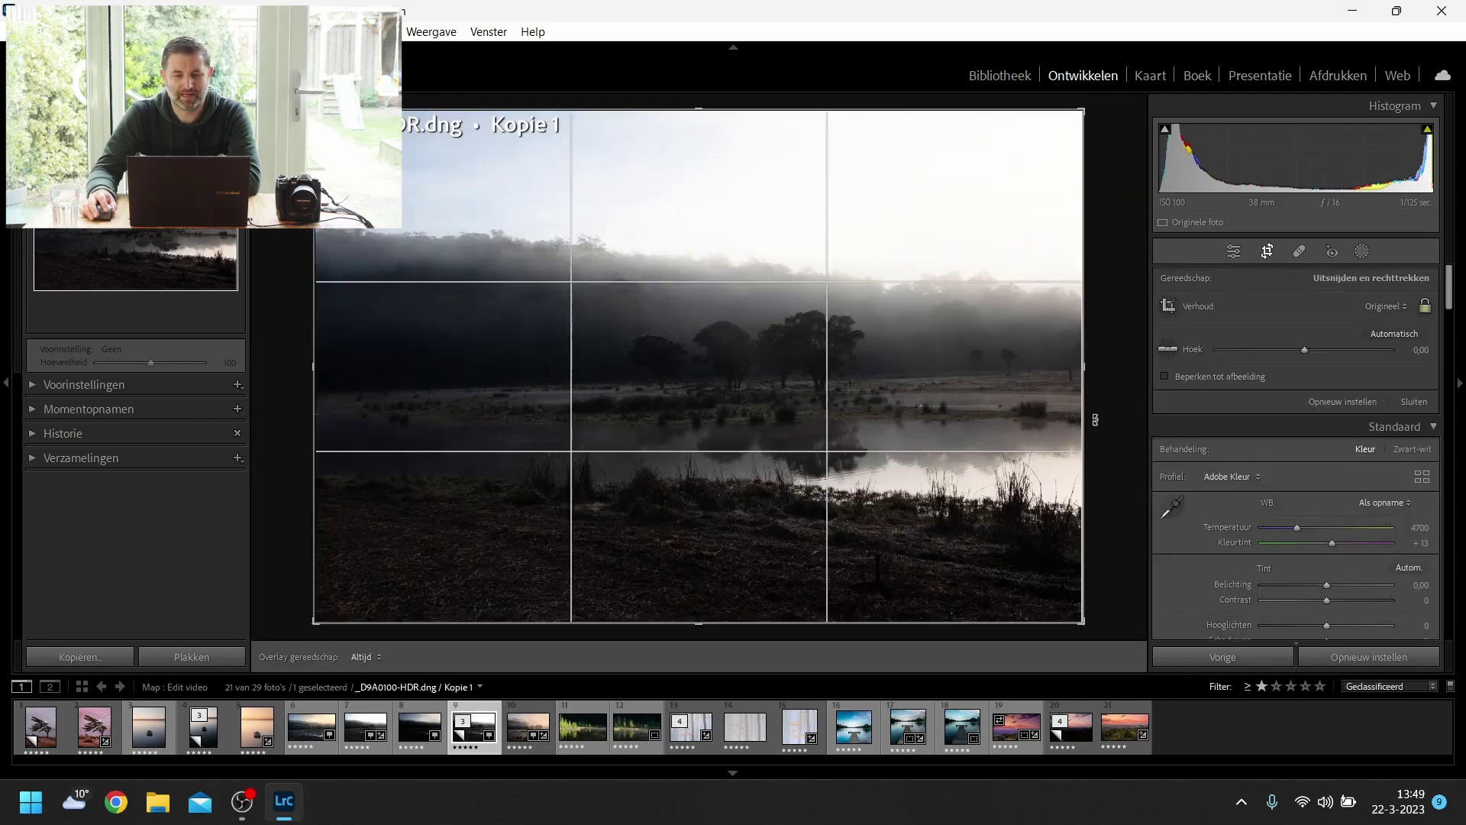
Lock an aspect ratio and tighten the crop around the misty trees and their reflection.
{"action": "left_click", "coordinate": [1385, 306]}
{"action": "left_click", "coordinate": [1241, 474]}
{"action": "left_click_drag", "start_coordinate": [1081, 623], "coordinate": [1037, 584]}
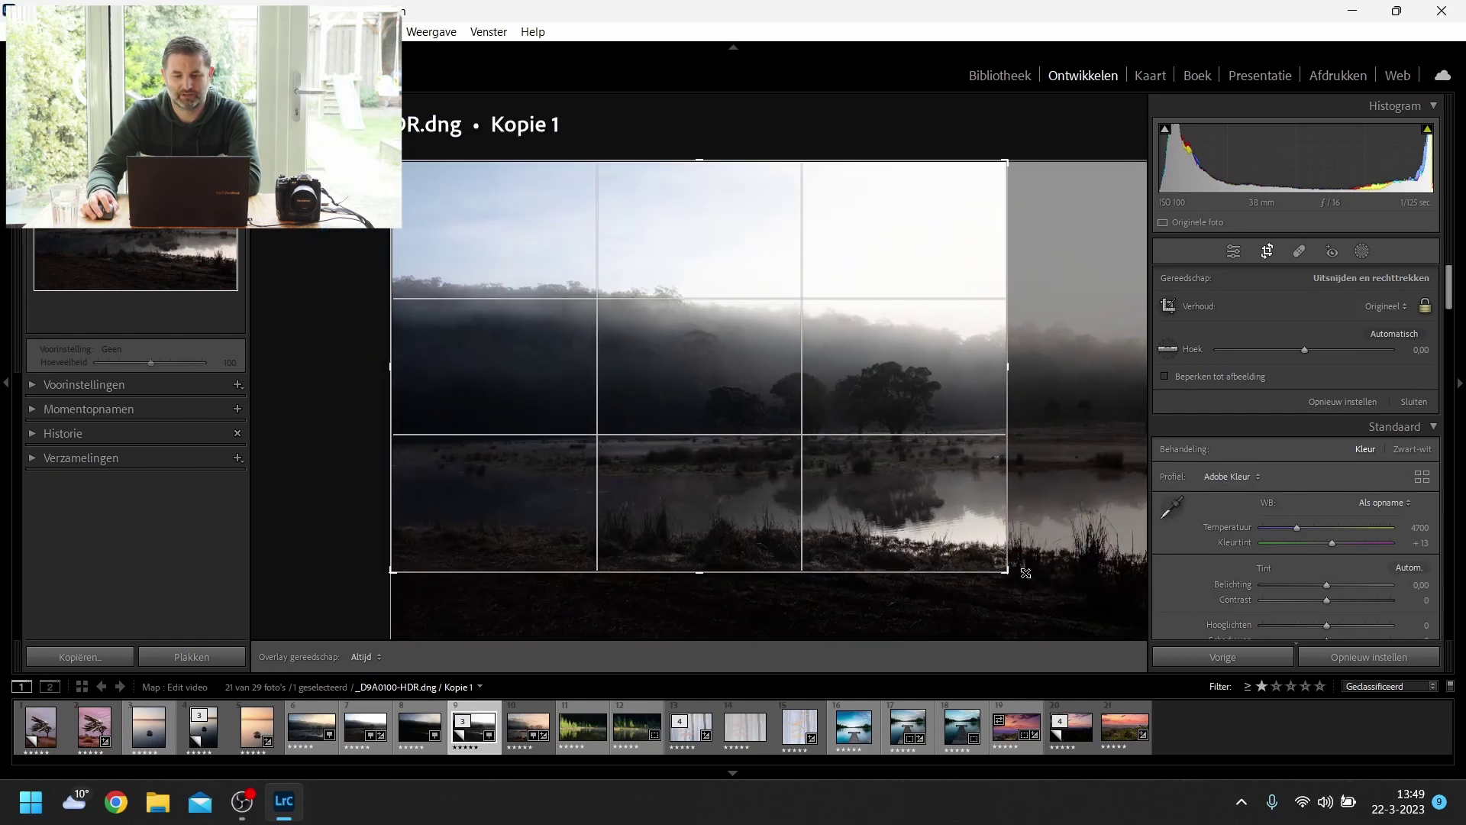
{"action": "left_click_drag", "start_coordinate": [396, 568], "coordinate": [435, 570]}
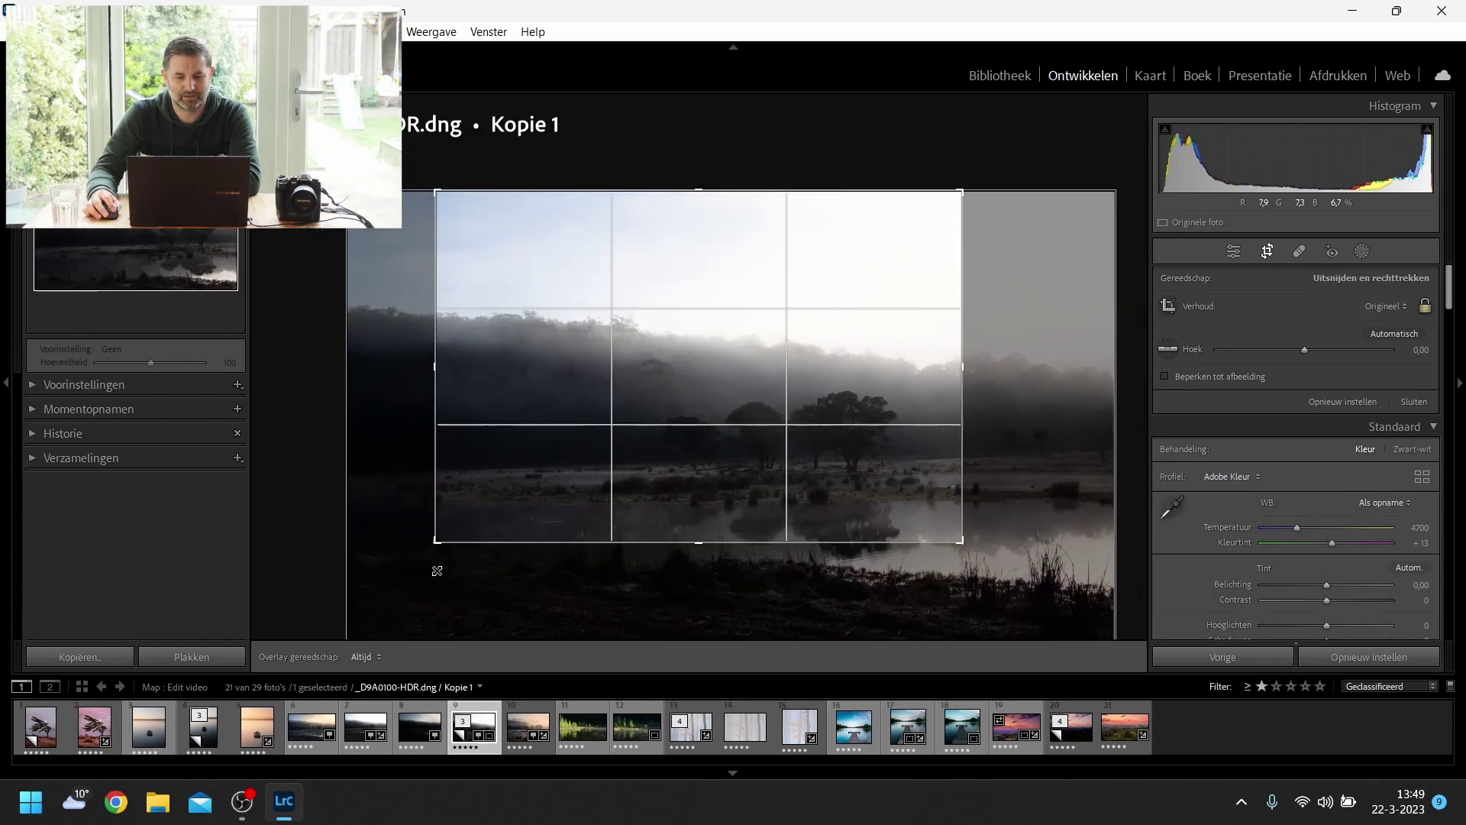
{"action": "left_click_drag", "start_coordinate": [645, 507], "coordinate": [645, 429]}
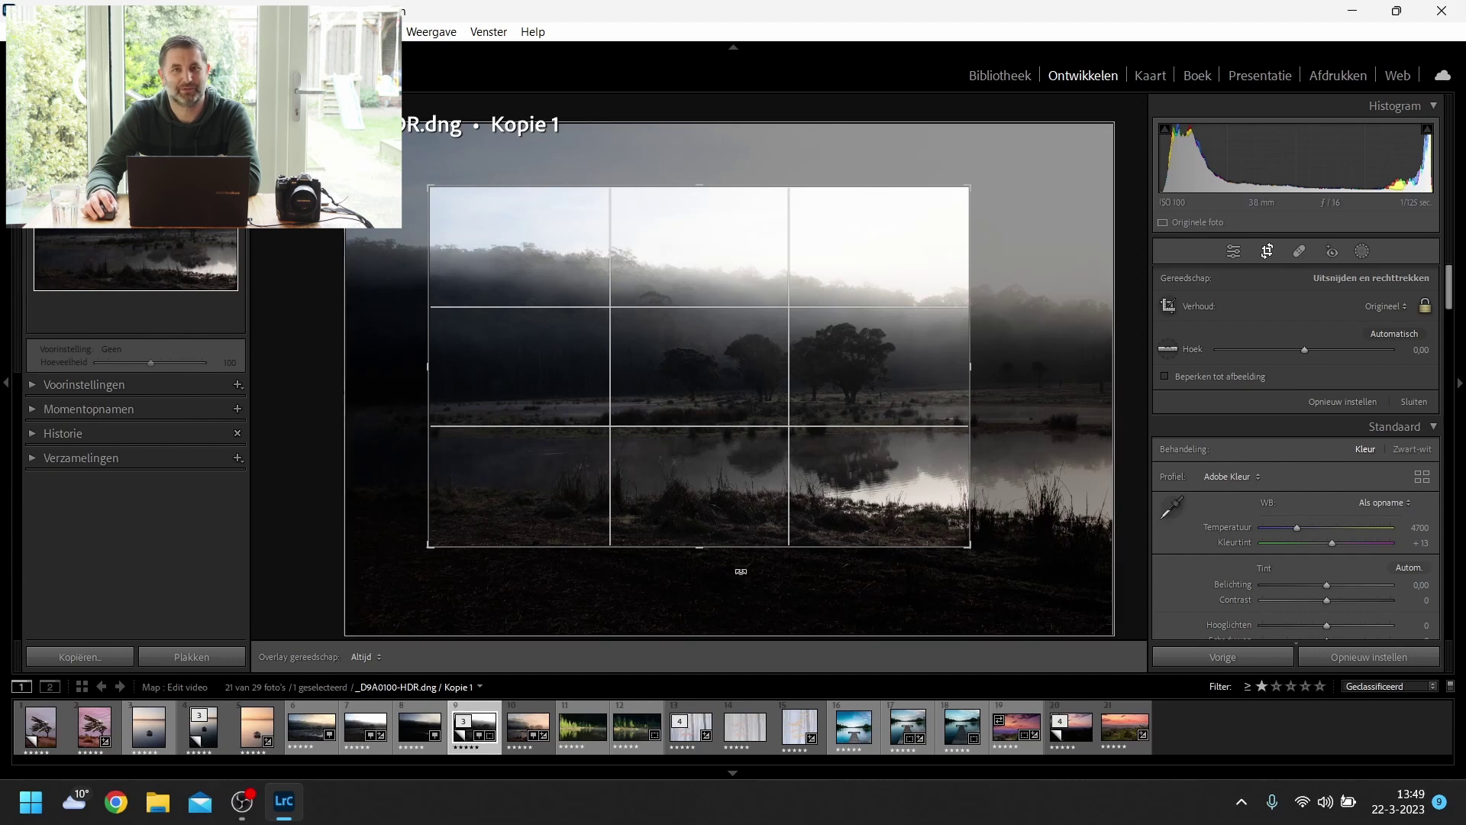
{"action": "left_click_drag", "start_coordinate": [829, 481], "coordinate": [809, 501]}
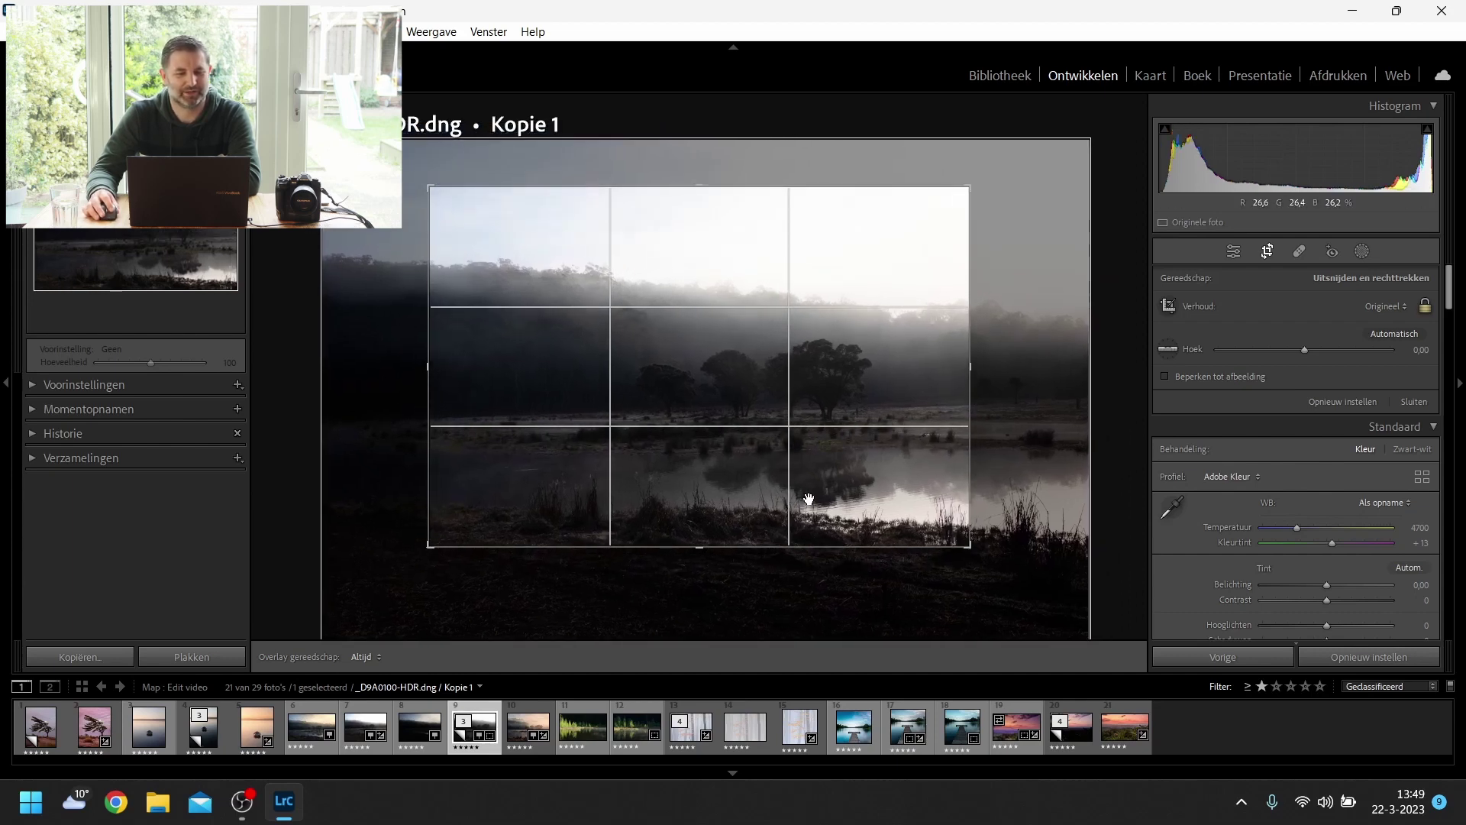
{"action": "key", "text": "Return"}
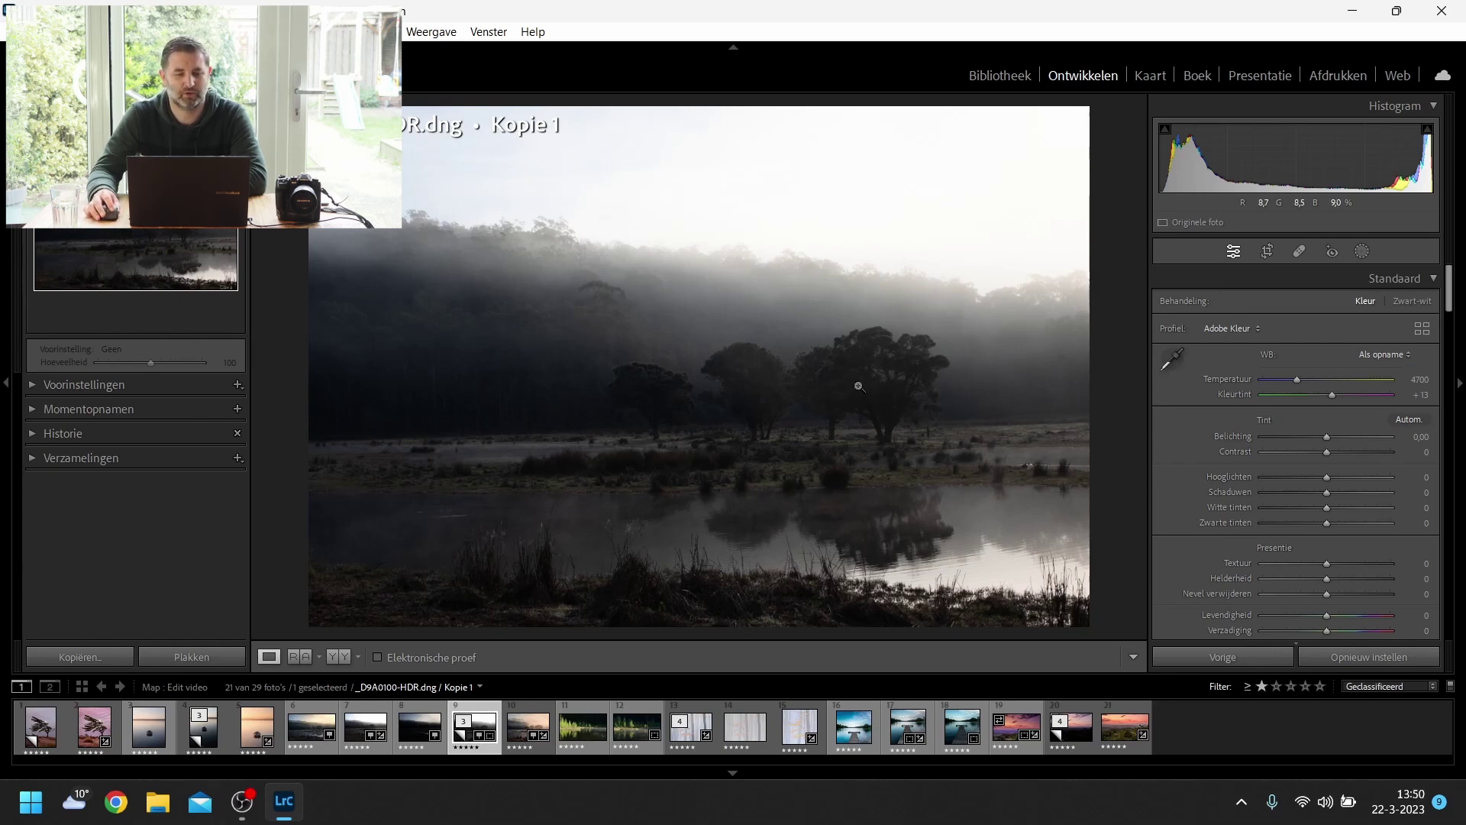
Set highlights -67, shadows +49, whites +52 and blacks -45, then auto-select the lagoon's sky.
{"action": "left_click_drag", "start_coordinate": [1326, 481], "coordinate": [1298, 524]}
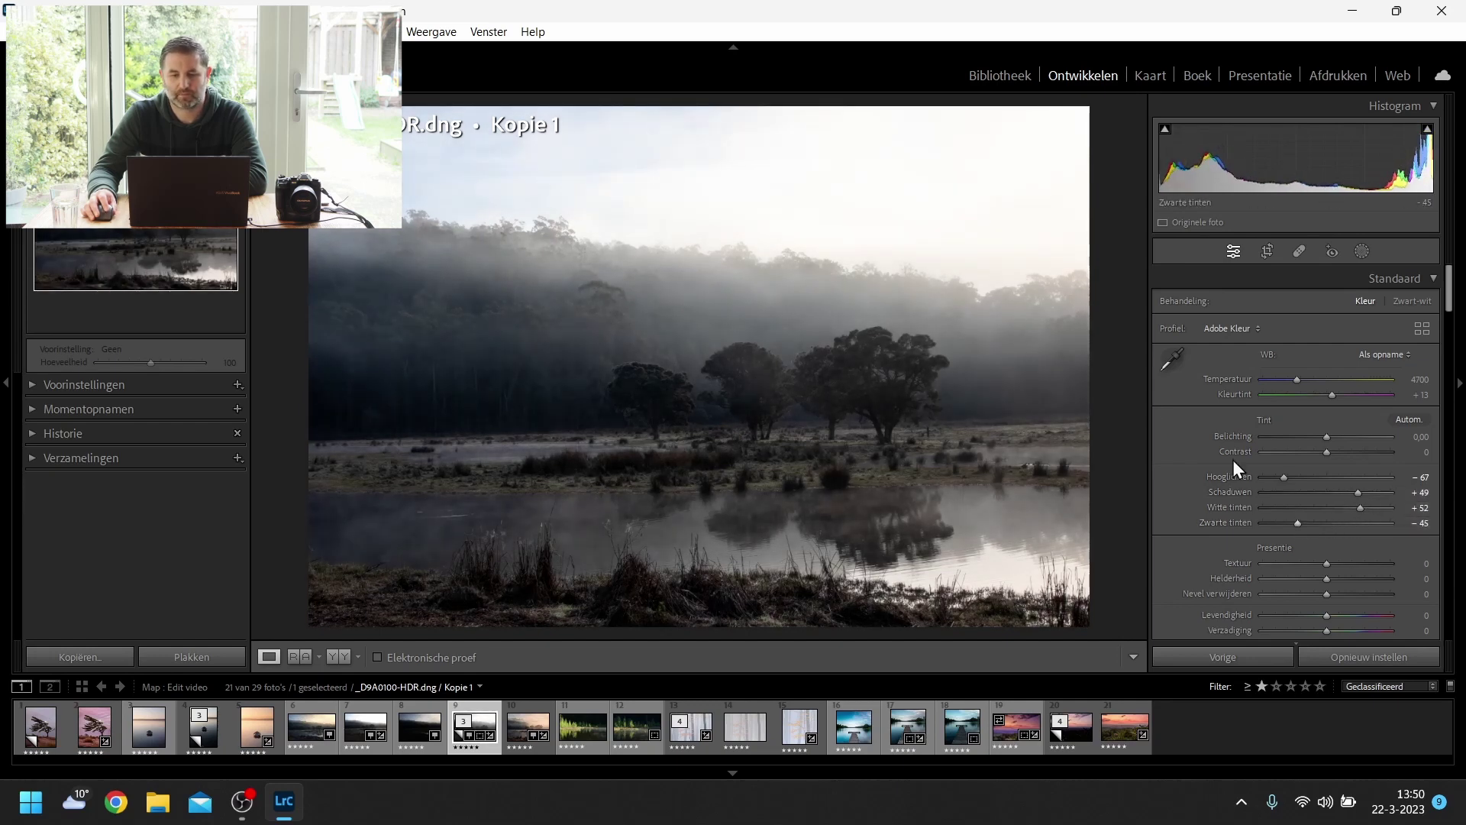
{"action": "left_click", "coordinate": [1362, 252]}
{"action": "left_click", "coordinate": [1296, 314]}
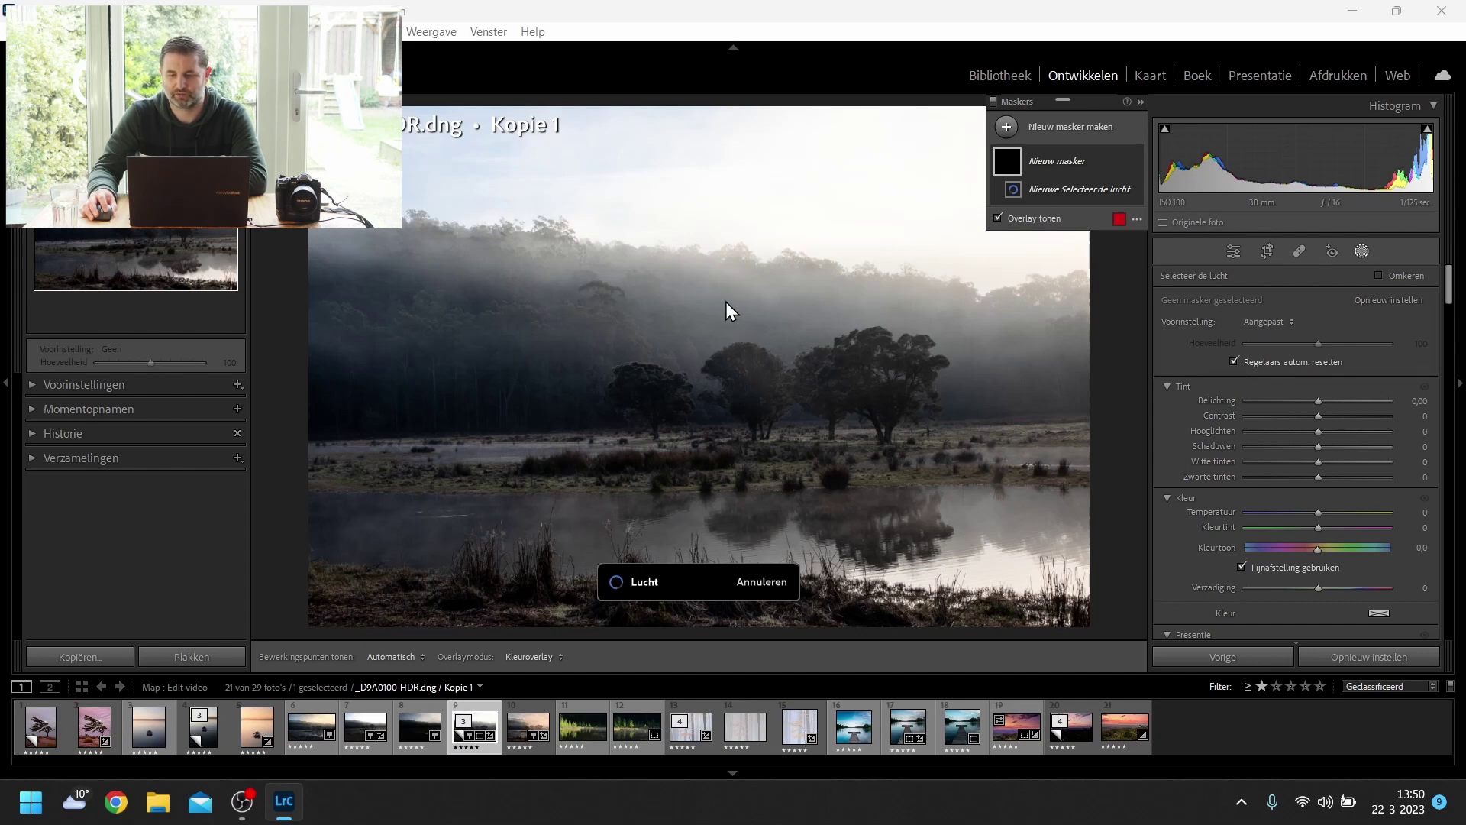
Compare Looking North Lagoon.jpg and _D9A0100-HDR-bewerkt.tif, then move on to DSCF1917.JPG.
{"action": "left_click", "coordinate": [322, 713]}
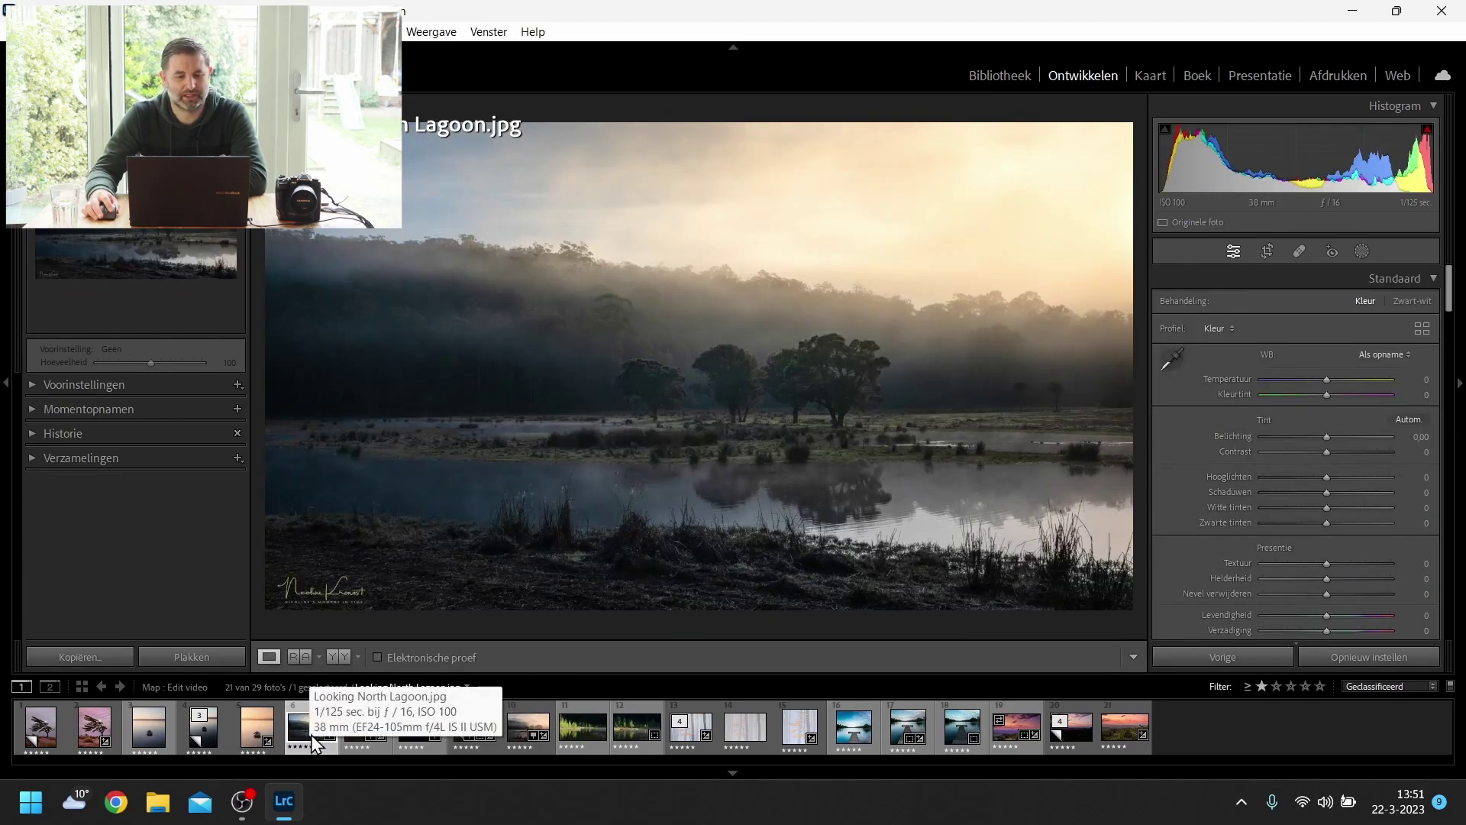
{"action": "left_click", "coordinate": [516, 739]}
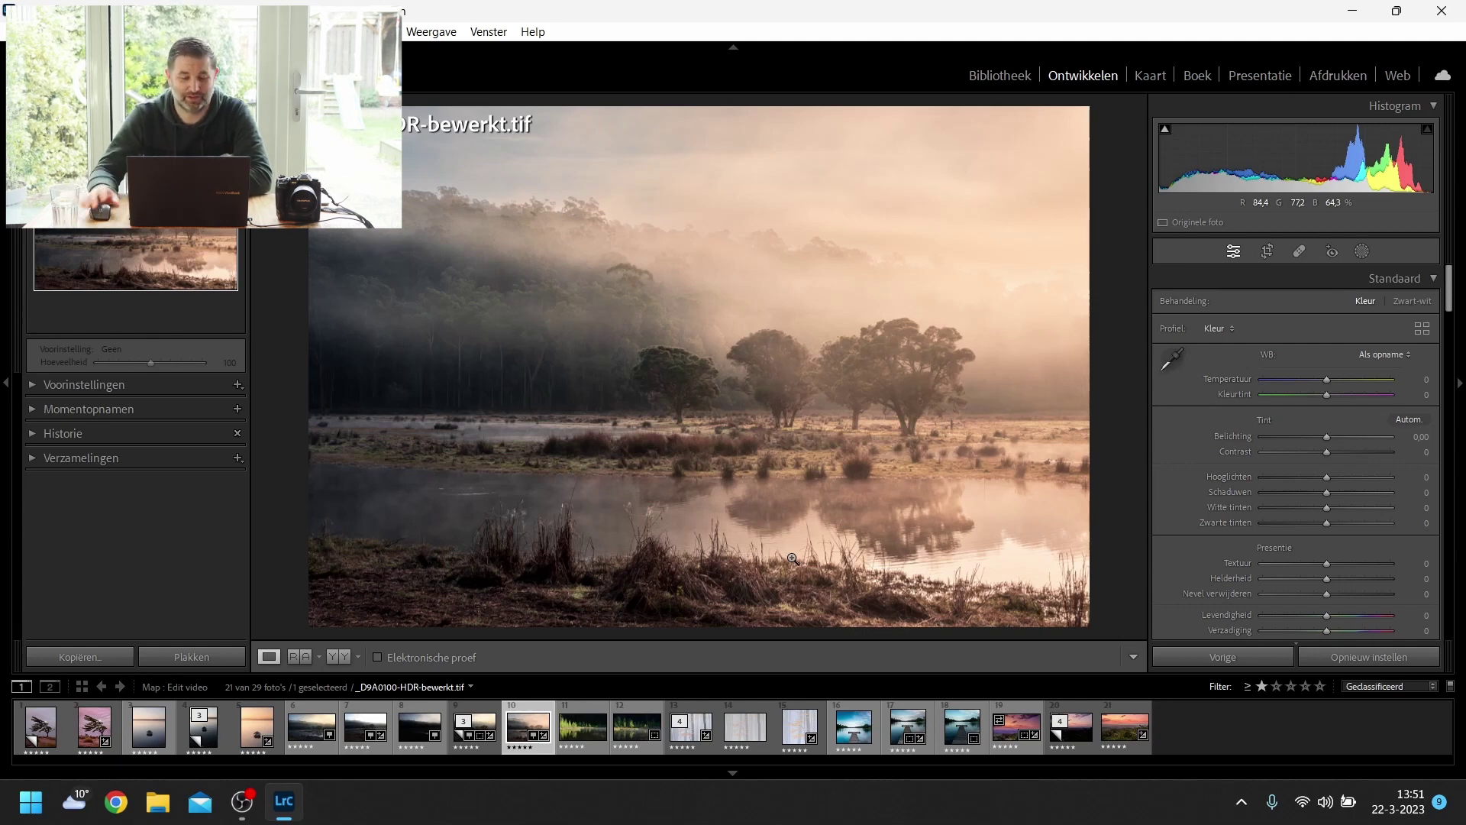
{"action": "key", "text": "Right"}
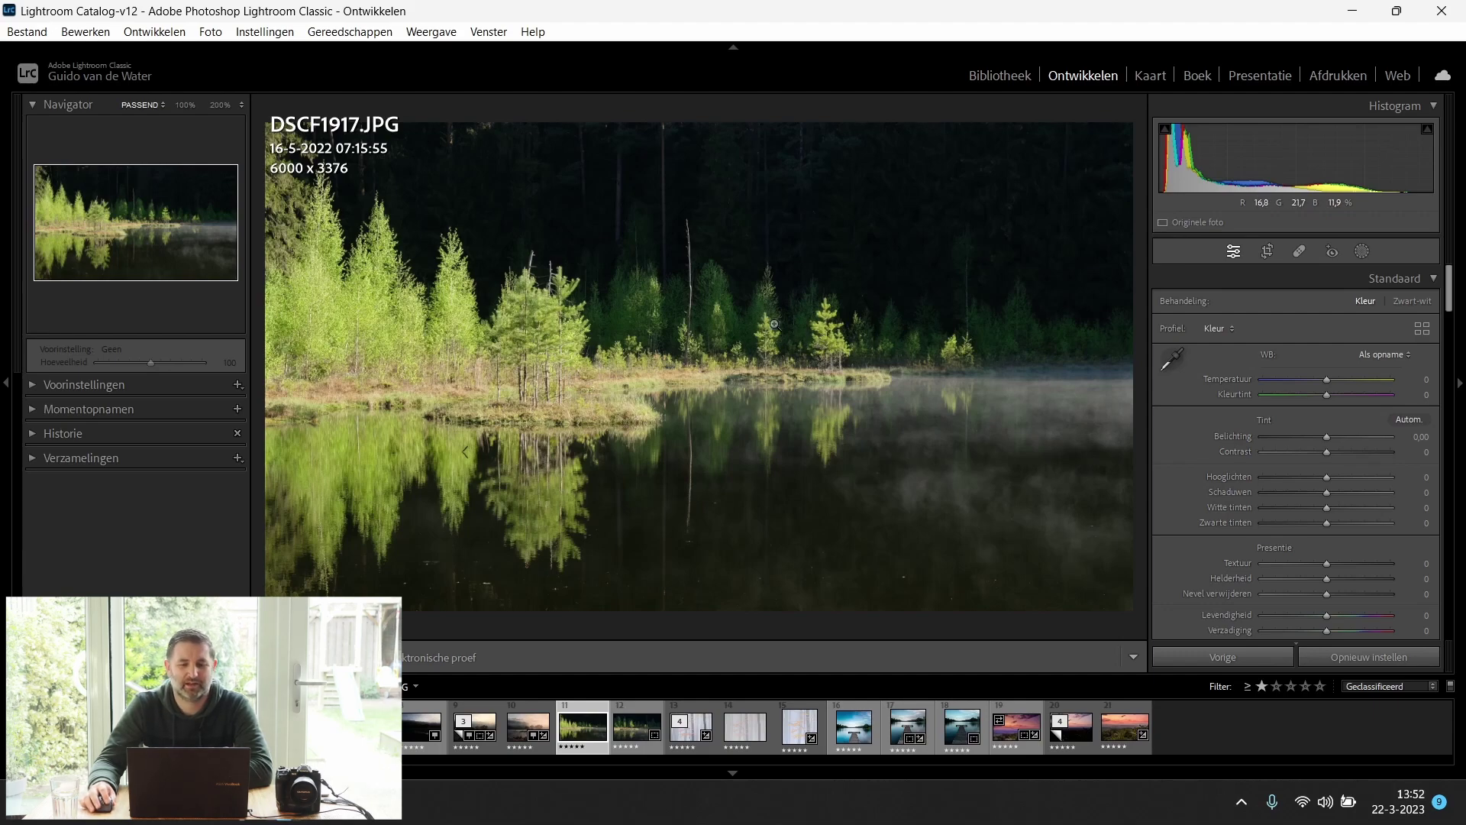
Toggle between DSCF1917.JPG and contrasty.jpg to compare them, then open foggy forest.jpg.
{"action": "left_click", "coordinate": [622, 739]}
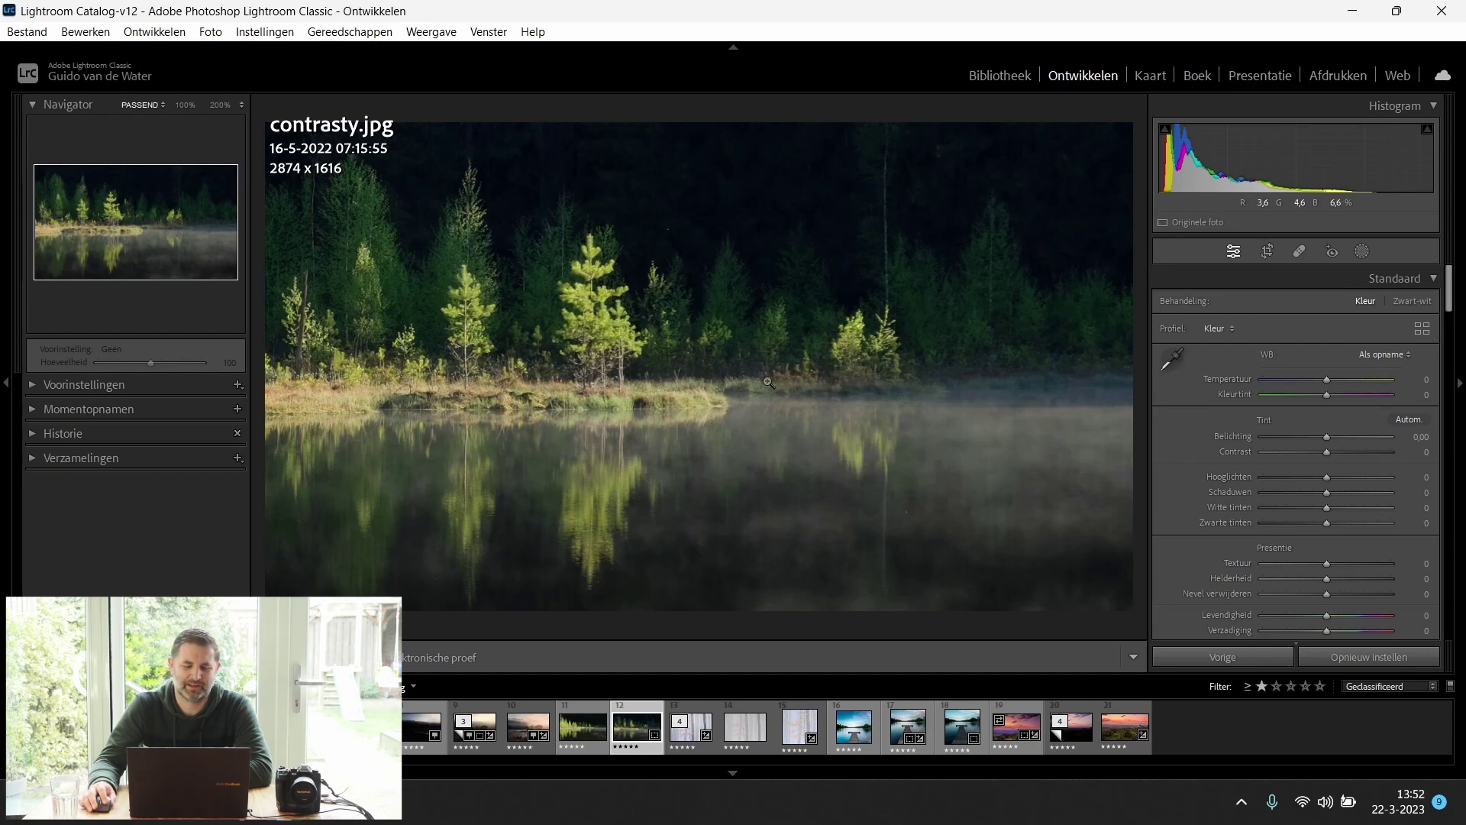
{"action": "left_click", "coordinate": [567, 739]}
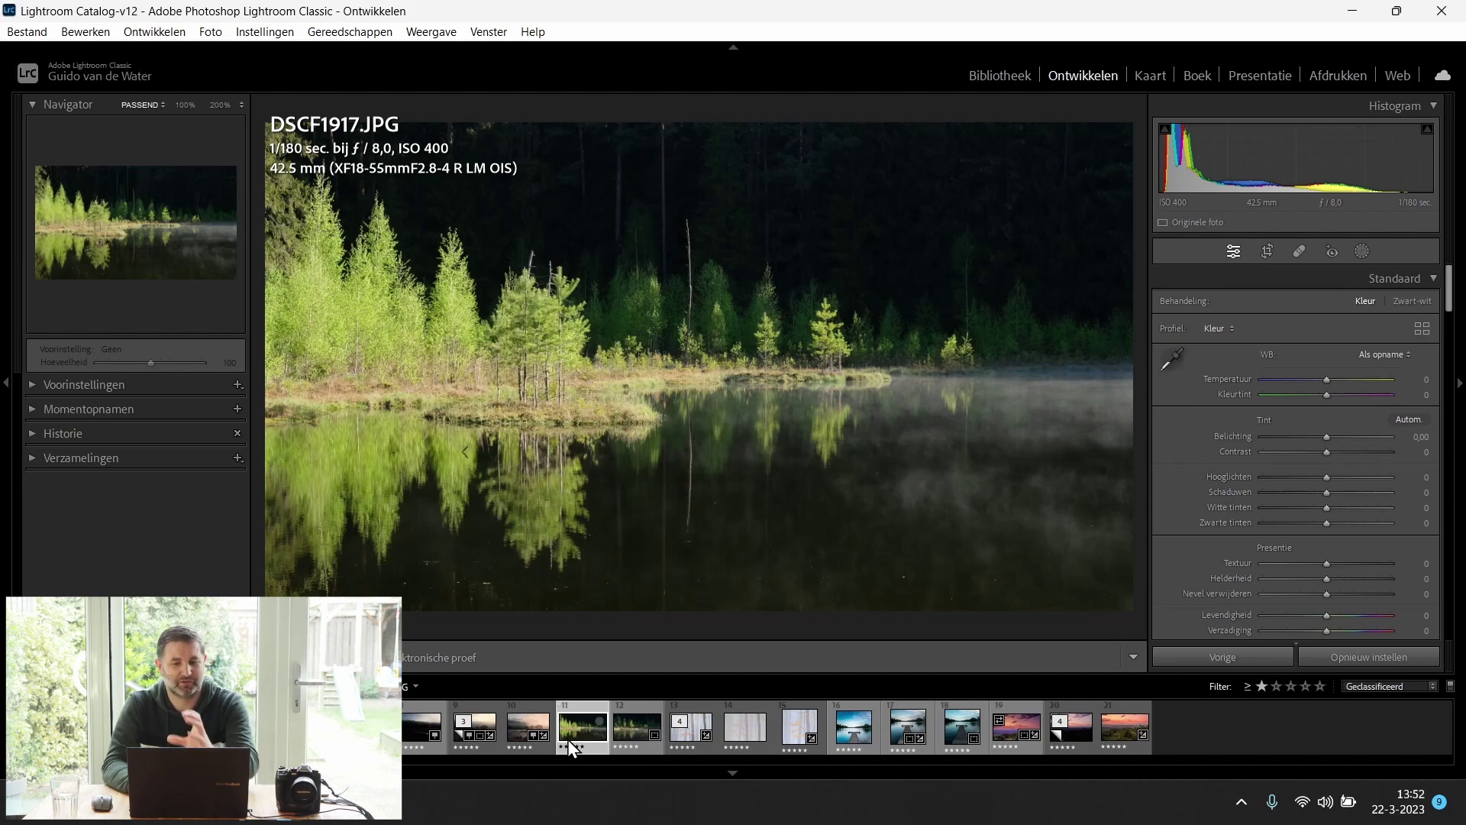
{"action": "key", "text": "Right"}
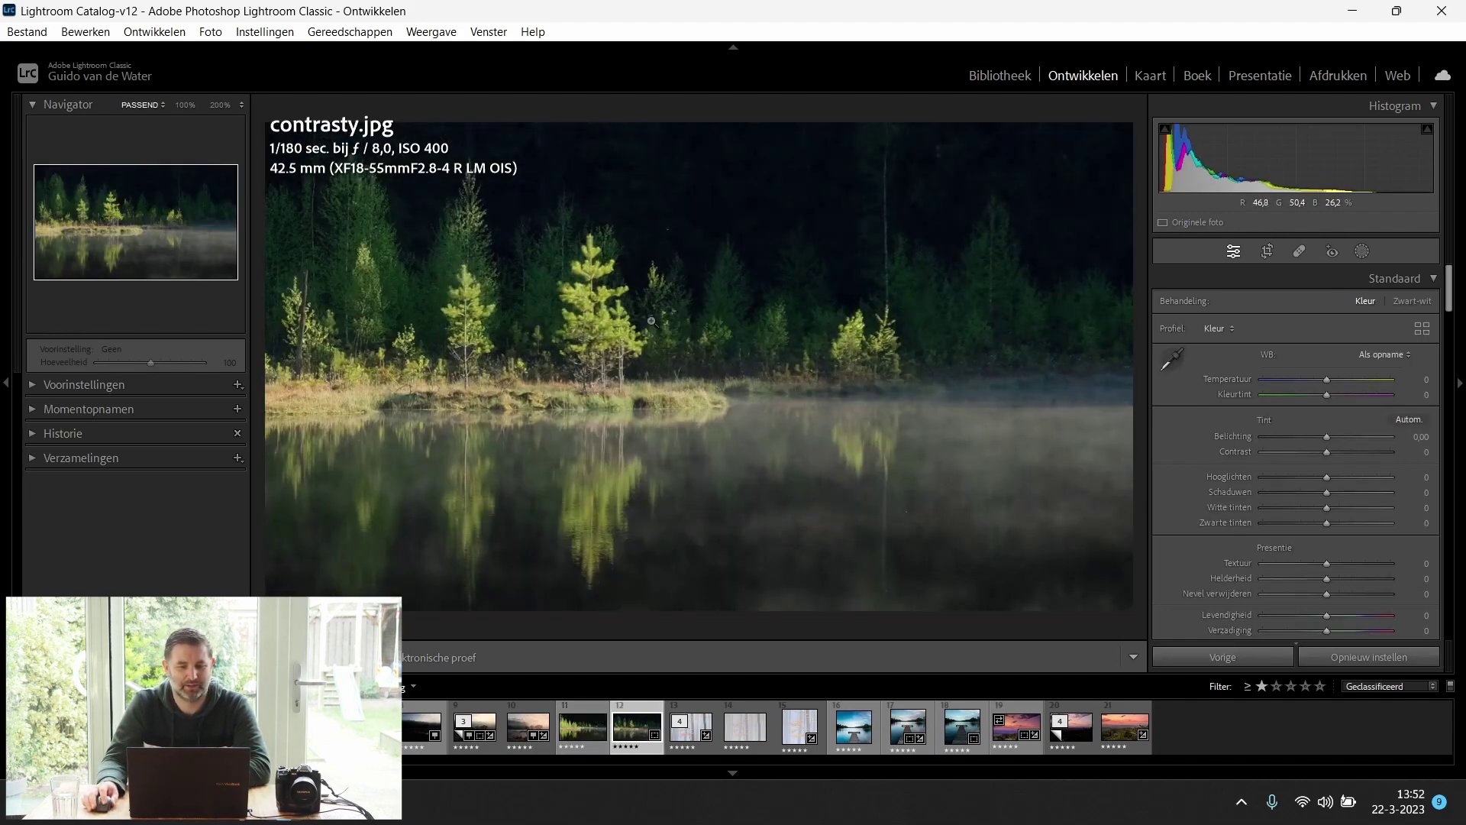
{"action": "left_click", "coordinate": [565, 727]}
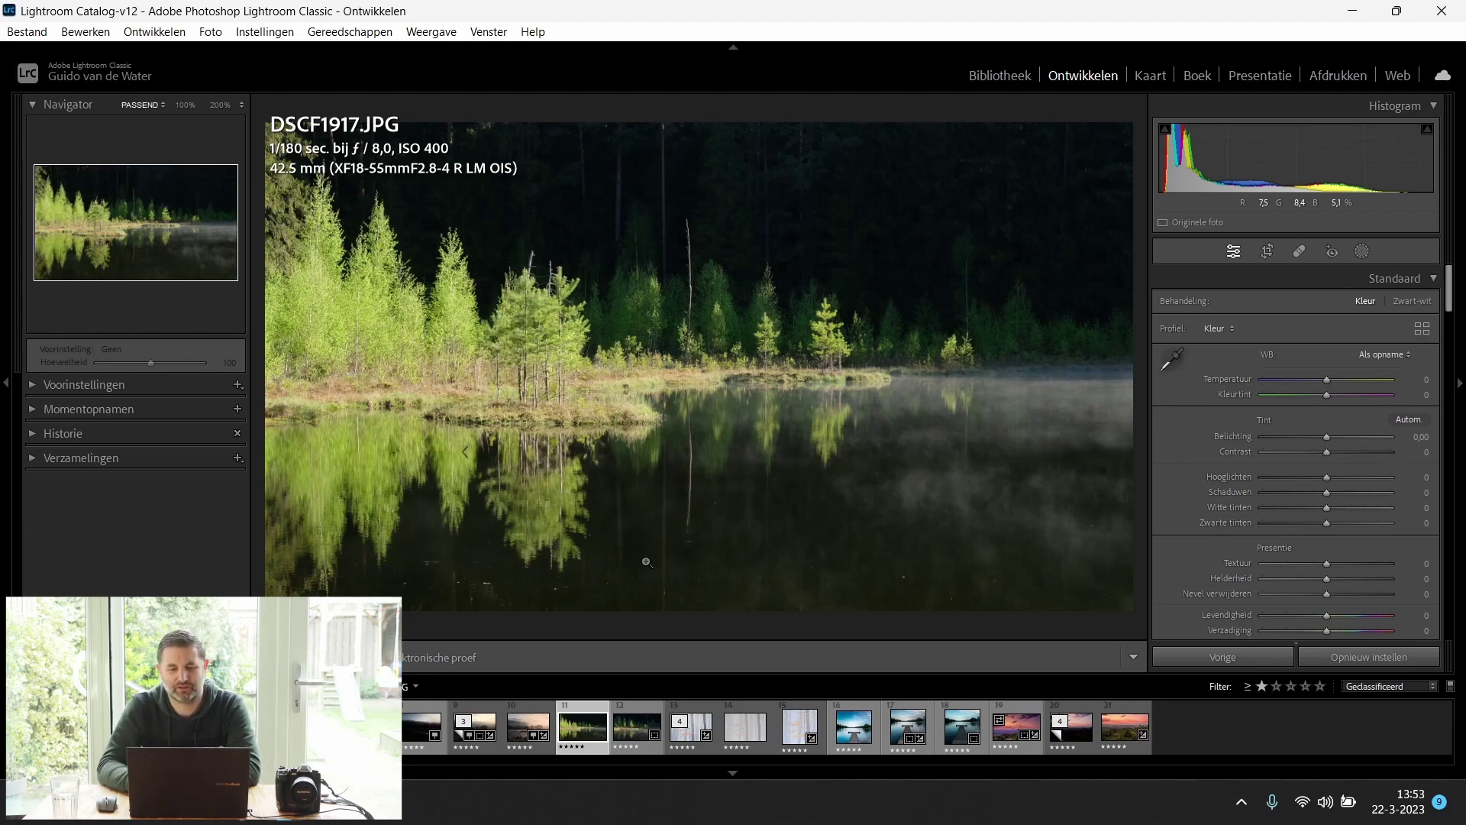
{"action": "left_click", "coordinate": [695, 718]}
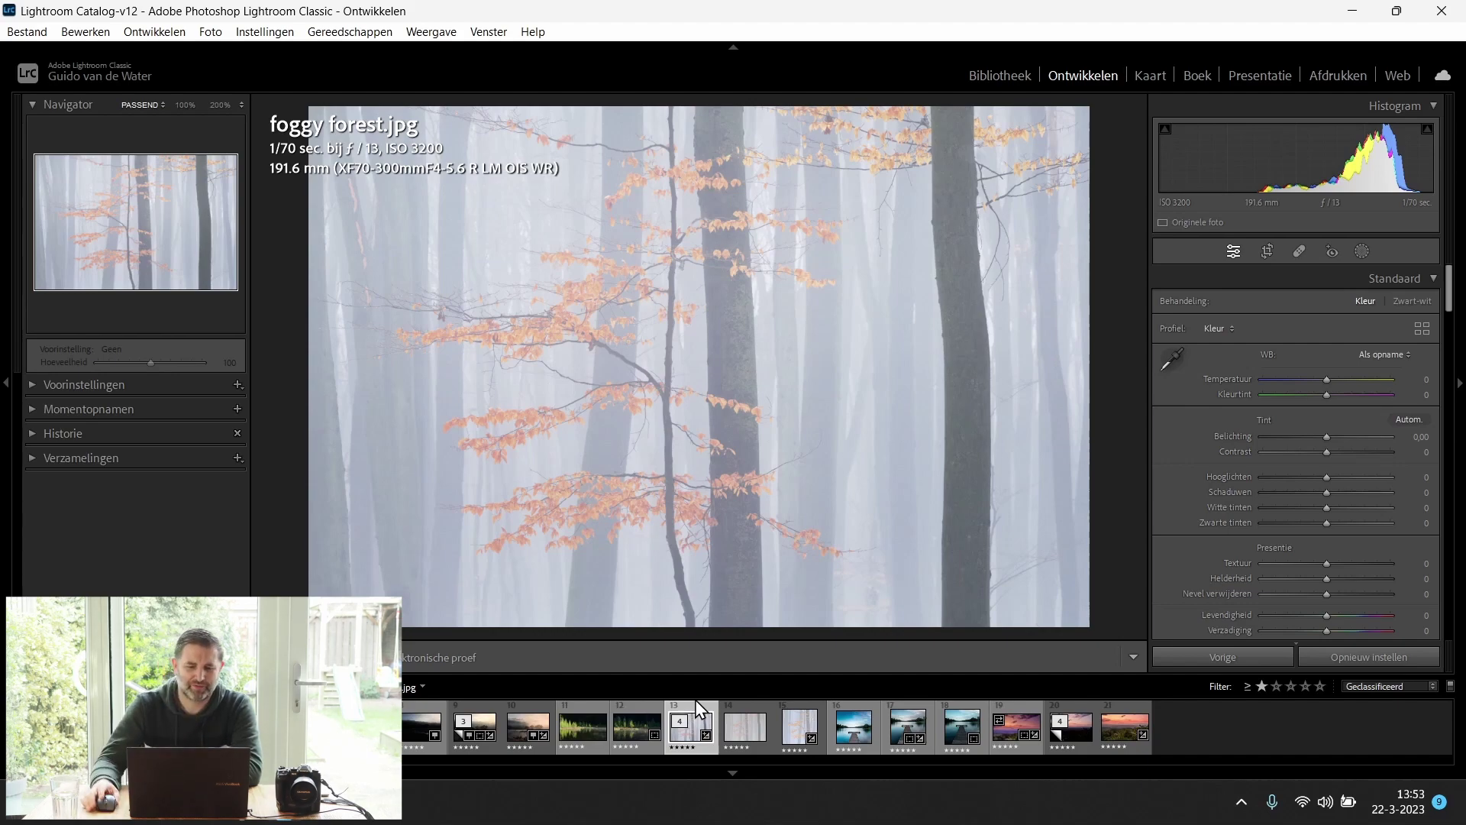
Zoom foggy forest.jpg to 100% on the leaves, then compare it with the DSCF9137.RAF original.
{"action": "left_click_drag", "start_coordinate": [746, 399], "coordinate": [605, 410]}
{"action": "left_click", "coordinate": [628, 392]}
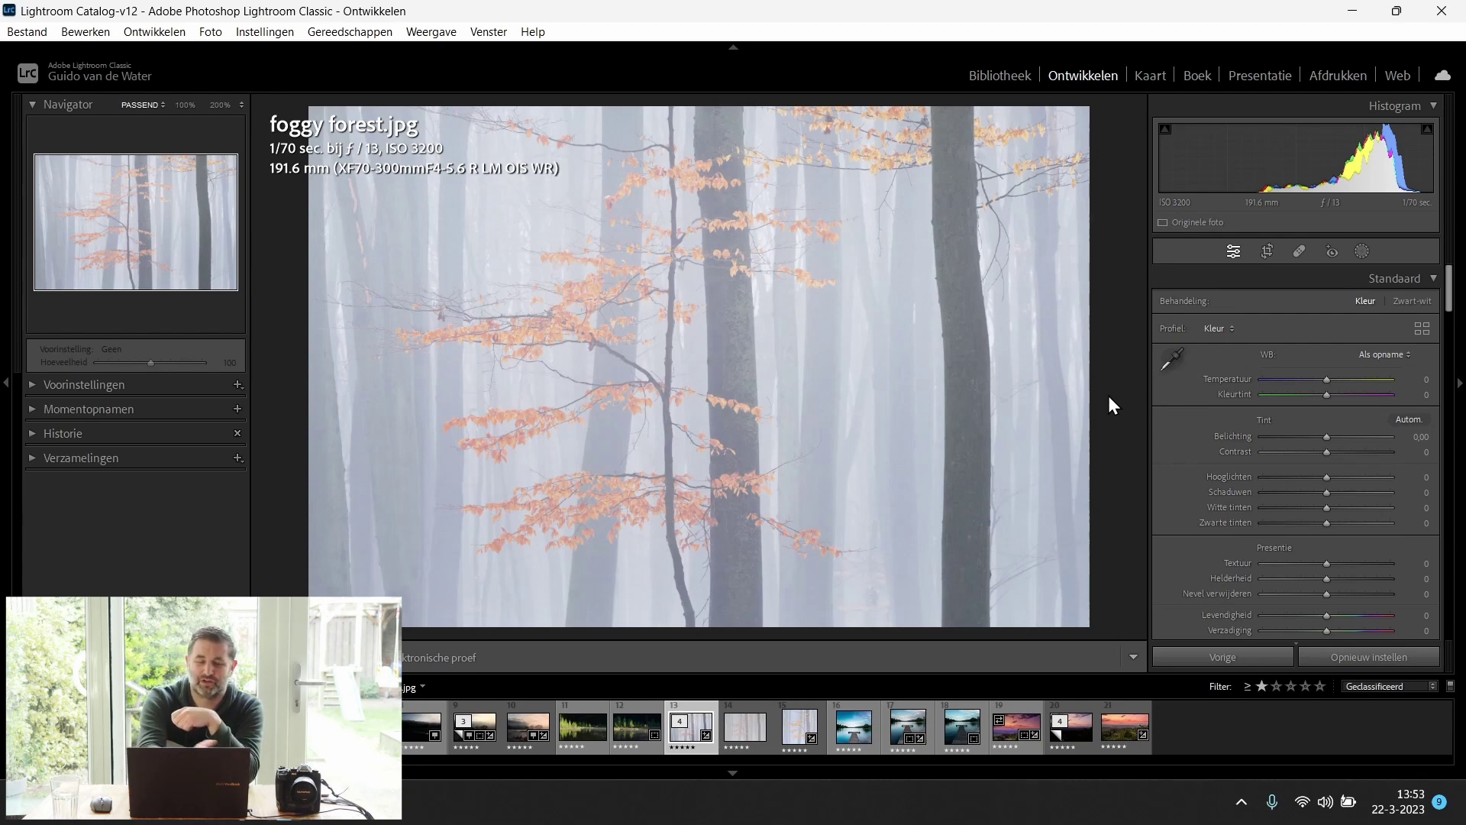
{"action": "key", "text": "Right"}
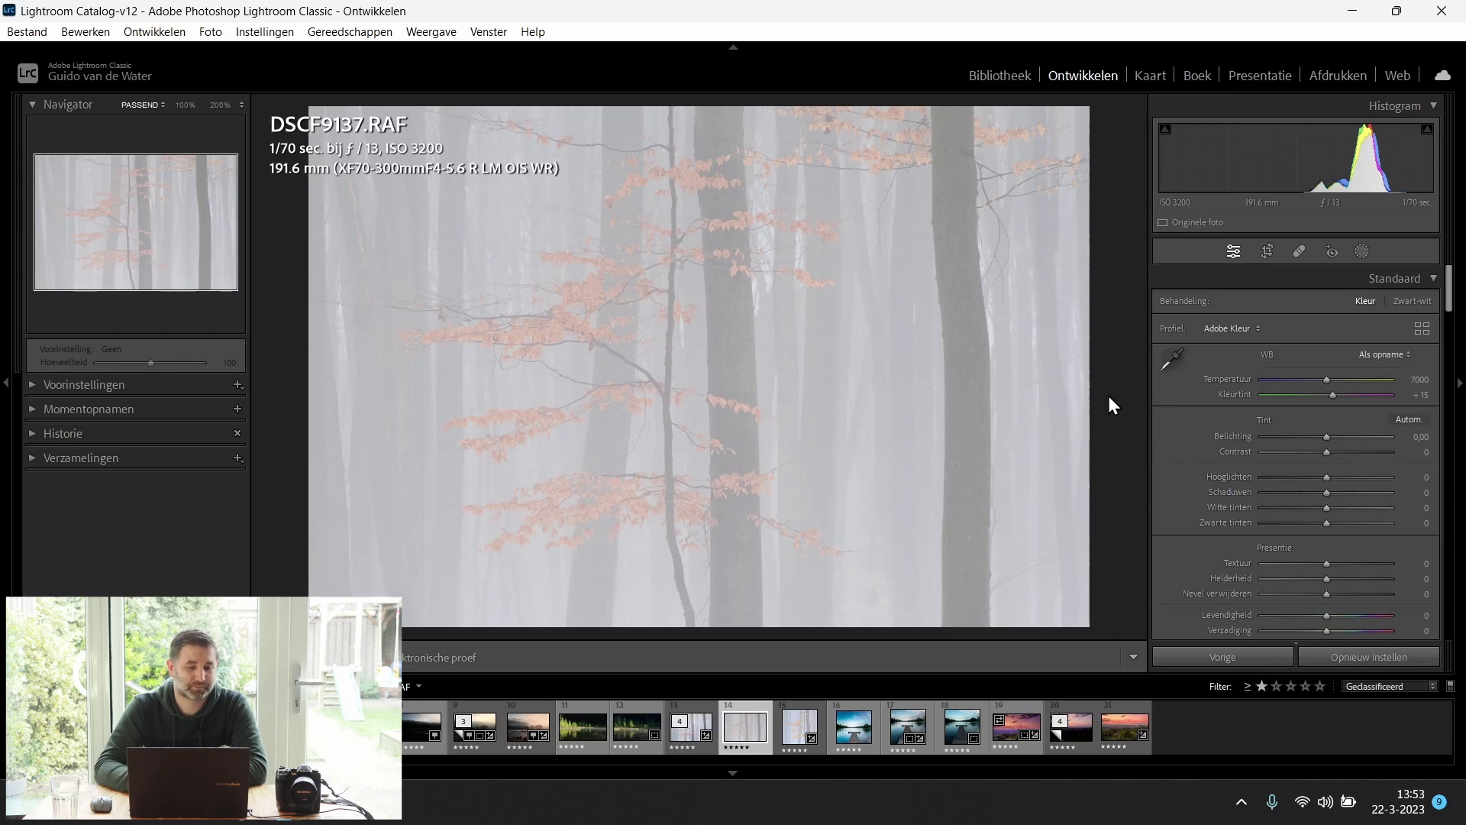
{"action": "key", "text": "Left"}
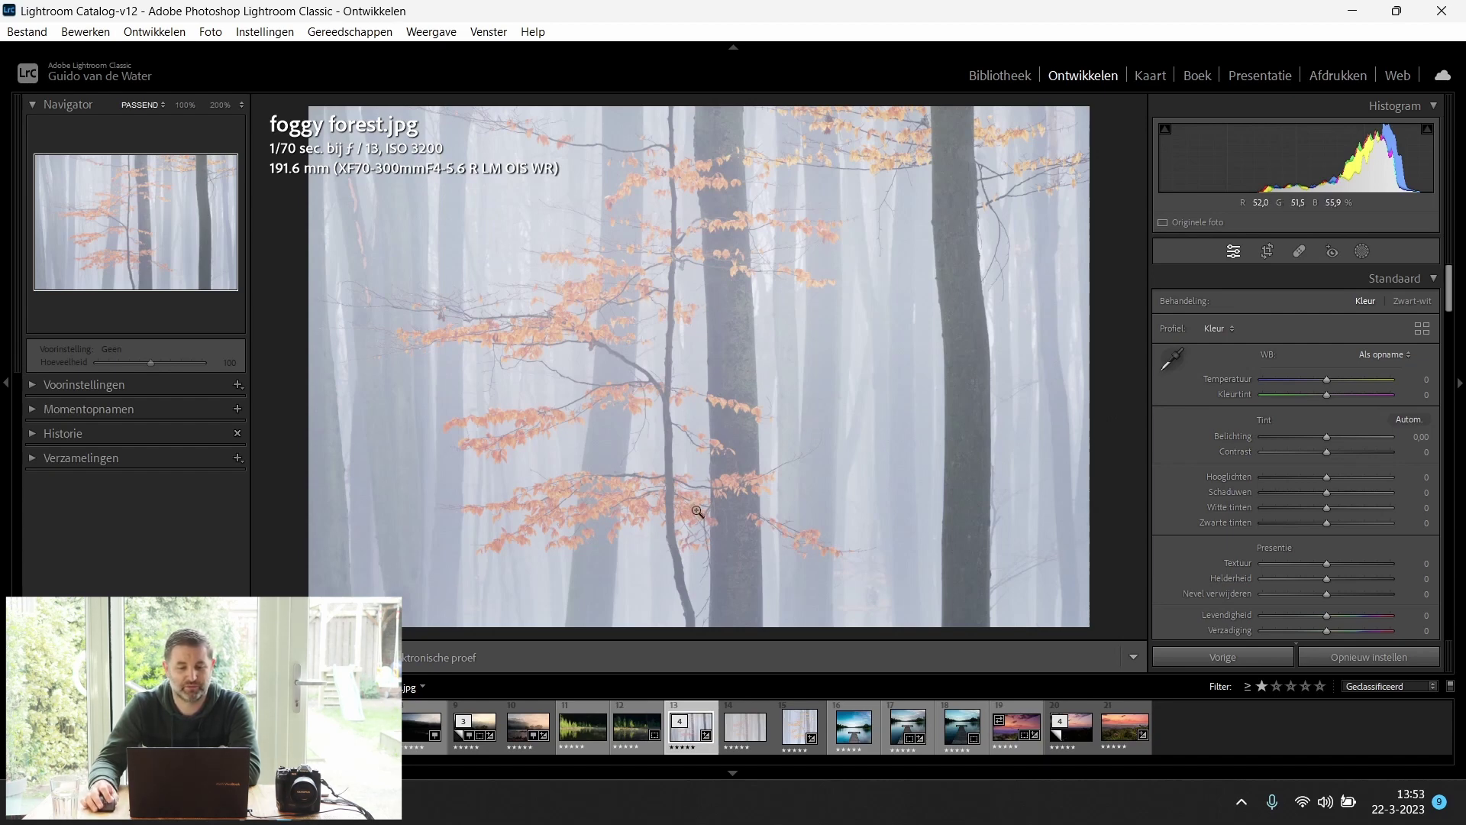
Compare DSCF9137.RAF, DSCF9137-bewerkt.tif and foggy forest.jpg, ending on the raw DSCF9137.RAF.
{"action": "left_click", "coordinate": [764, 718]}
{"action": "key", "text": "Right"}
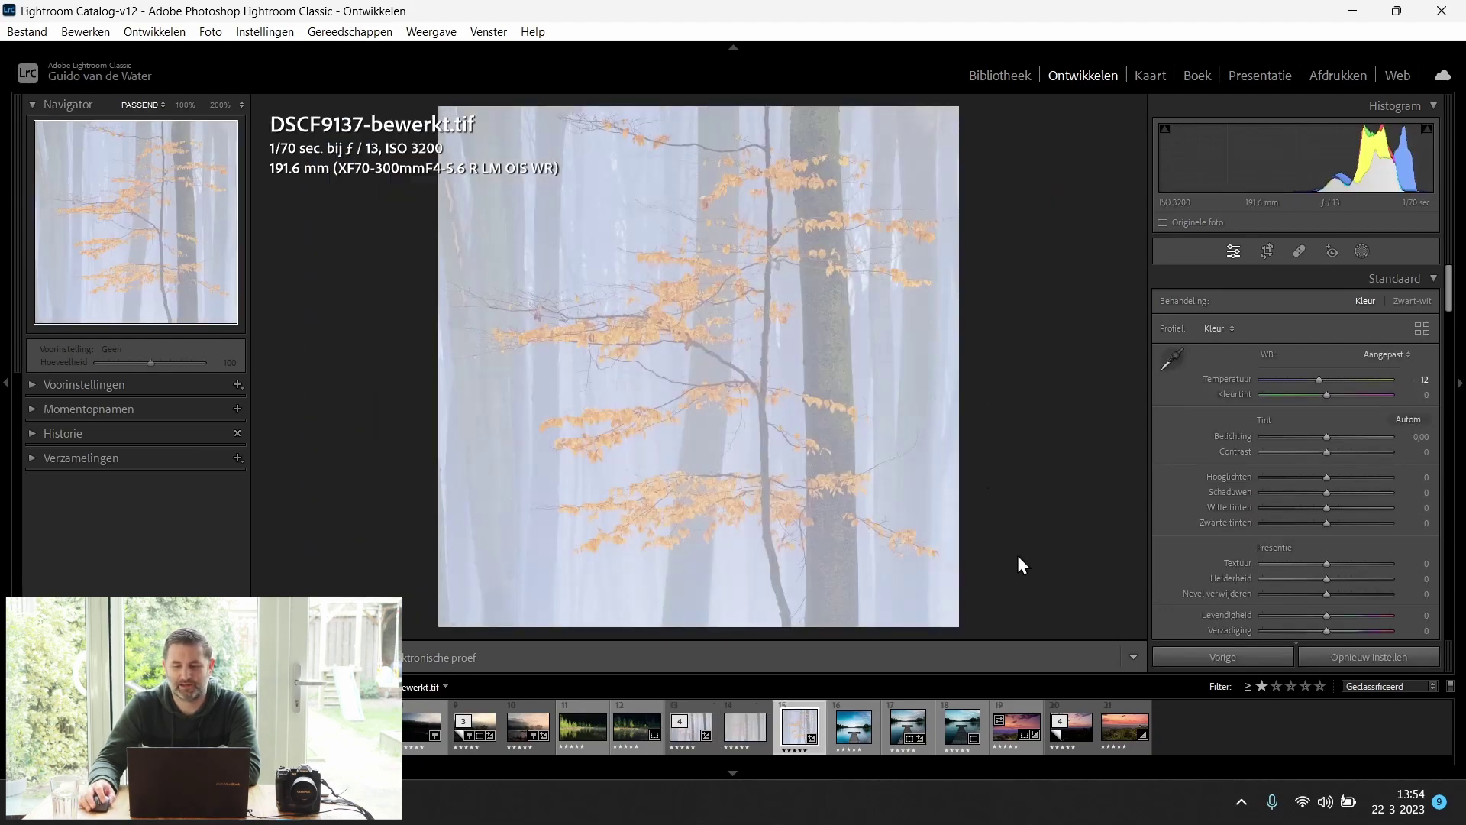
{"action": "scroll", "coordinate": [1304, 528], "scroll_direction": "down", "scroll_amount": 10}
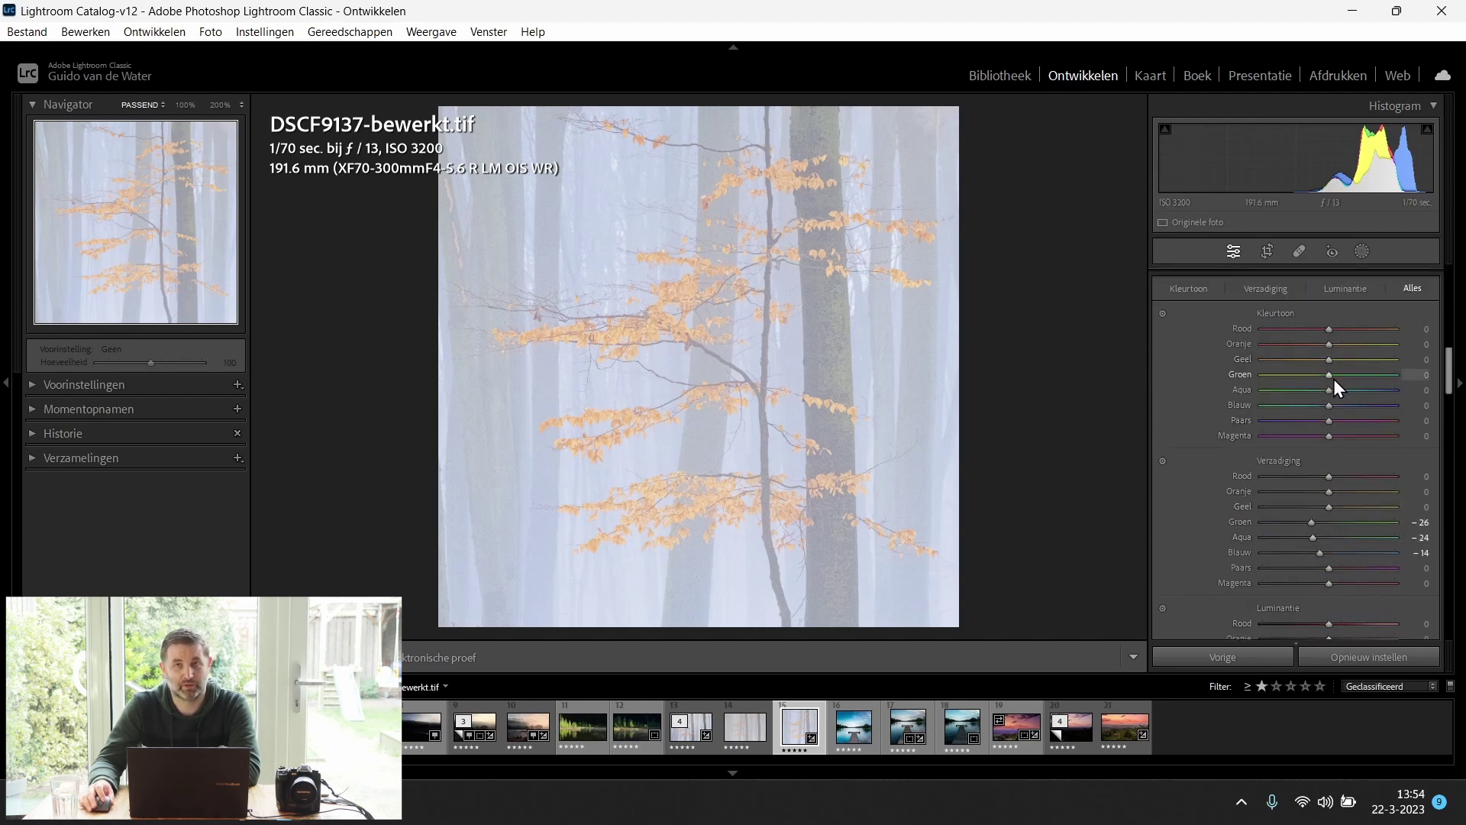
{"action": "scroll", "coordinate": [1306, 390], "scroll_direction": "up", "scroll_amount": 2}
{"action": "scroll", "coordinate": [1294, 405], "scroll_direction": "up", "scroll_amount": 10}
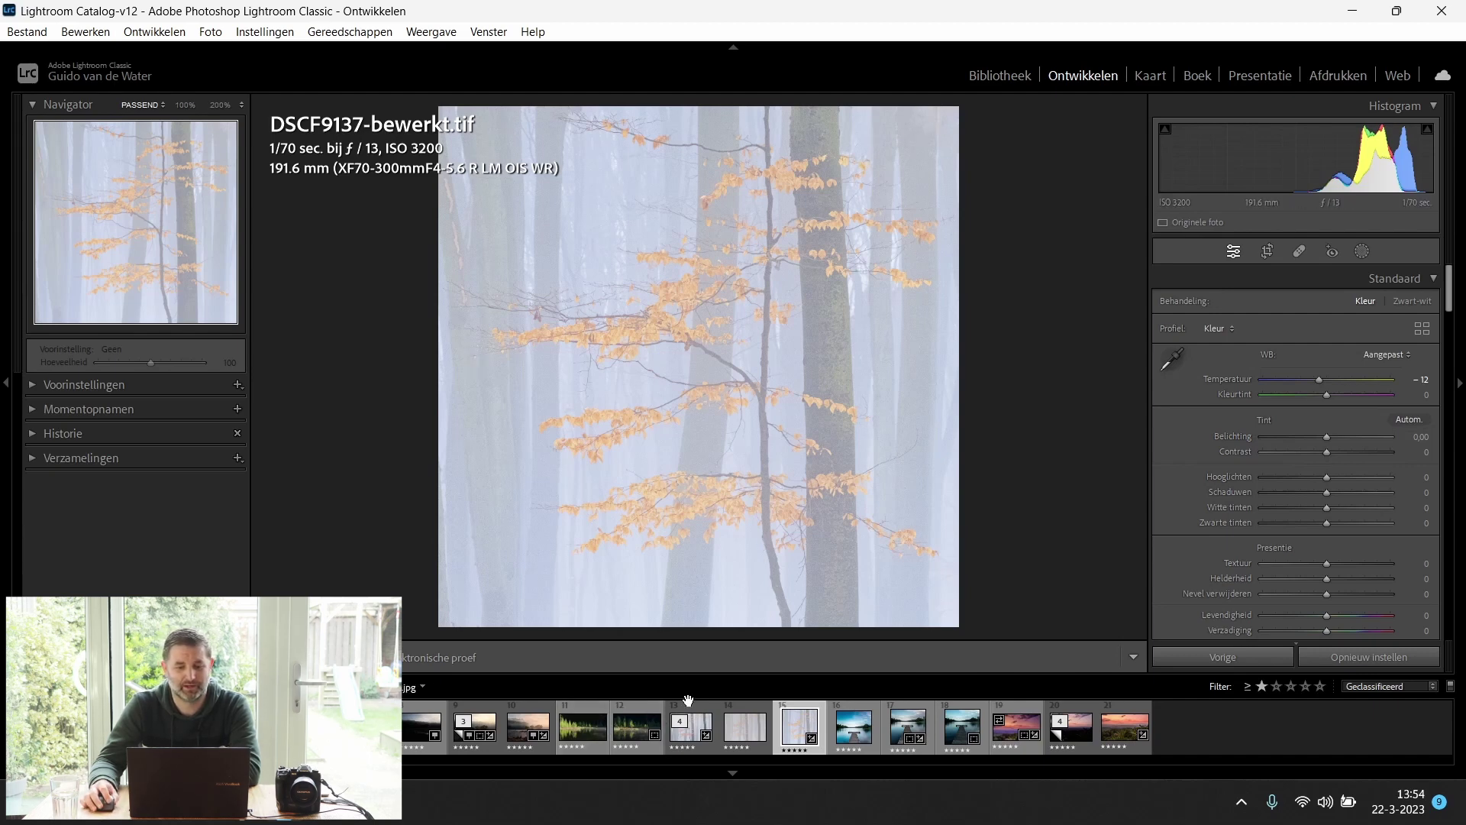
{"action": "left_click", "coordinate": [692, 729]}
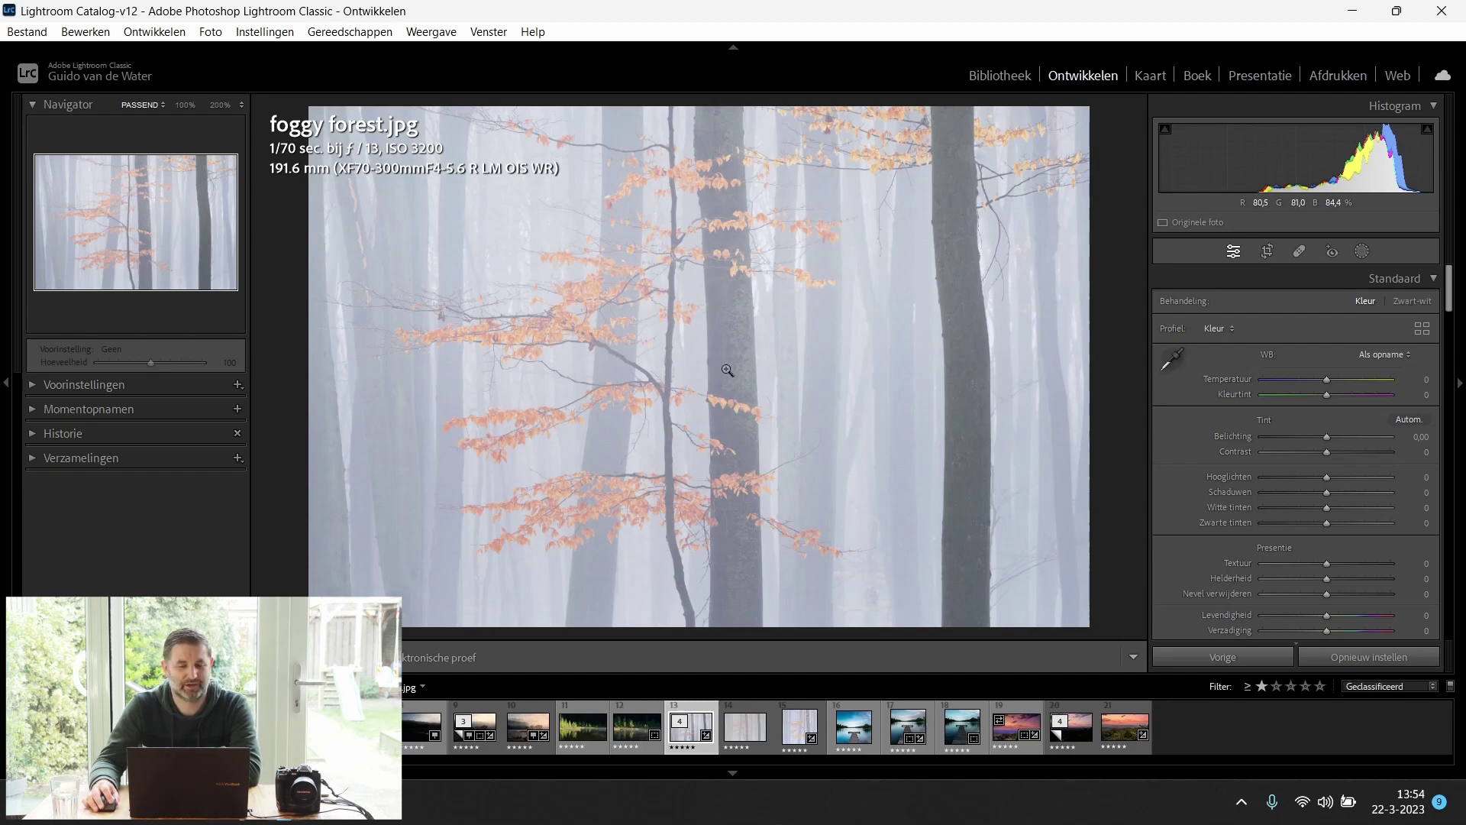
{"action": "left_click", "coordinate": [787, 736]}
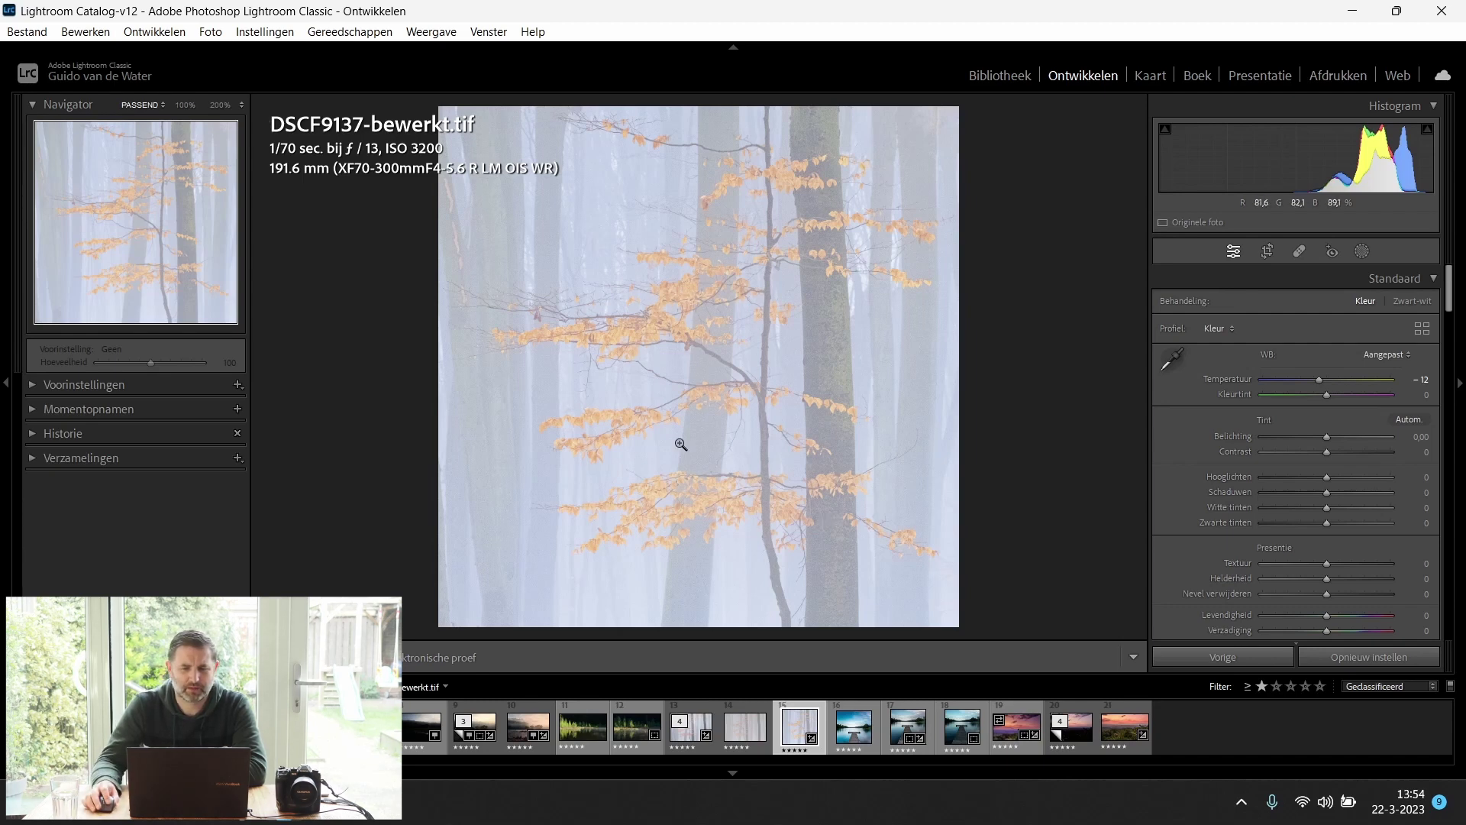
{"action": "left_click", "coordinate": [739, 737]}
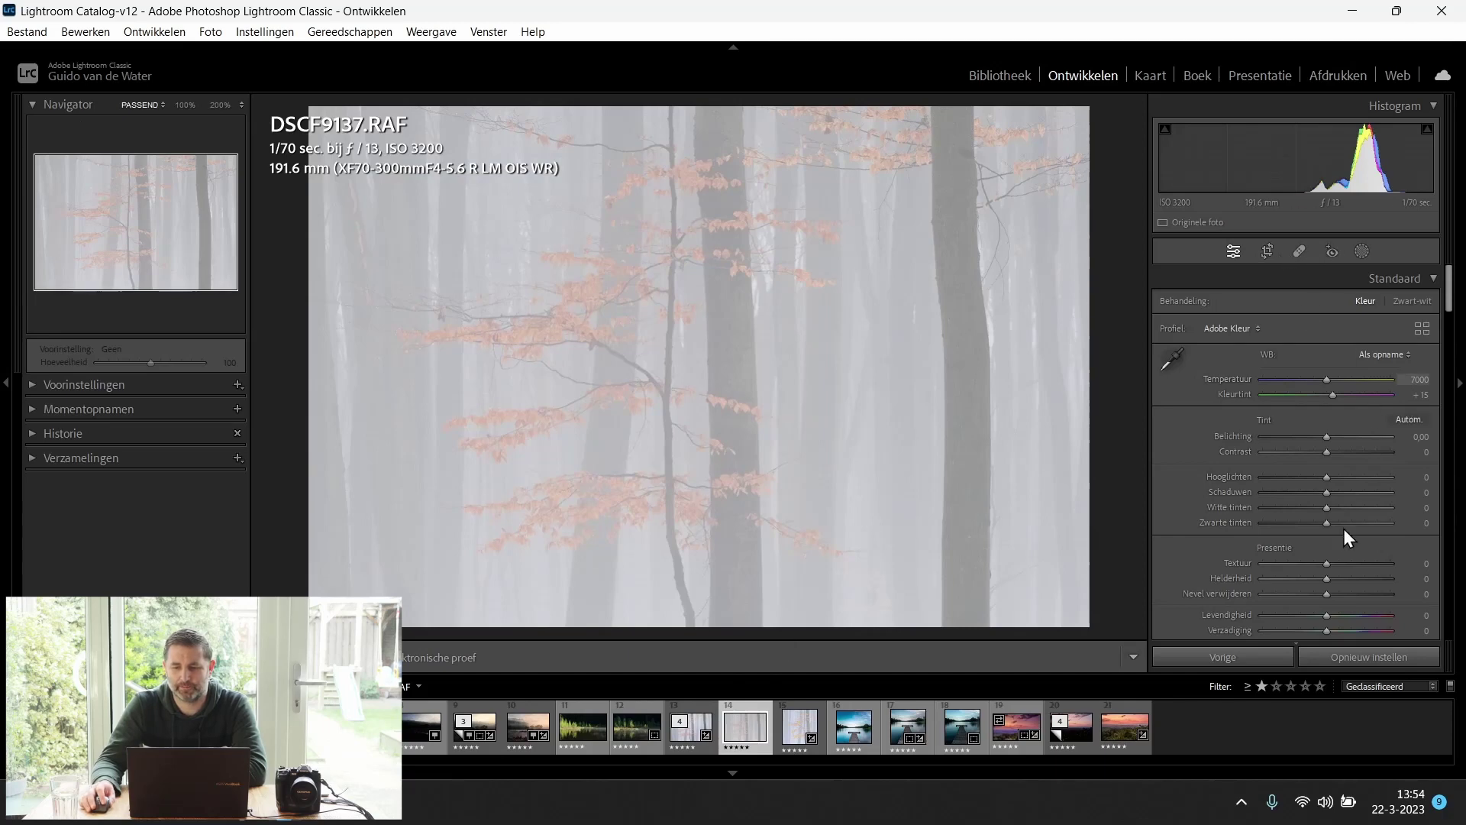
Dehaze the whole photo and add a linear gradient mask intersected with a Color Range.
{"action": "left_click_drag", "start_coordinate": [1326, 597], "coordinate": [1347, 590]}
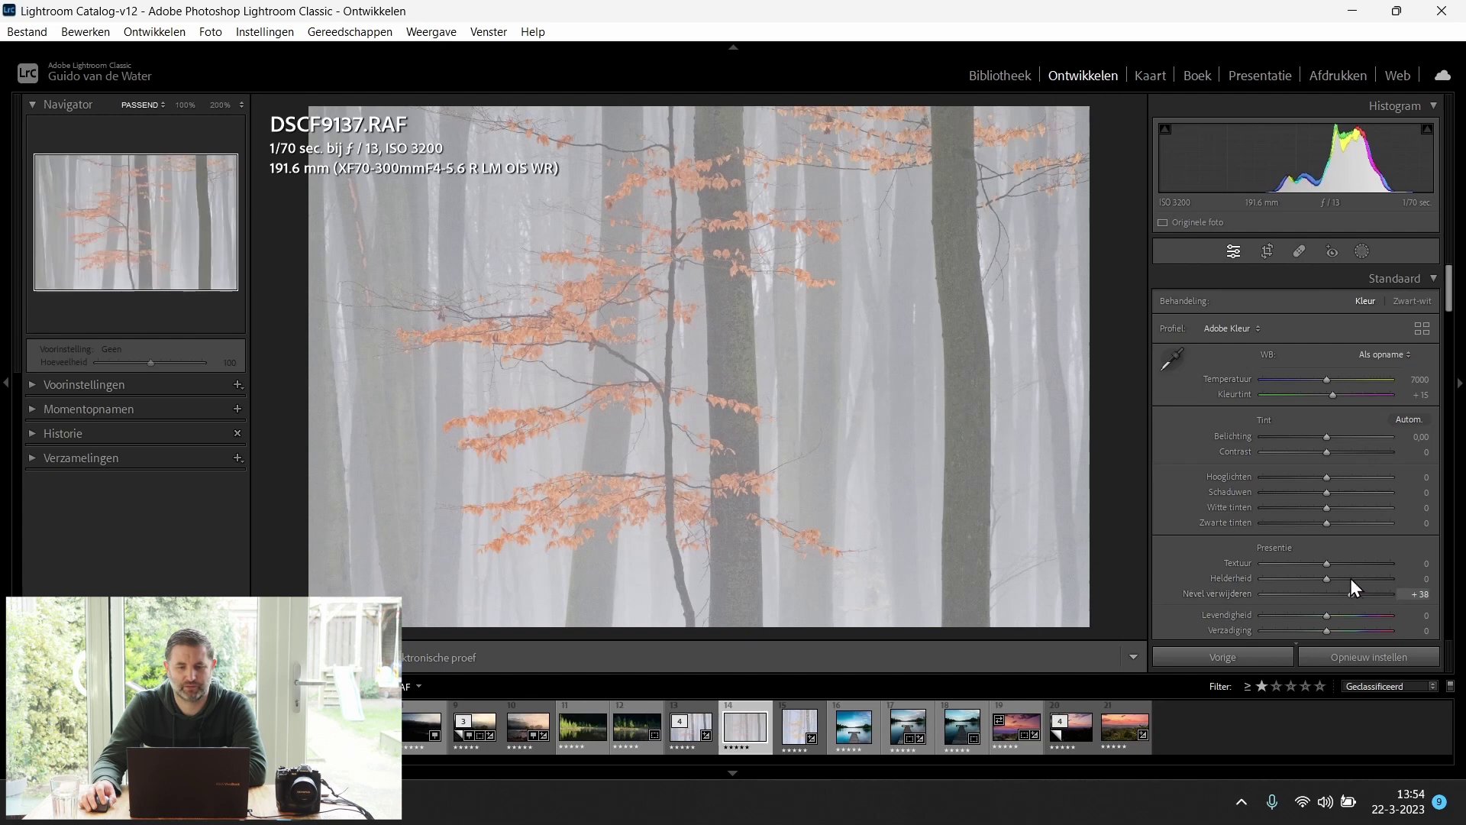
{"action": "left_click", "coordinate": [1365, 253]}
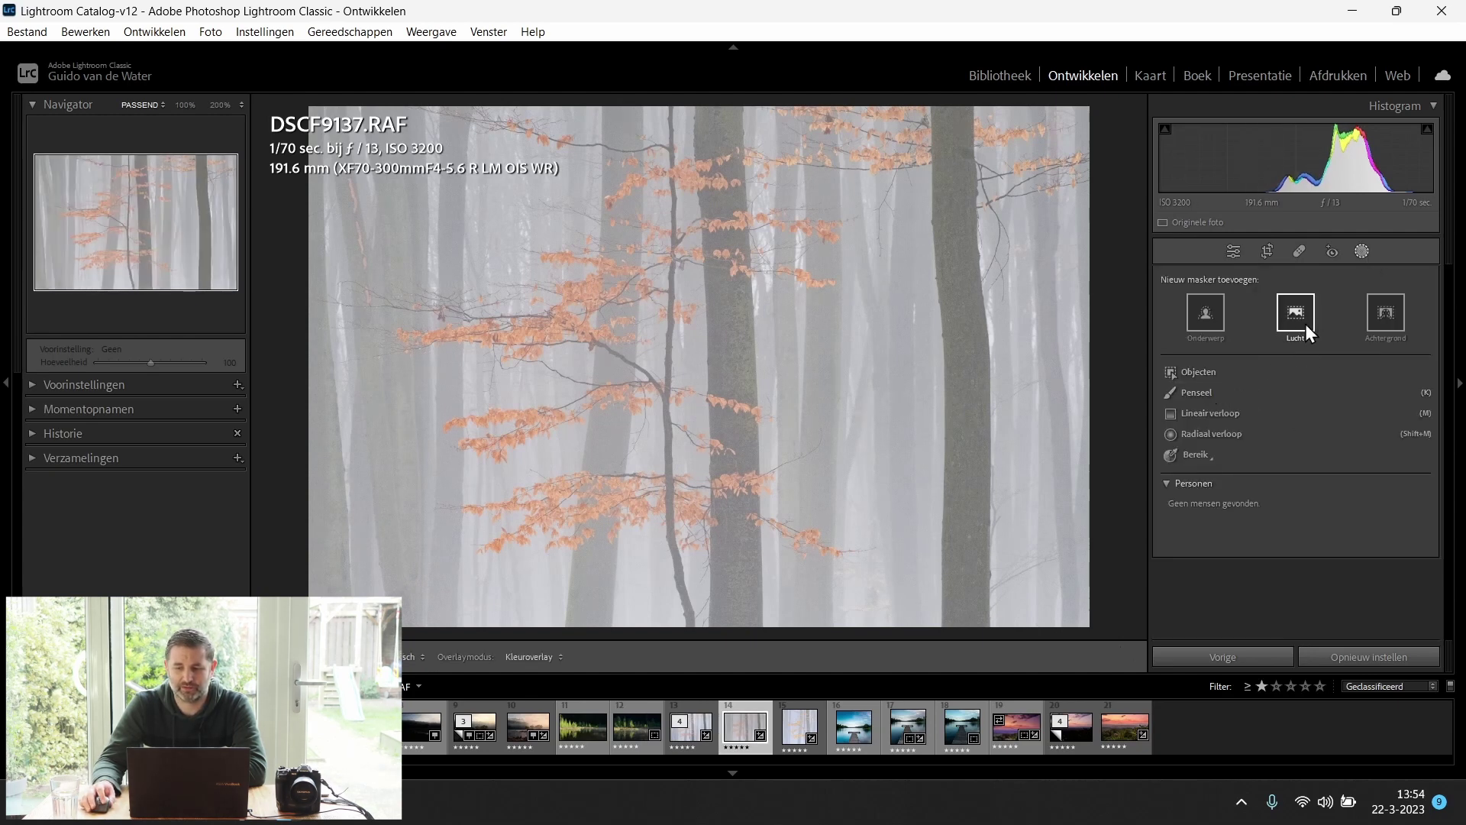
{"action": "left_click", "coordinate": [1208, 415]}
{"action": "left_click_drag", "start_coordinate": [628, 452], "coordinate": [637, 612]}
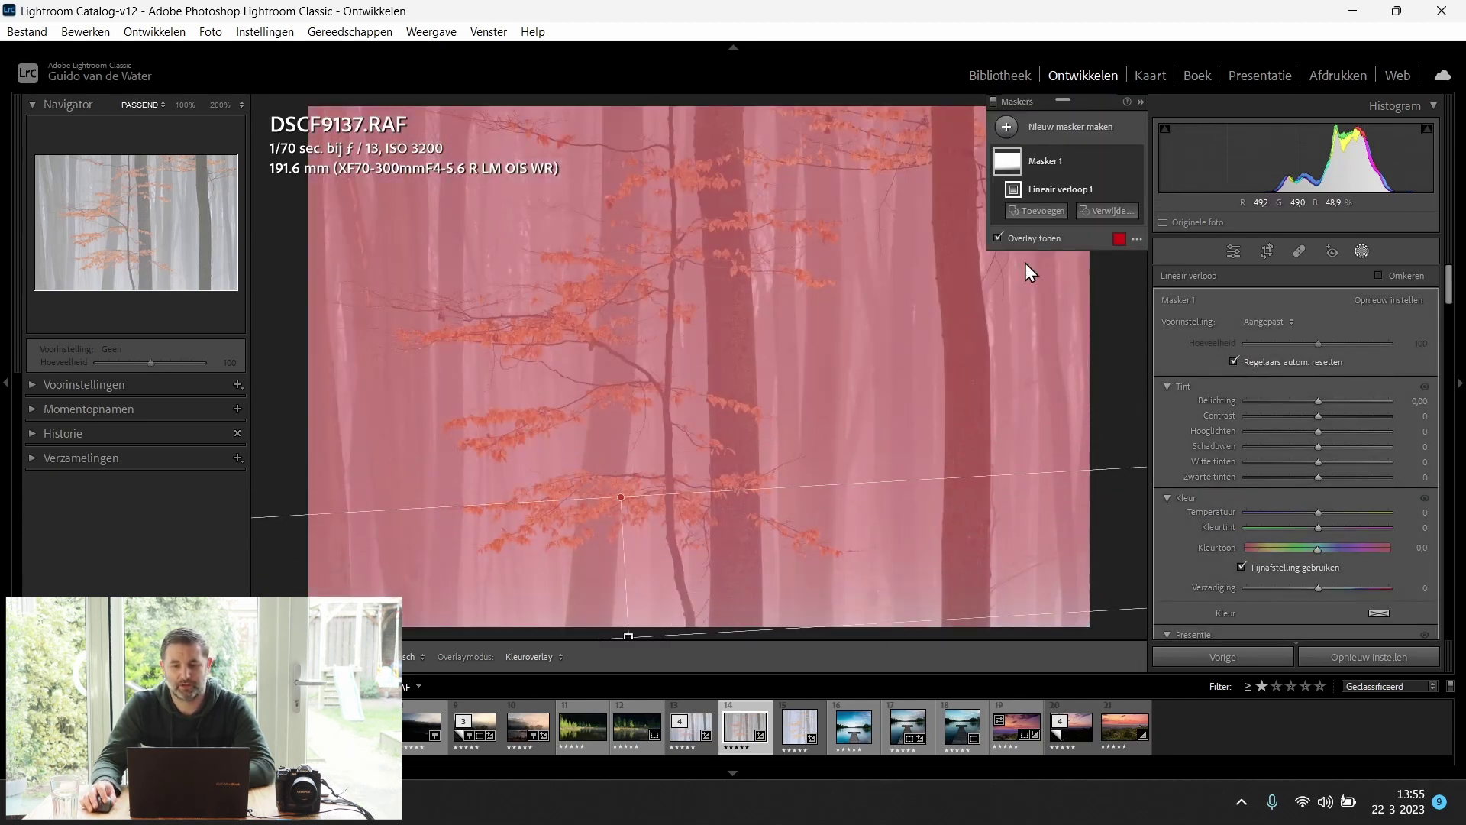
{"action": "key", "text": "alt"}
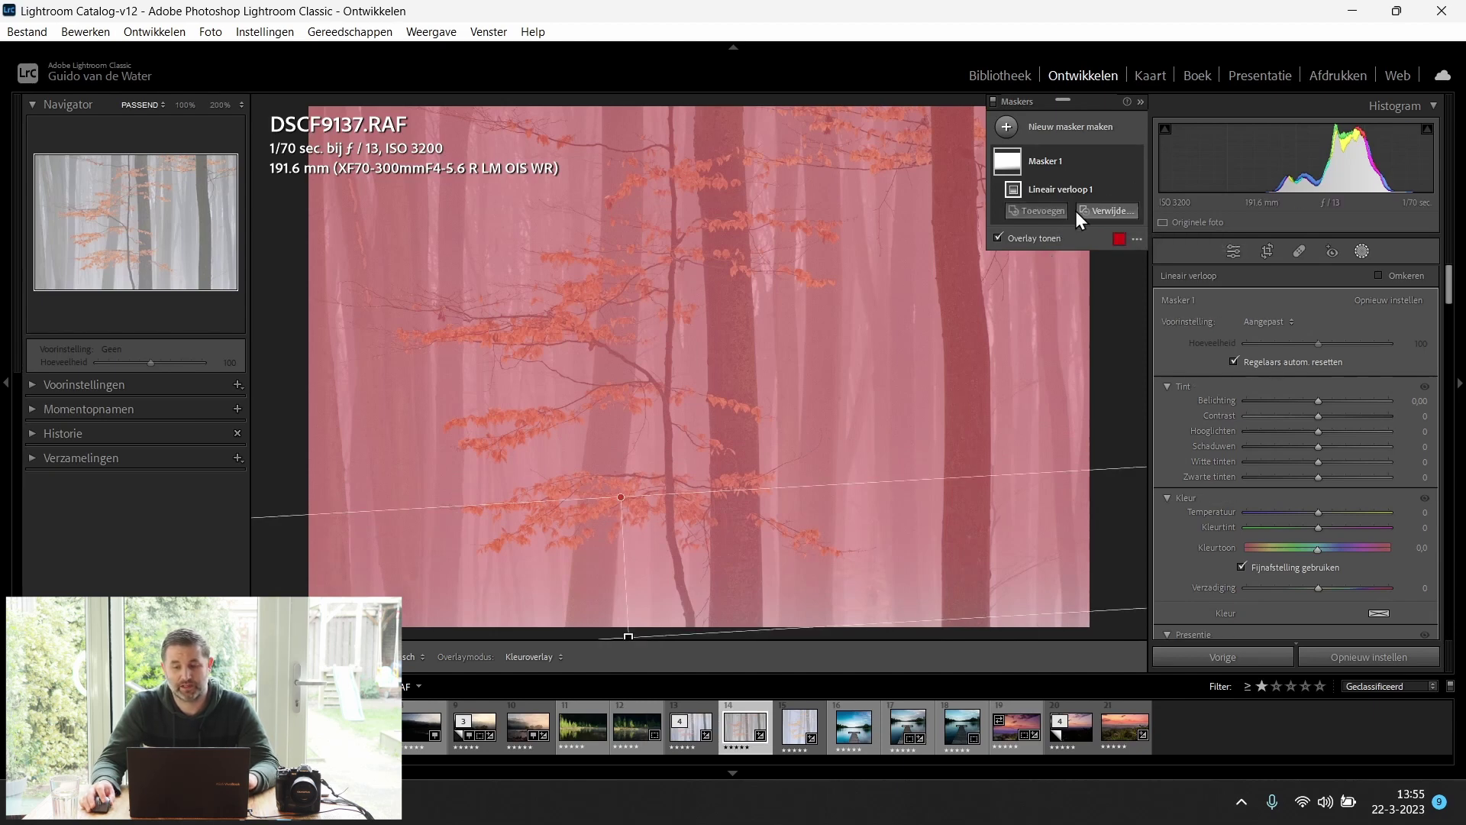
{"action": "key", "text": "alt"}
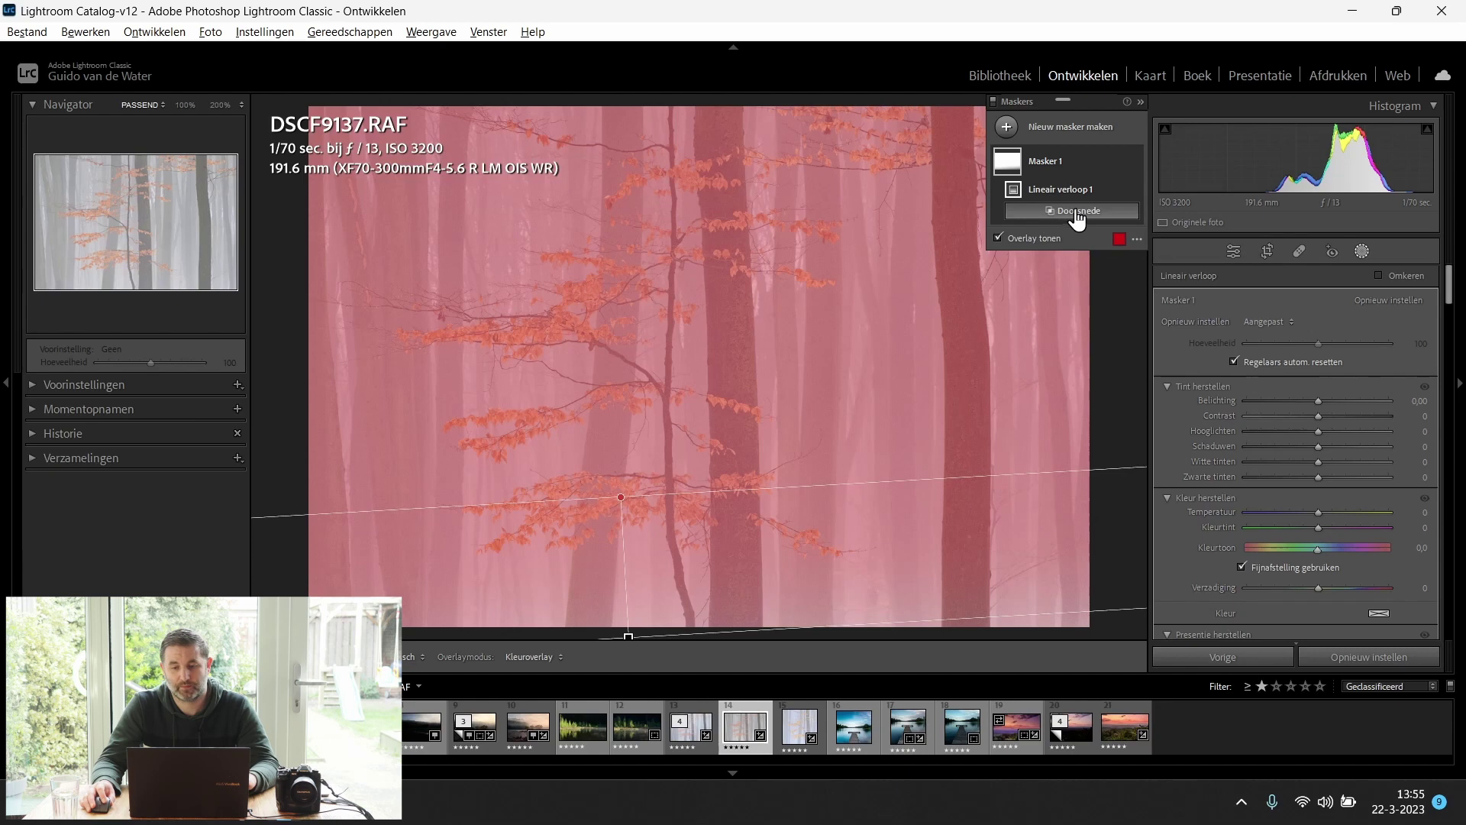
{"action": "left_click", "coordinate": [1077, 214]}
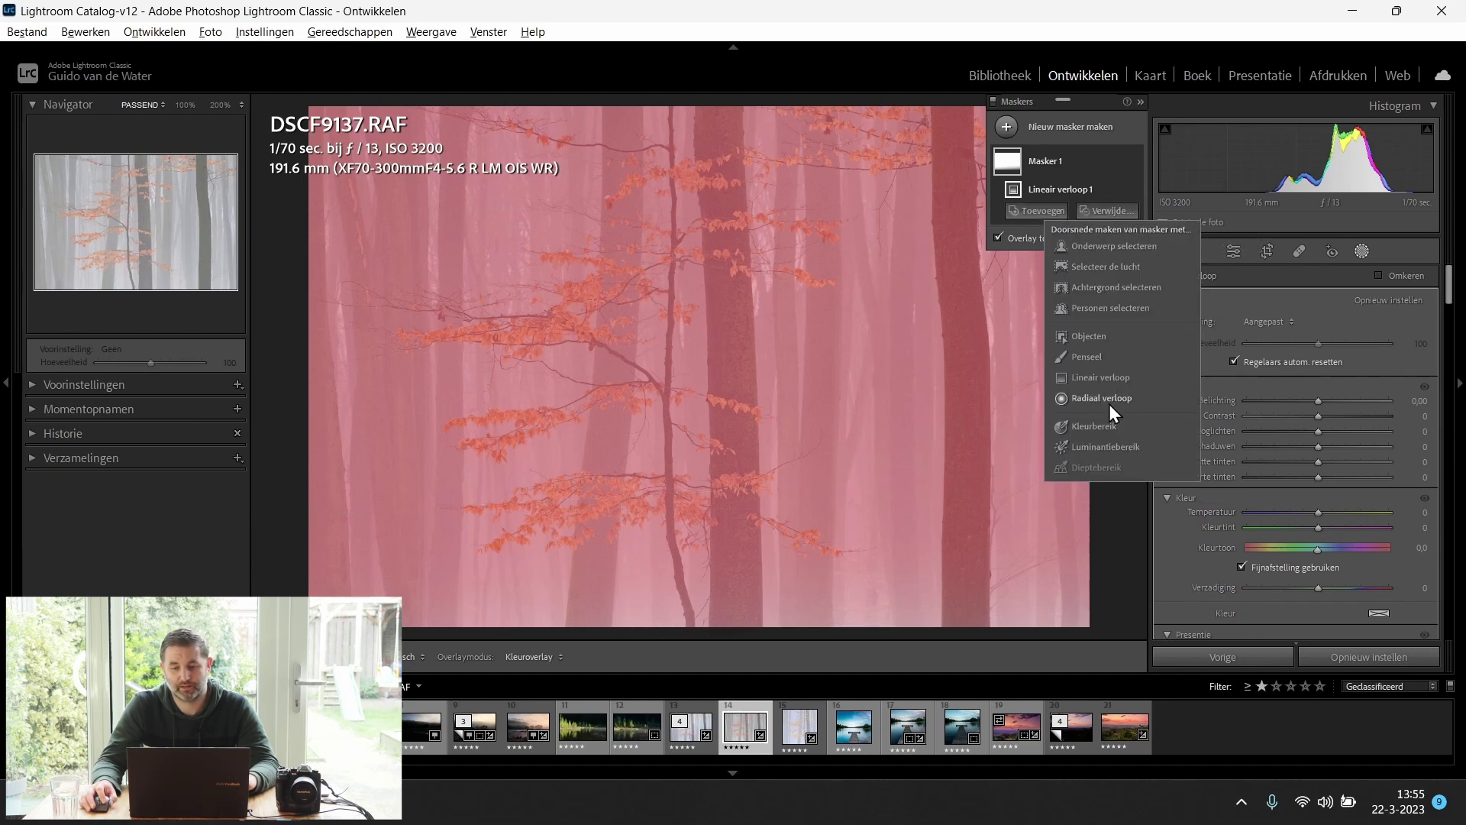
{"action": "left_click", "coordinate": [1109, 424]}
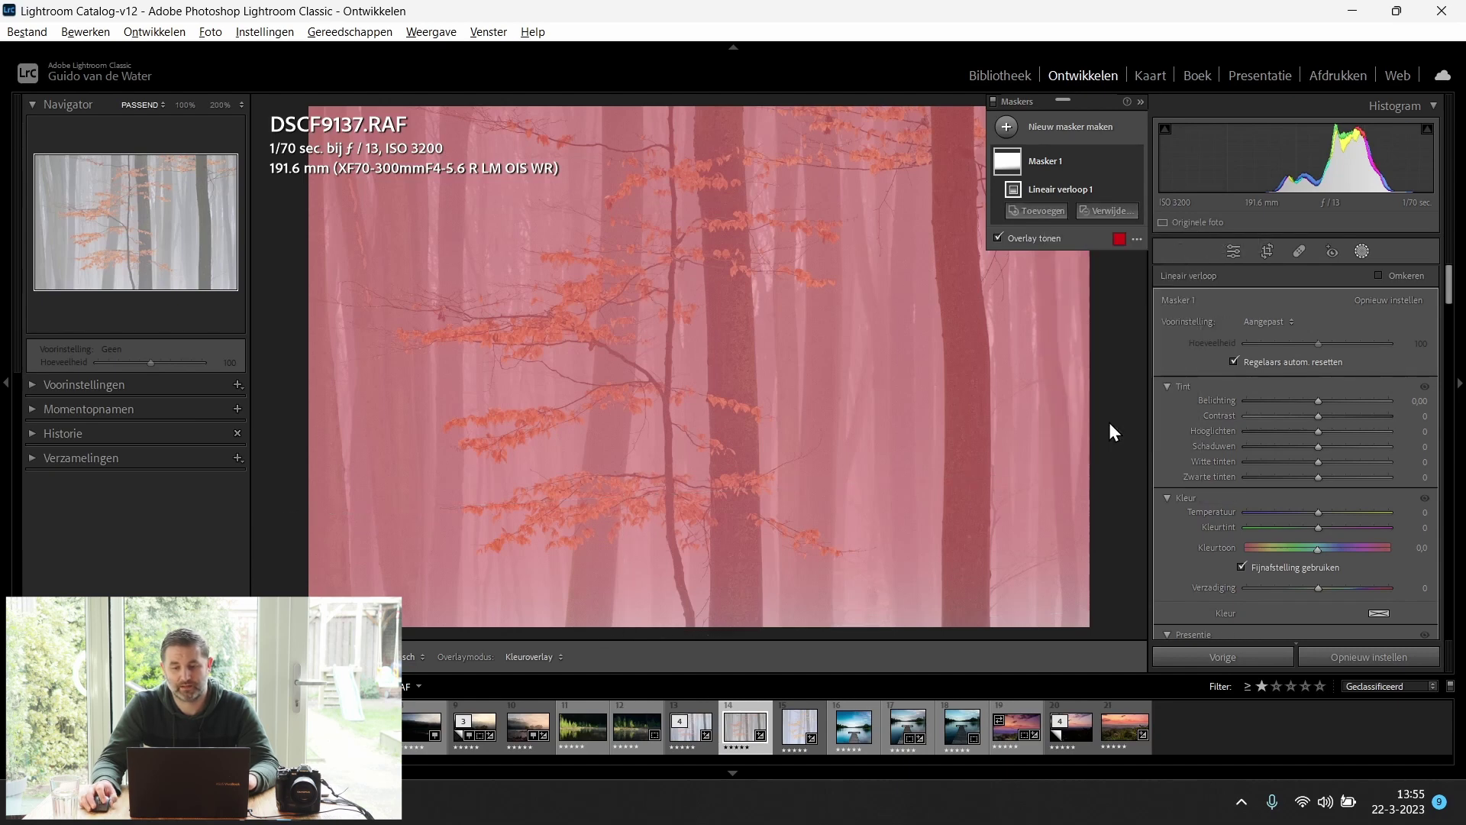
Sample the orange leaves, raise their Dehaze and Temperature, then open Our Little Jetty 2 copy.jpg.
{"action": "left_click", "coordinate": [713, 401]}
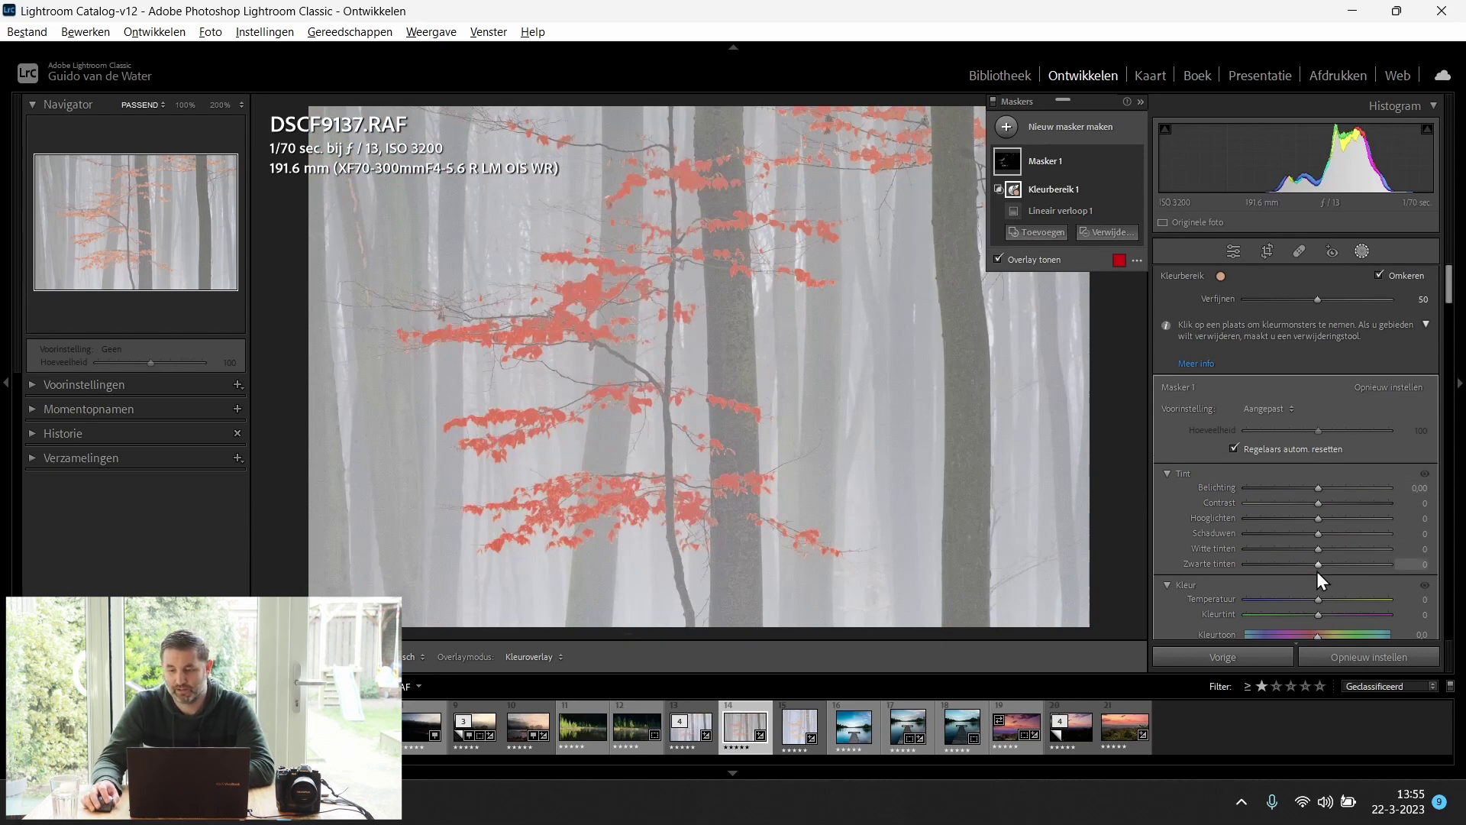
{"action": "scroll", "coordinate": [1317, 584], "scroll_direction": "down", "scroll_amount": 3}
{"action": "mouse_move", "coordinate": [1319, 544]}
{"action": "left_mouse_down"}
{"action": "mouse_move", "coordinate": [1337, 544]}
{"action": "mouse_move", "coordinate": [1308, 547]}
{"action": "mouse_move", "coordinate": [1327, 546]}
{"action": "mouse_move", "coordinate": [1323, 529]}
{"action": "left_mouse_up"}
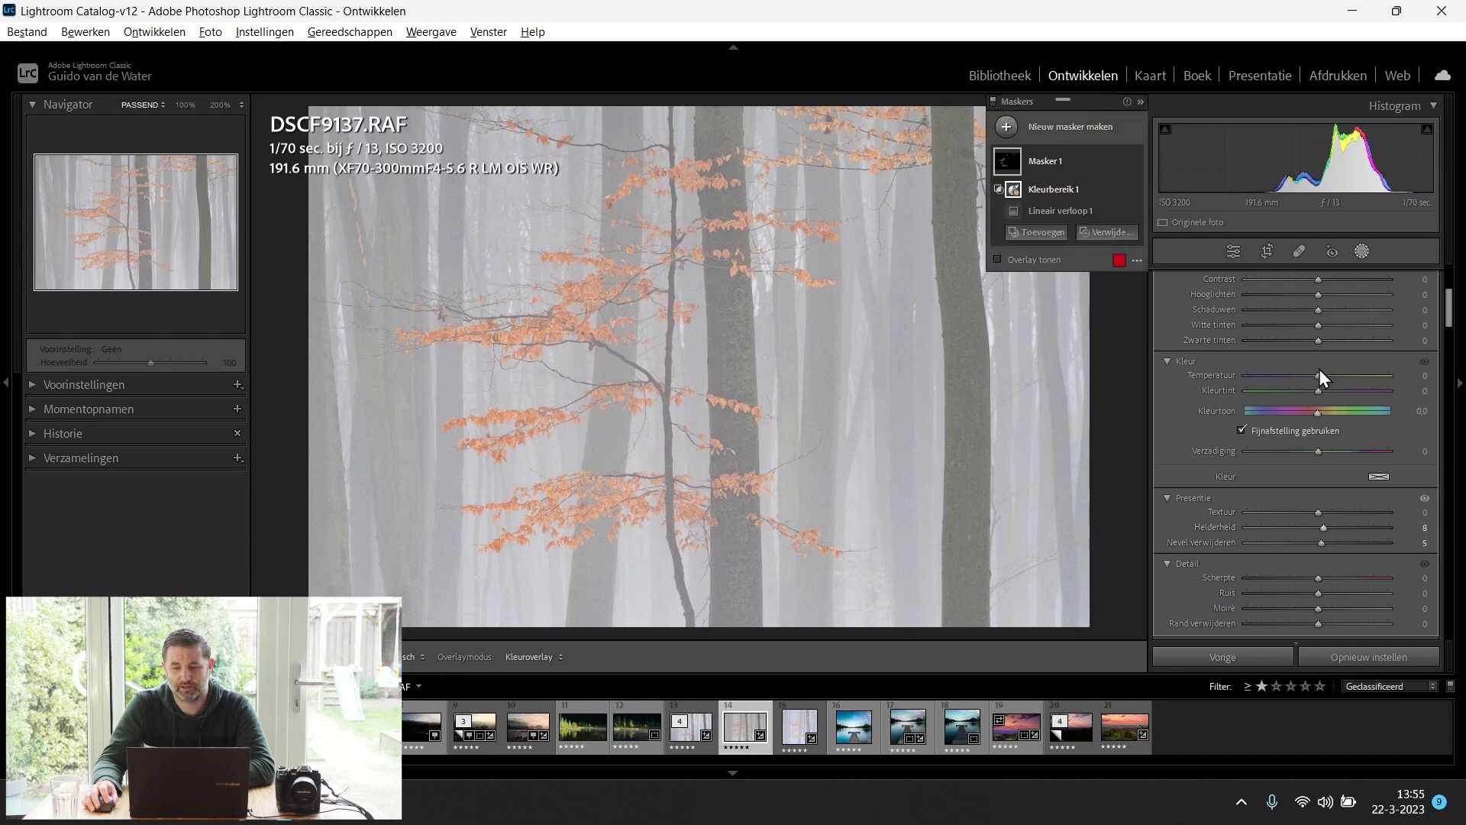
{"action": "mouse_move", "coordinate": [1319, 373]}
{"action": "left_mouse_down"}
{"action": "mouse_move", "coordinate": [1344, 372]}
{"action": "mouse_move", "coordinate": [1295, 377]}
{"action": "mouse_move", "coordinate": [1355, 380]}
{"action": "mouse_move", "coordinate": [1331, 379]}
{"action": "left_mouse_up"}
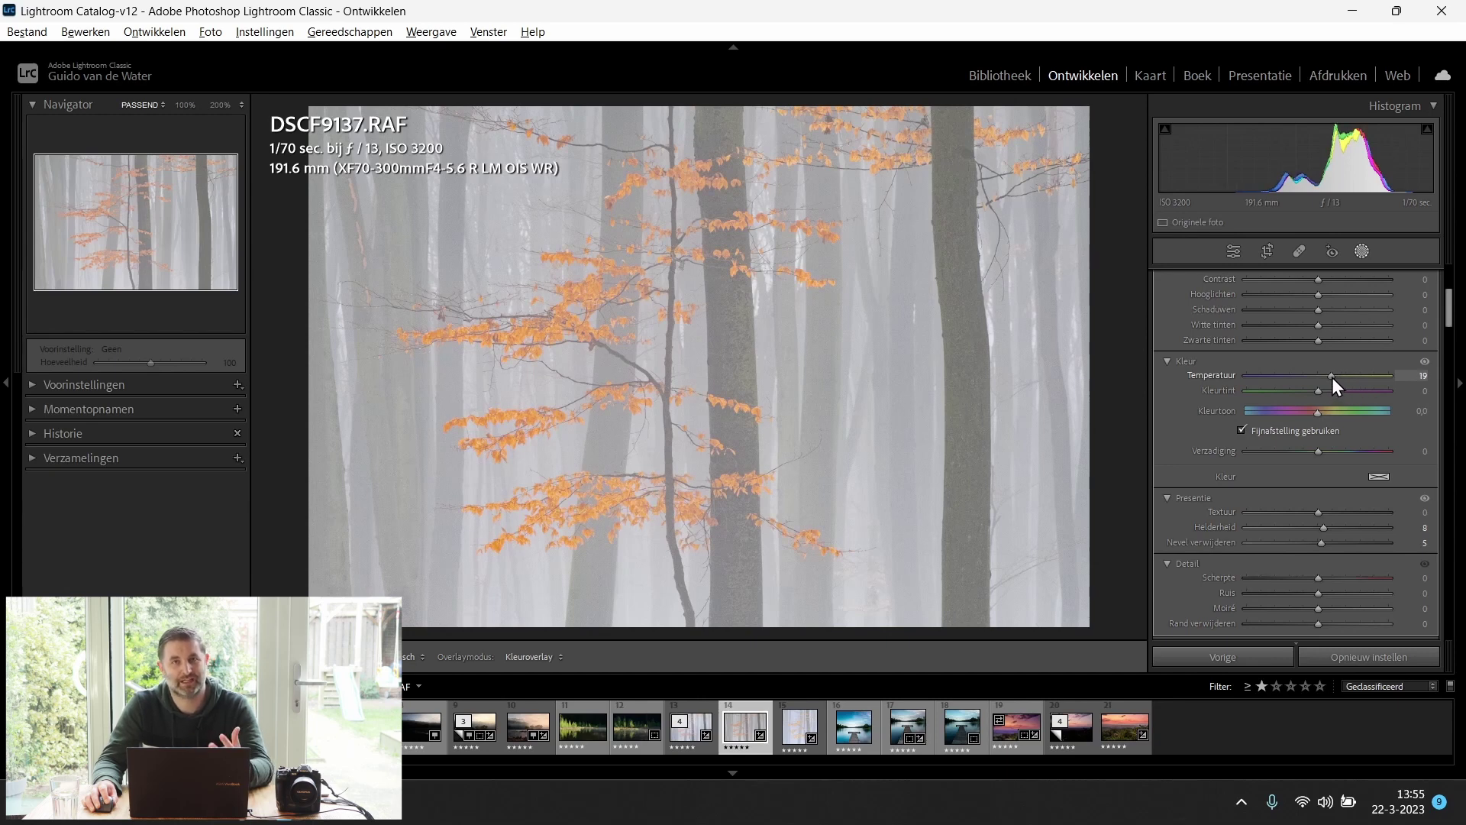
{"action": "left_click", "coordinate": [801, 726]}
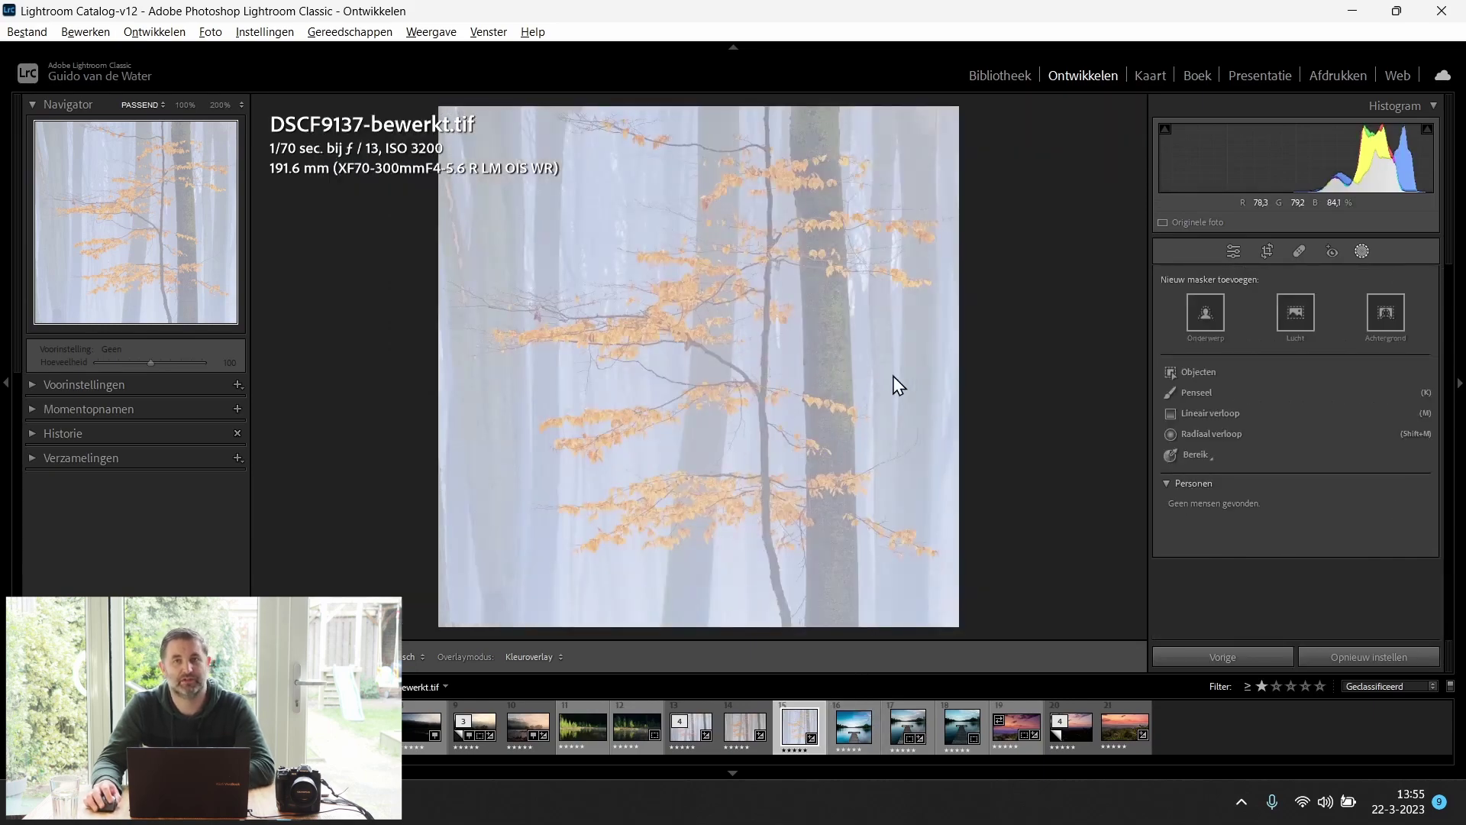
{"action": "left_click", "coordinate": [855, 730]}
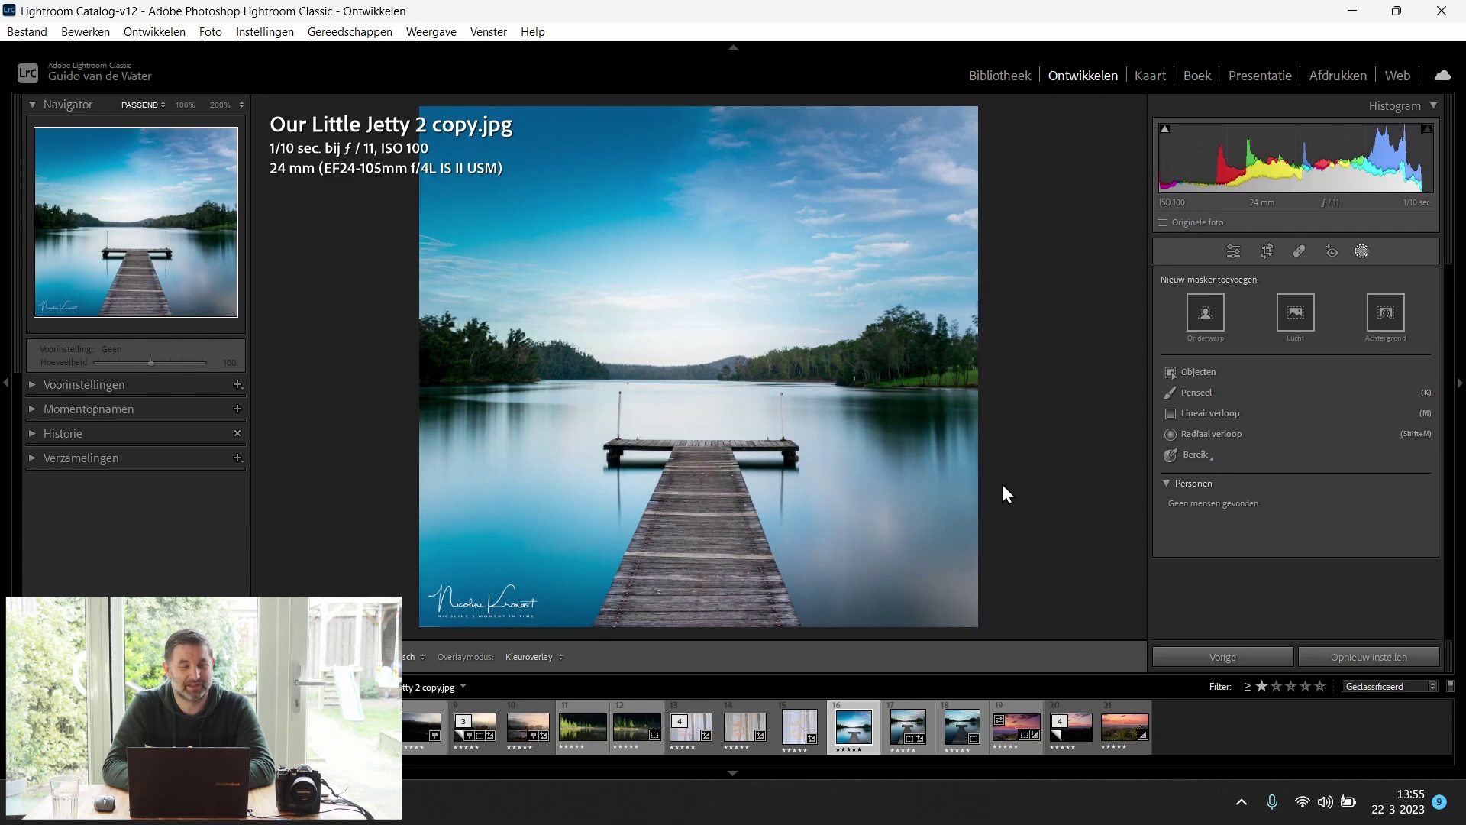
{"action": "key", "text": "Right"}
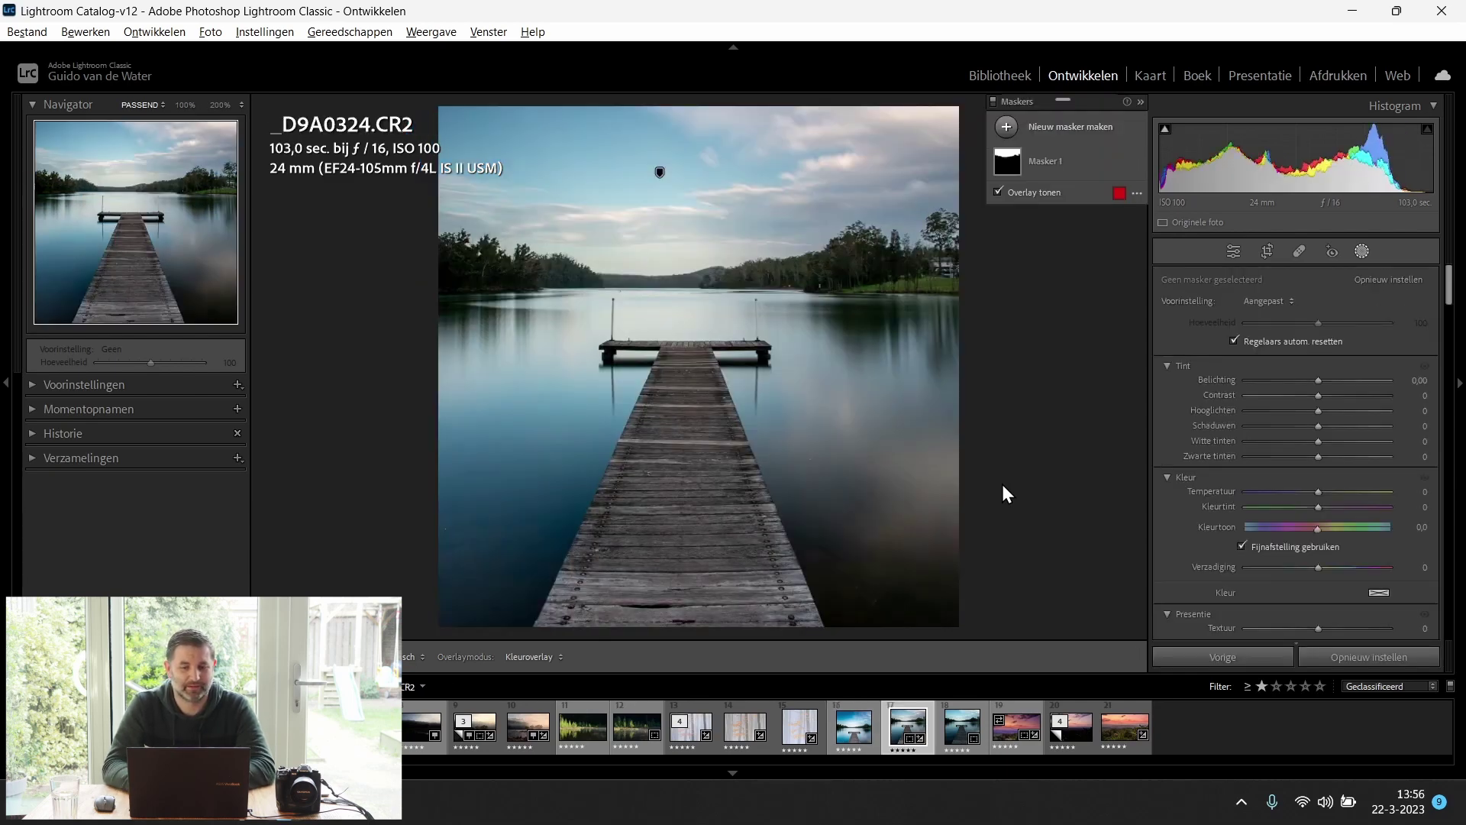
{"action": "key", "text": "Right"}
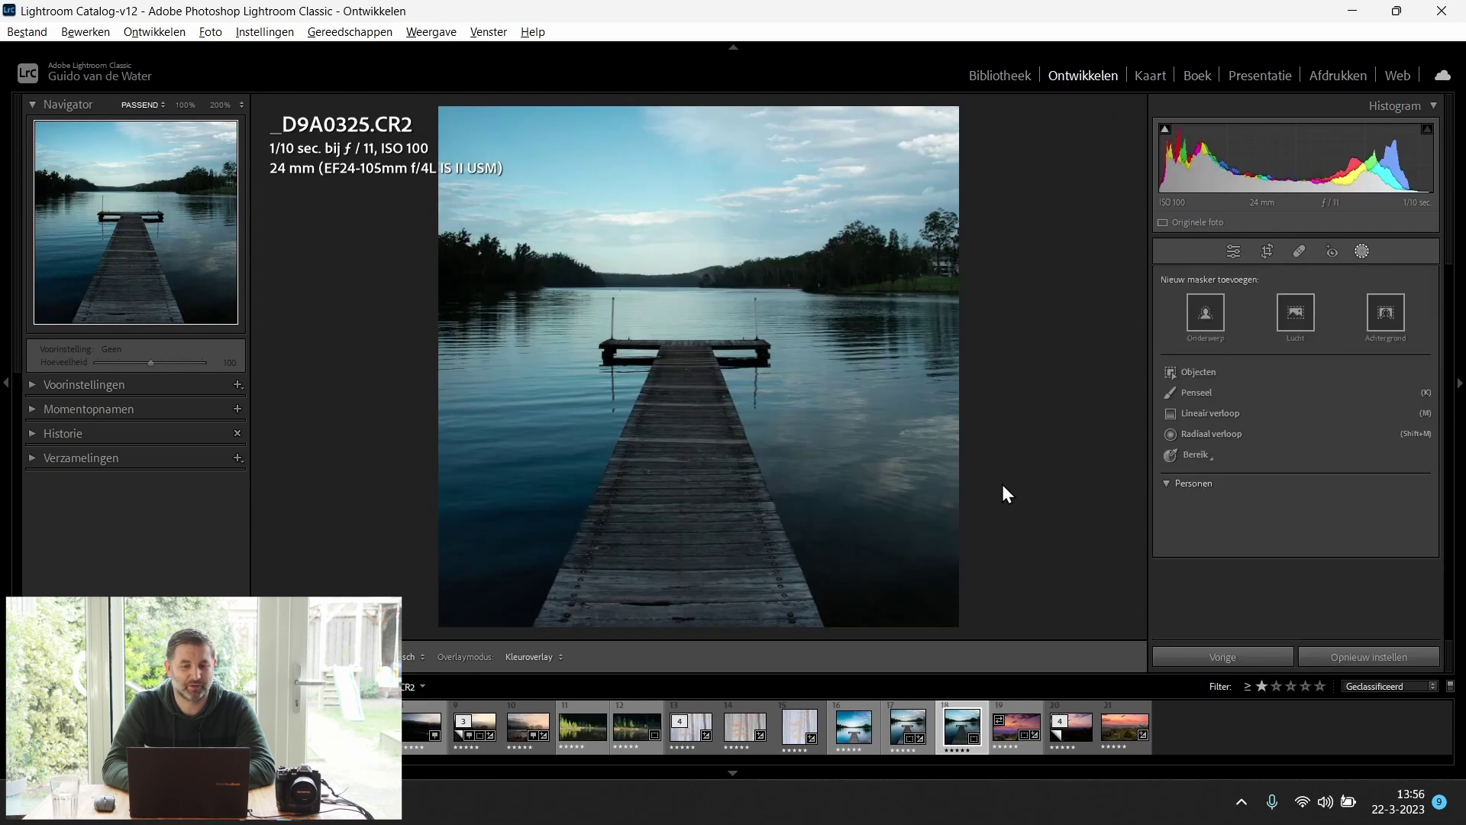
{"action": "key", "text": "Left"}
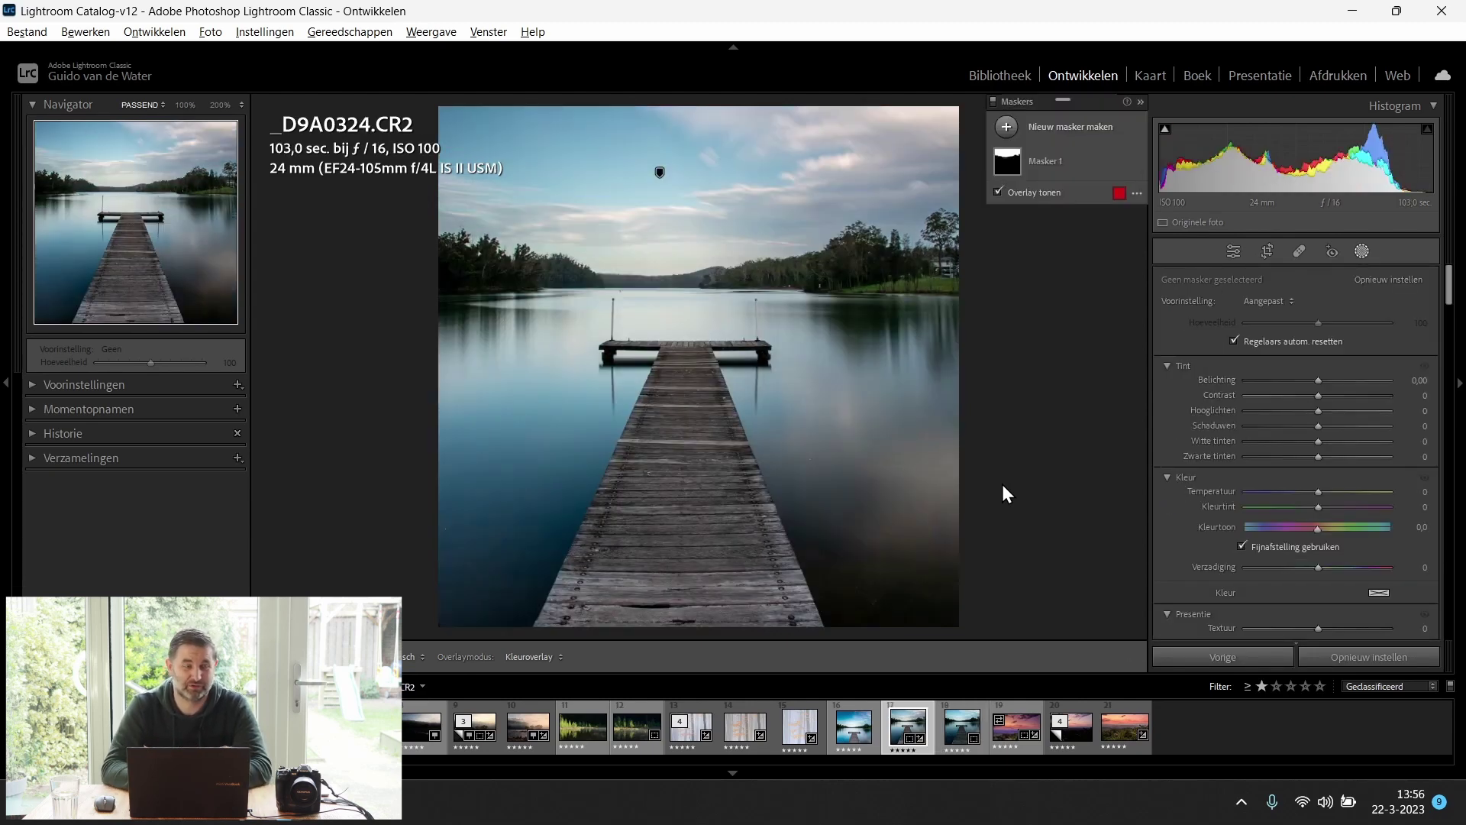
{"action": "key", "text": "Left"}
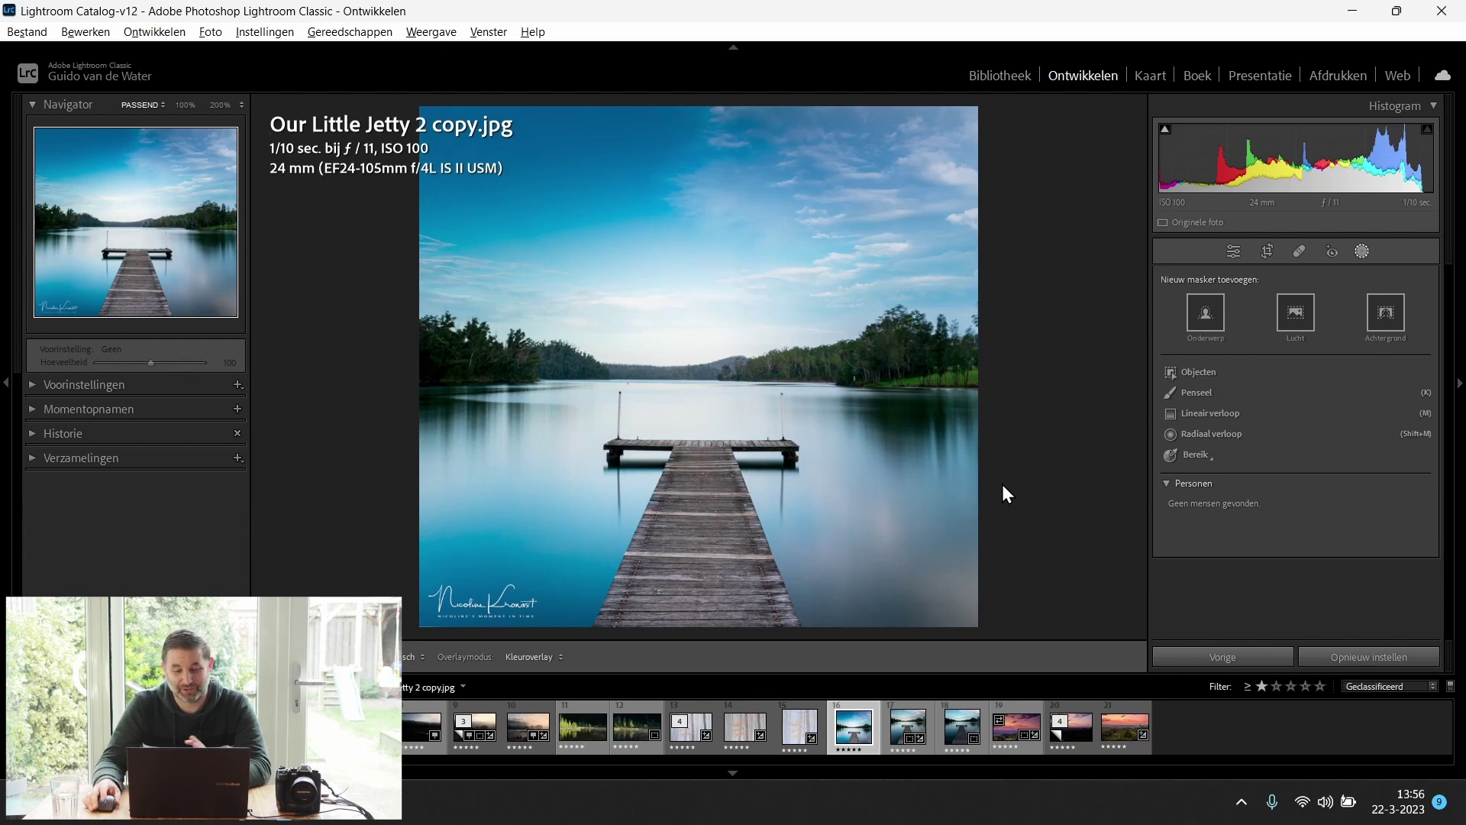
{"action": "left_click", "coordinate": [1265, 252]}
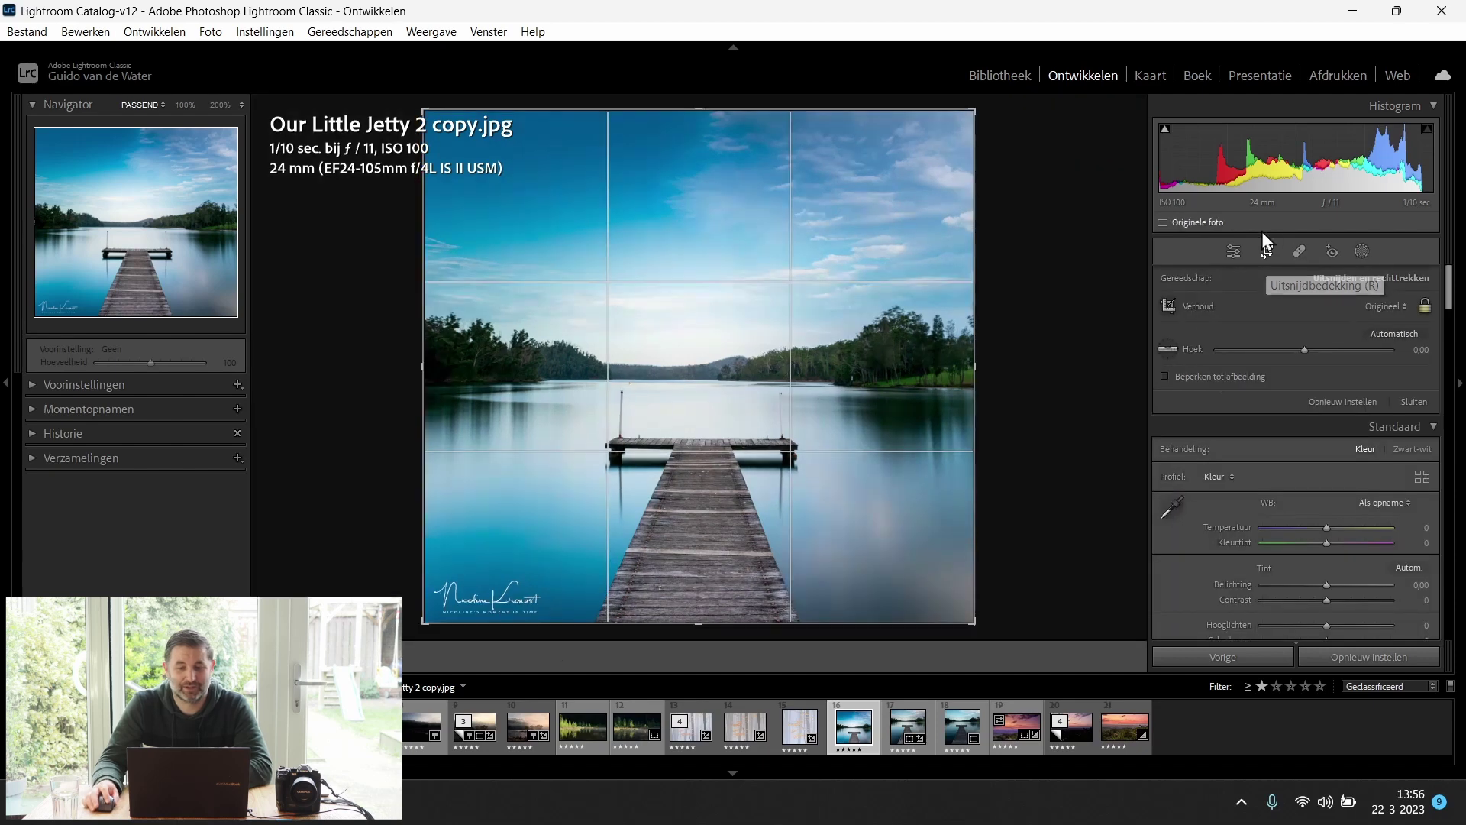
Crop the jetty photo to a 2 x 3 / 4 x 6 ratio, reposition the frame, and apply it.
{"action": "left_click", "coordinate": [1391, 306]}
{"action": "left_click", "coordinate": [1283, 473]}
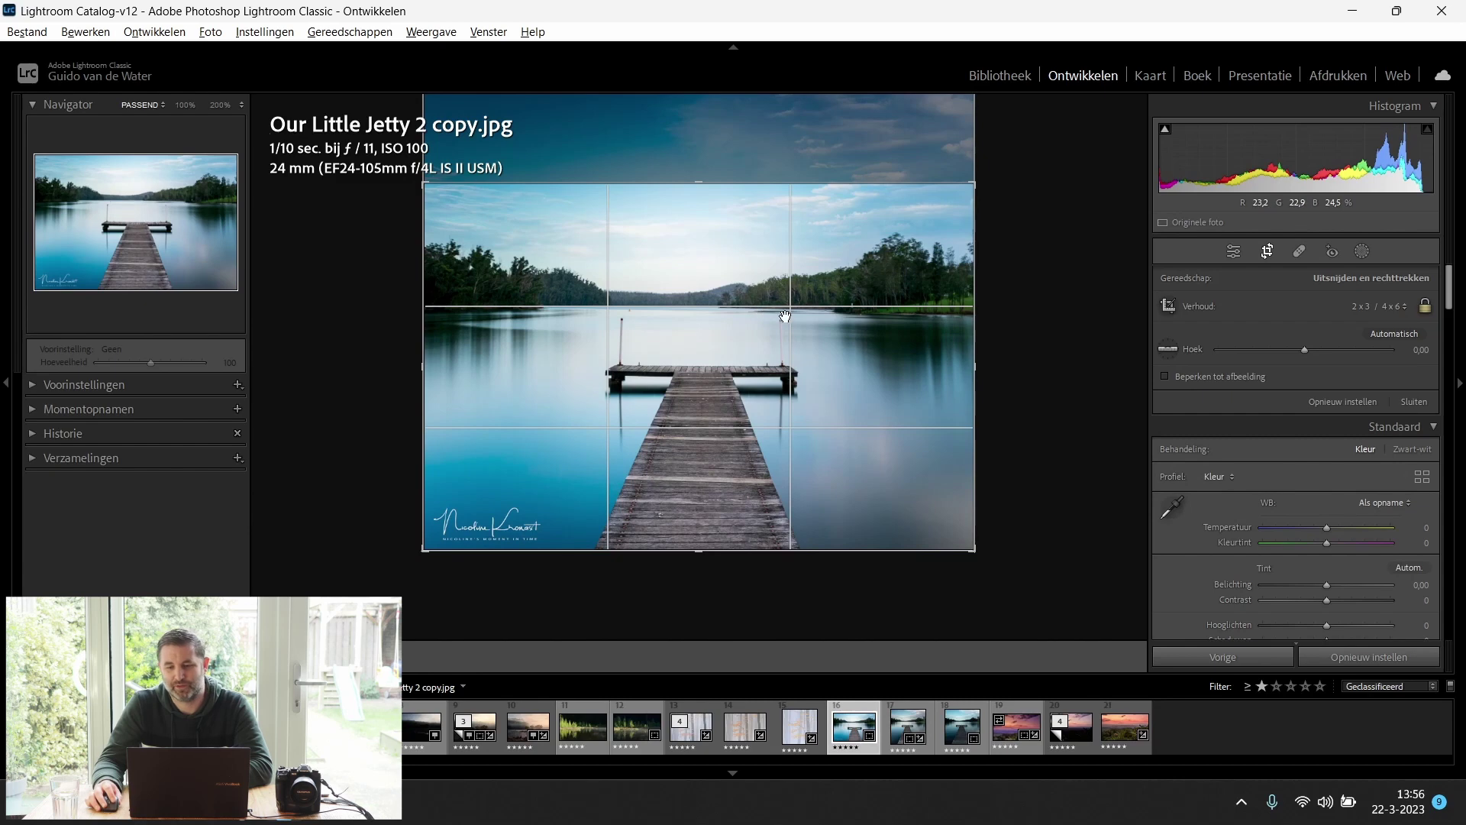
{"action": "left_click_drag", "start_coordinate": [797, 375], "coordinate": [817, 286]}
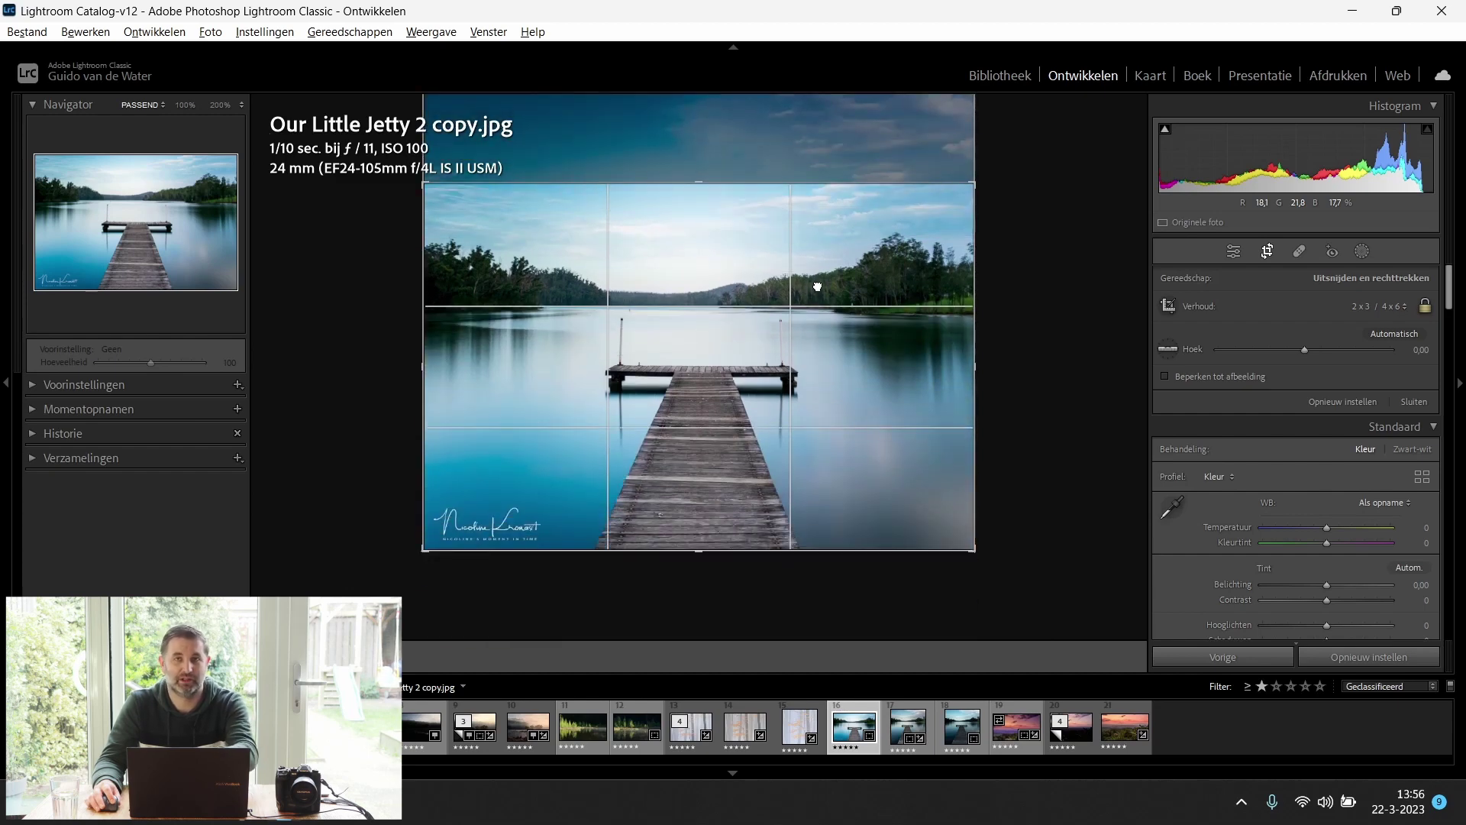
{"action": "key", "text": "Return"}
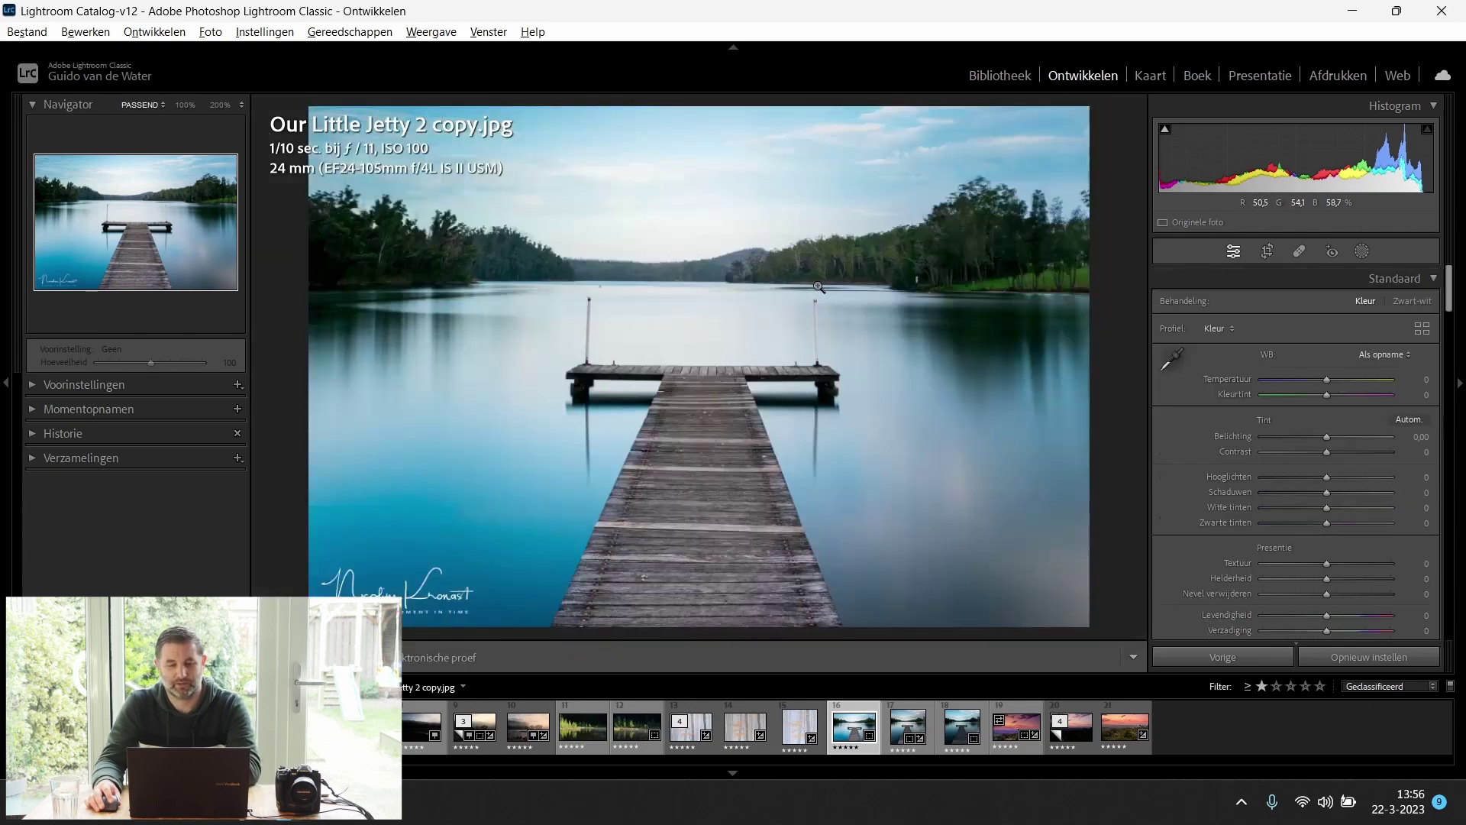
{"action": "left_click", "coordinate": [1266, 251]}
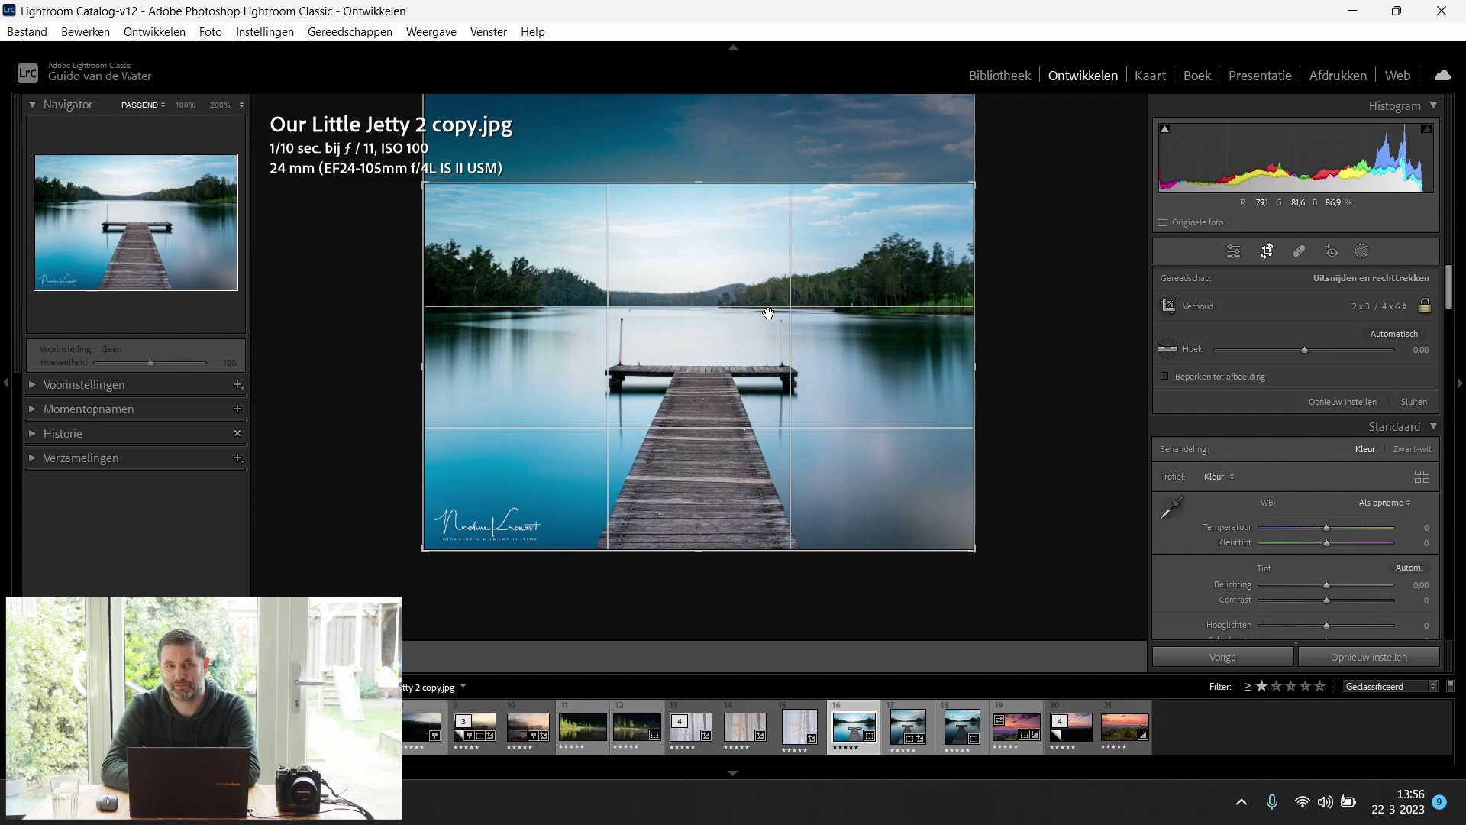
{"action": "key", "text": "Return"}
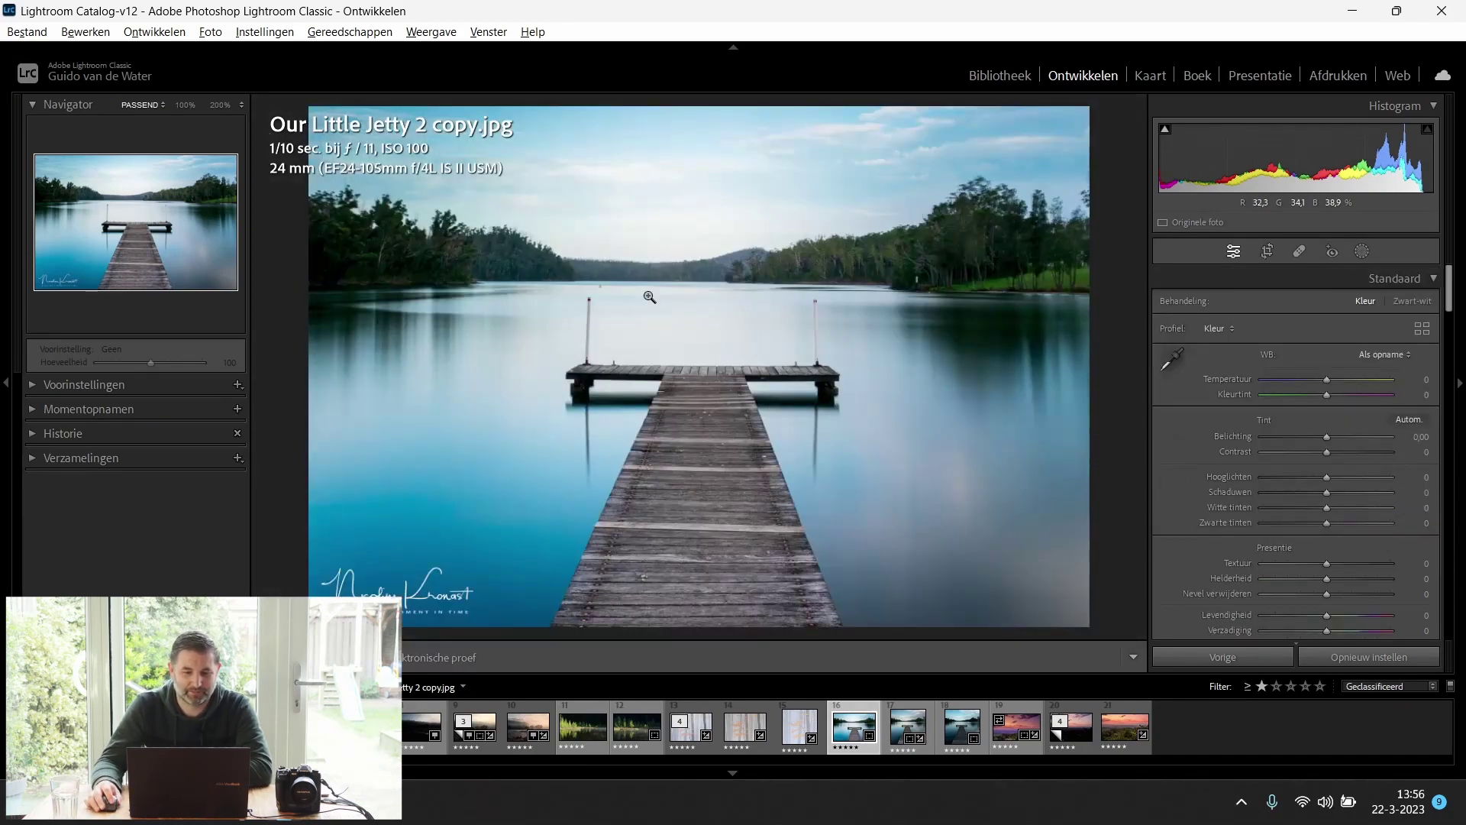
Zoom to 100% and heal a speck in the water with Spot Removal.
{"action": "left_click", "coordinate": [605, 288]}
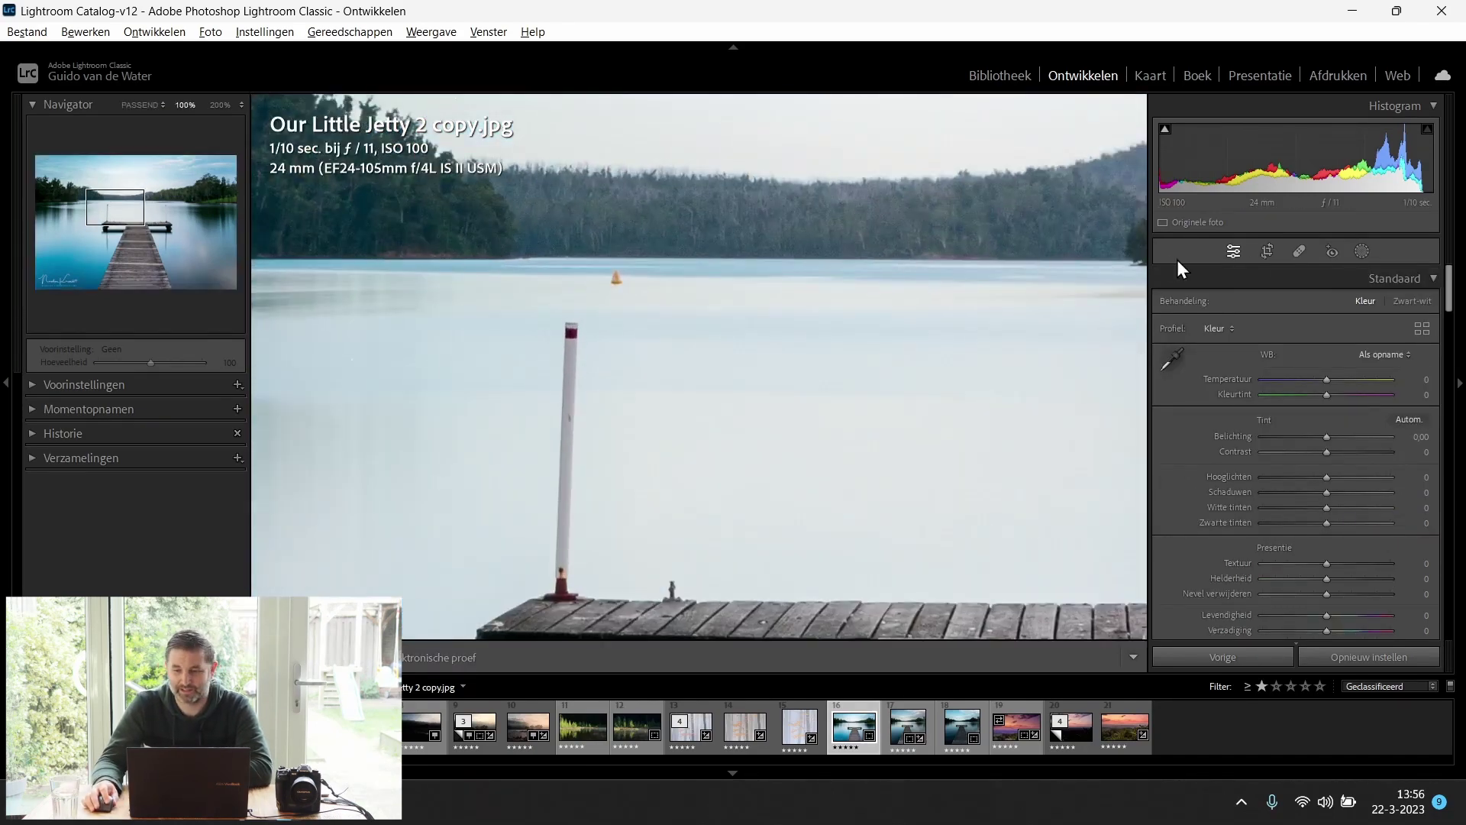
{"action": "left_click", "coordinate": [1362, 252]}
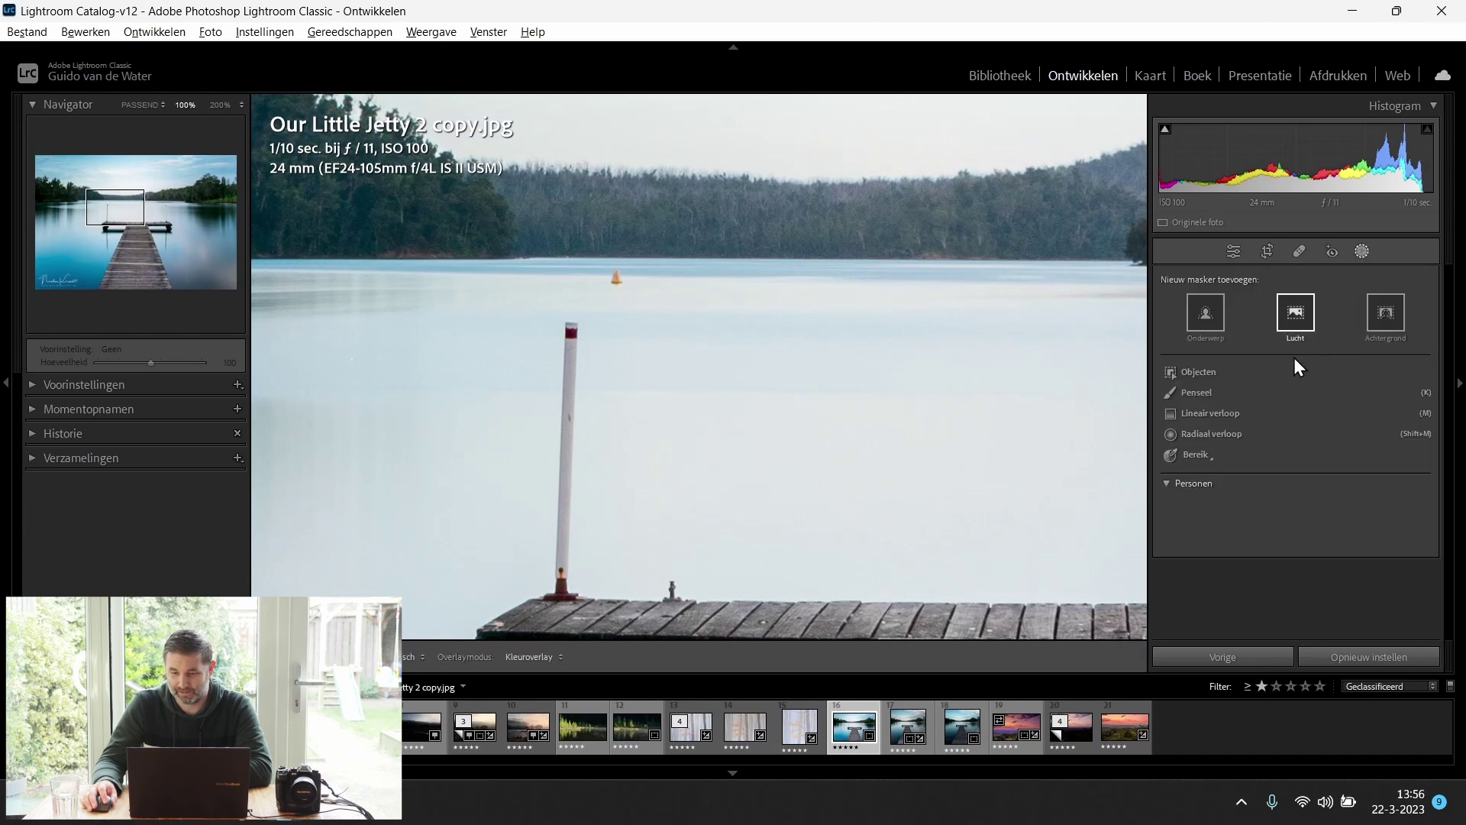
{"action": "left_click", "coordinate": [1299, 252]}
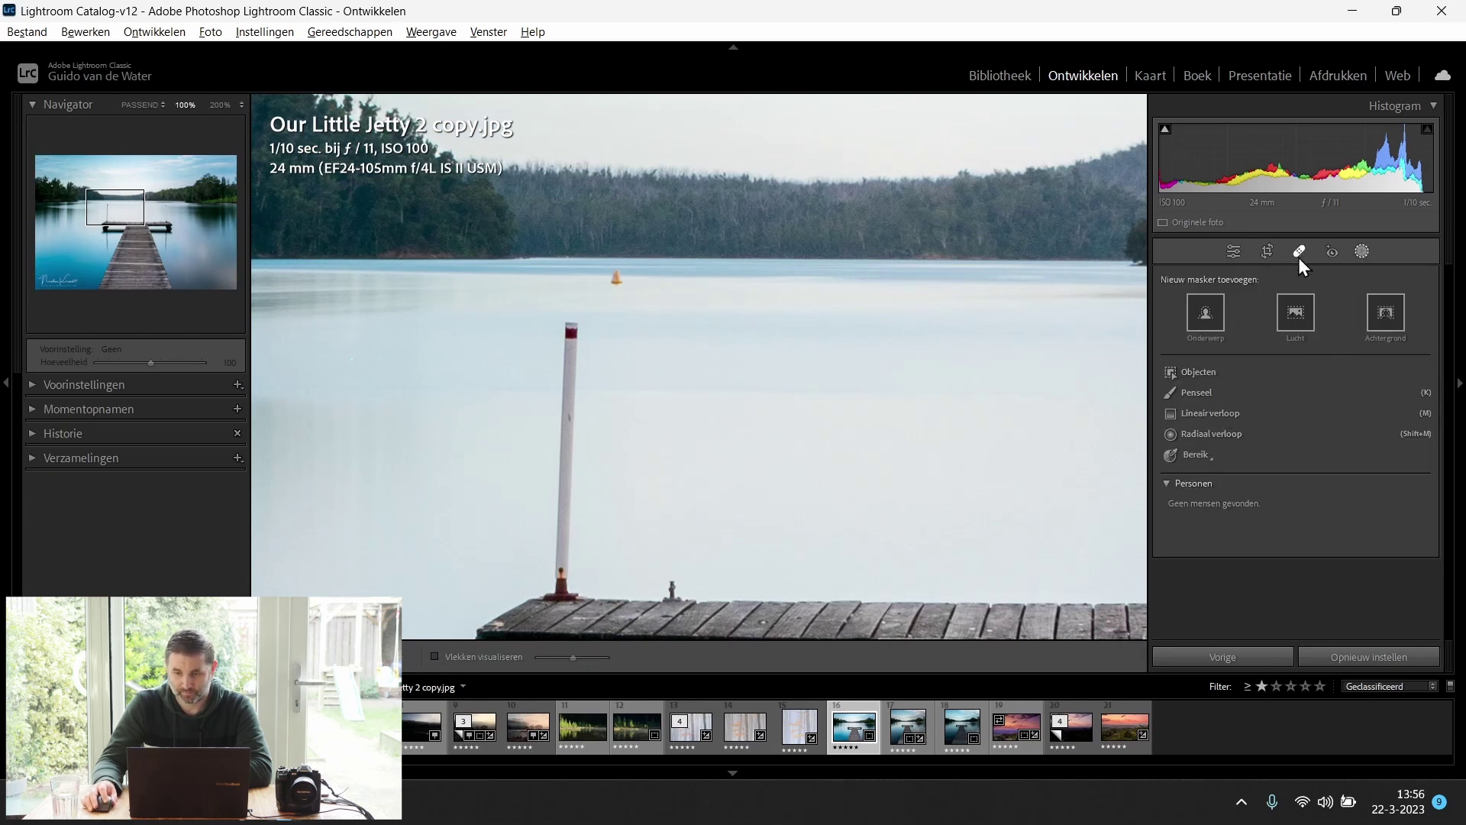
{"action": "scroll", "coordinate": [615, 287], "scroll_direction": "down", "scroll_amount": 5}
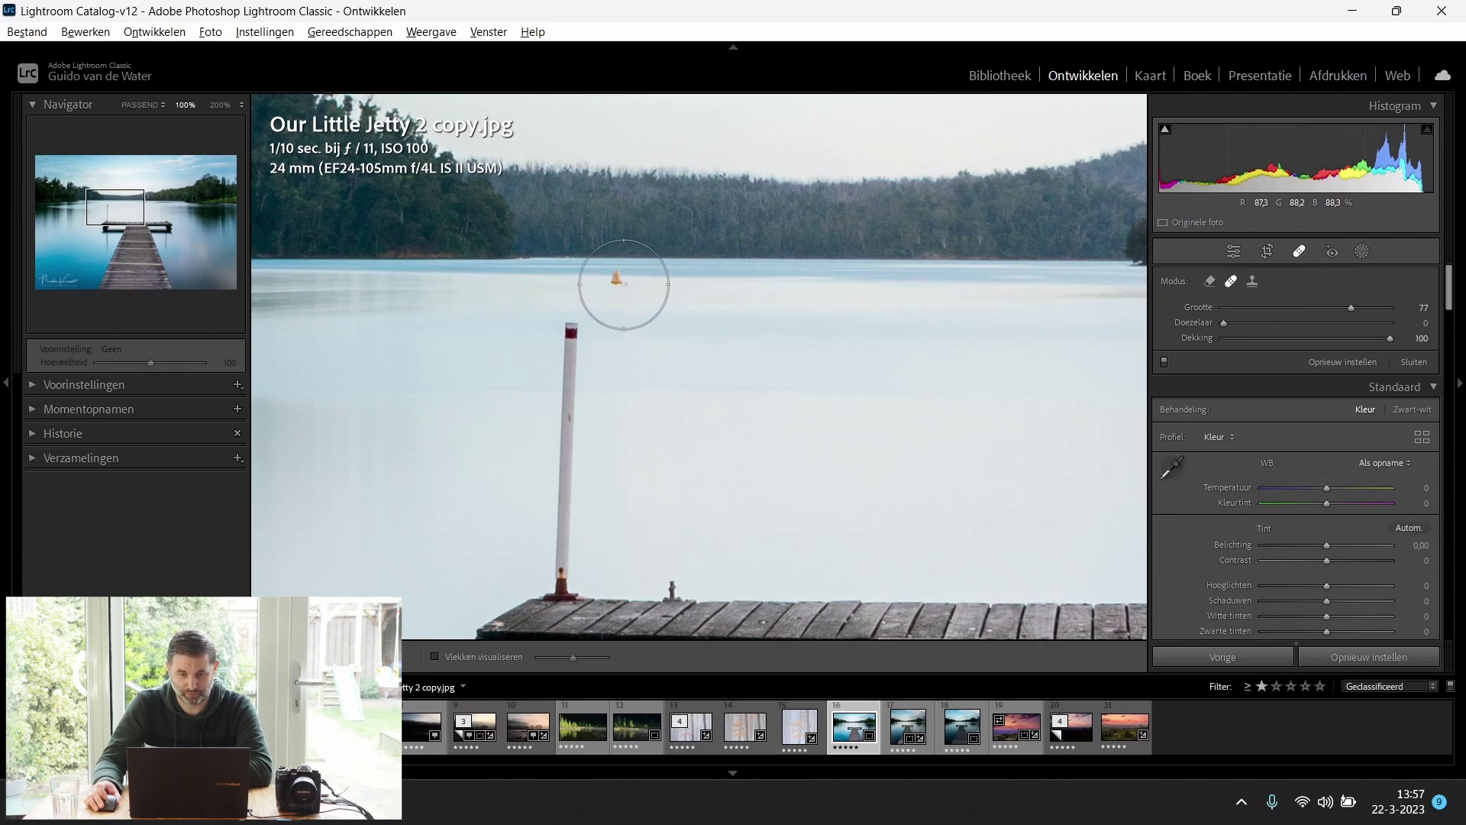
{"action": "scroll", "coordinate": [610, 284], "scroll_direction": "down", "scroll_amount": 3}
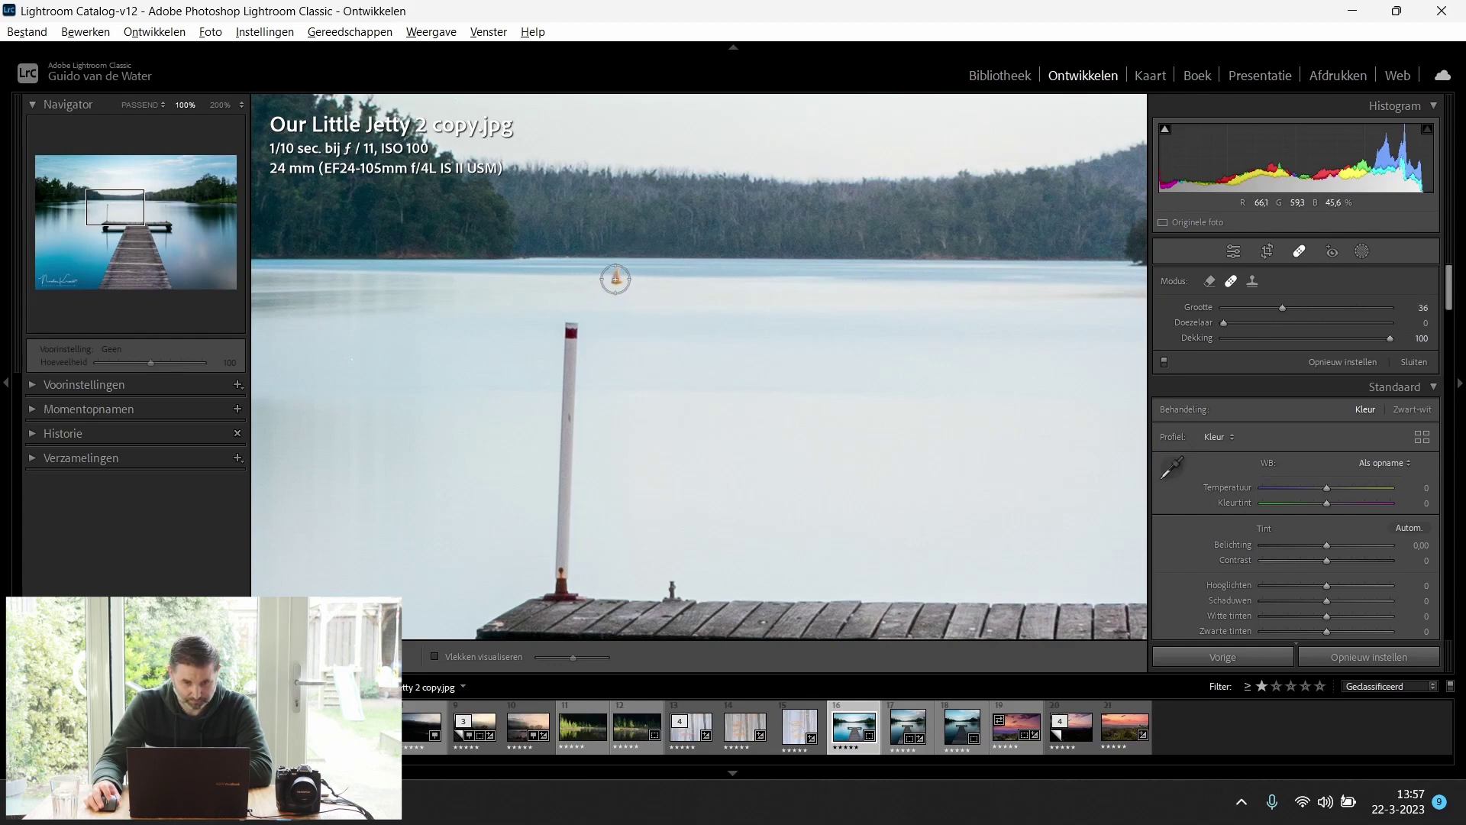
{"action": "left_click", "coordinate": [614, 279]}
{"action": "key", "text": "Escape"}
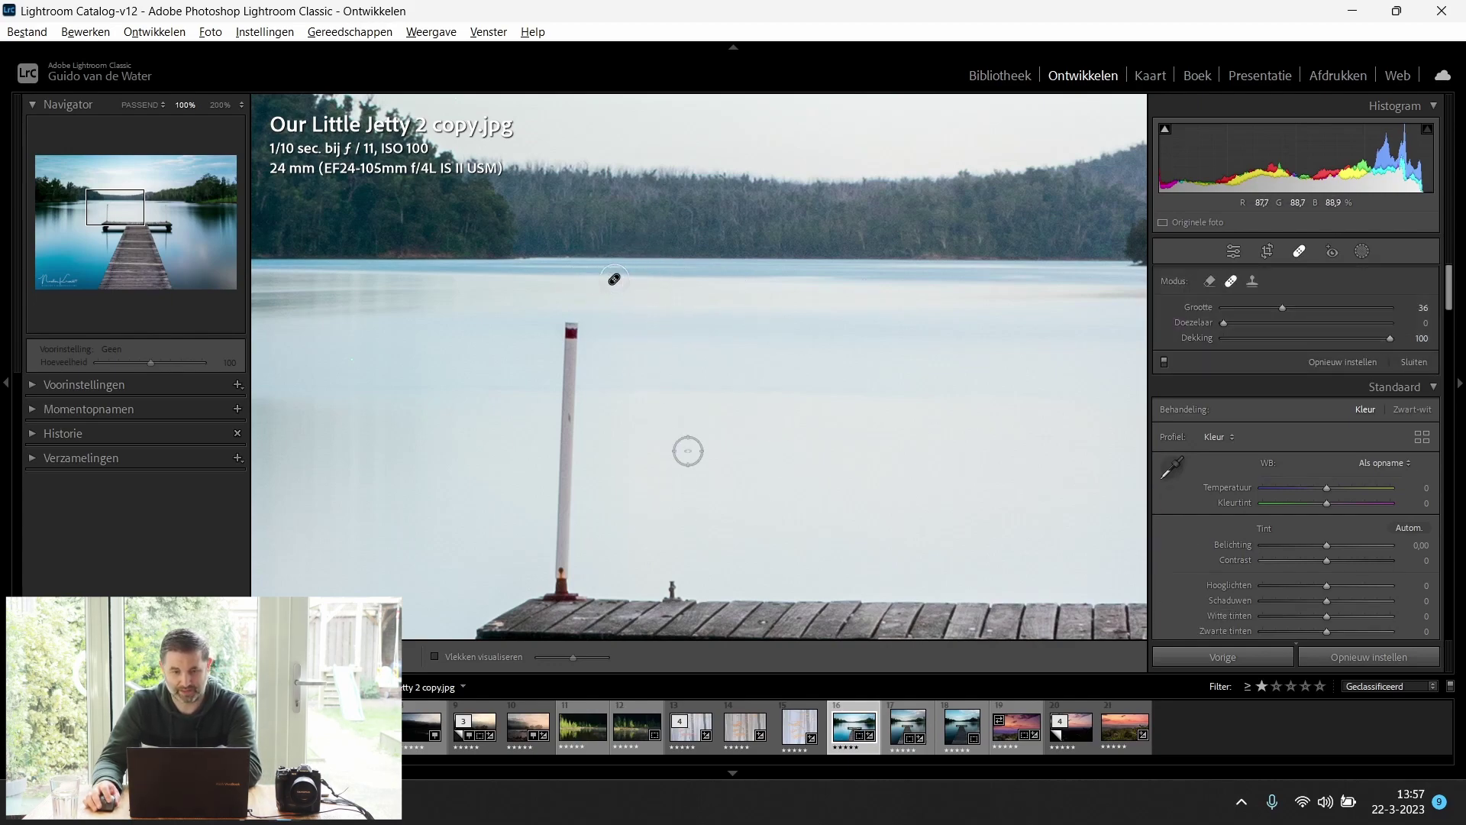
Pan to the right shoreline and heal a blemish there plus a spot in the trees above.
{"action": "left_click_drag", "start_coordinate": [130, 210], "coordinate": [193, 208]}
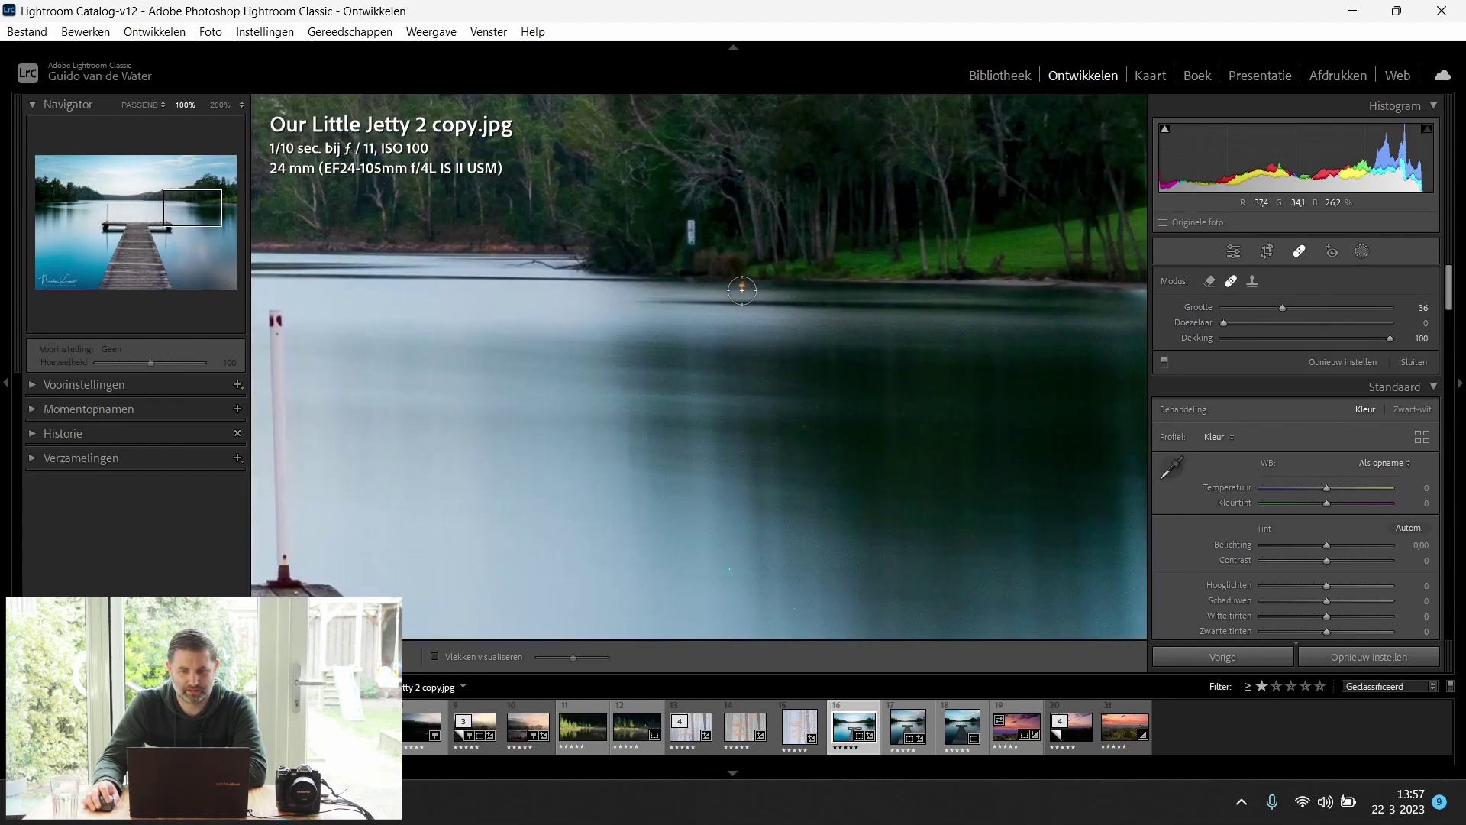
{"action": "left_click", "coordinate": [707, 290]}
{"action": "key", "text": "Escape"}
{"action": "scroll", "coordinate": [692, 233], "scroll_direction": "up", "scroll_amount": 3}
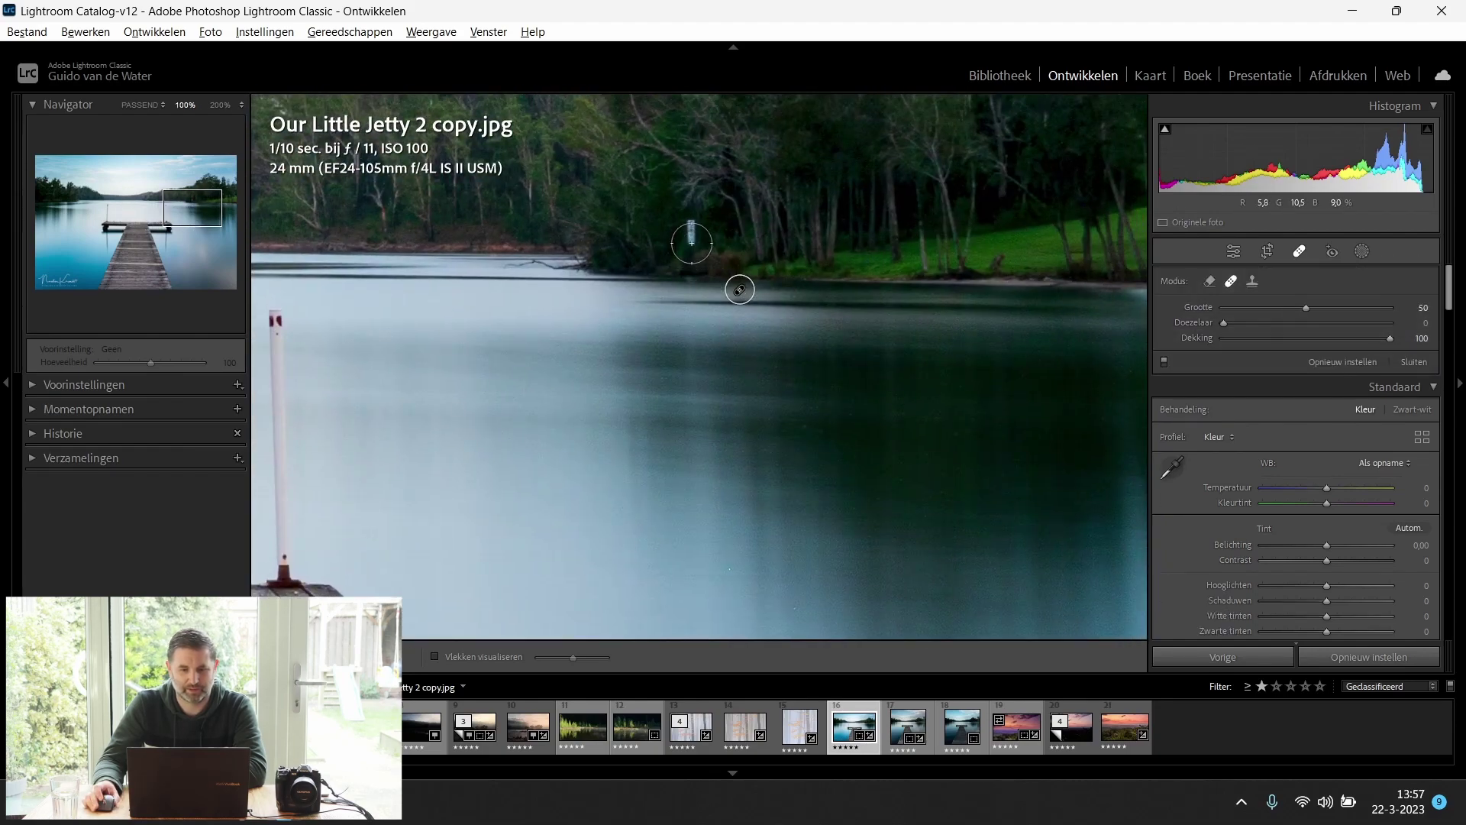
{"action": "left_click", "coordinate": [688, 231]}
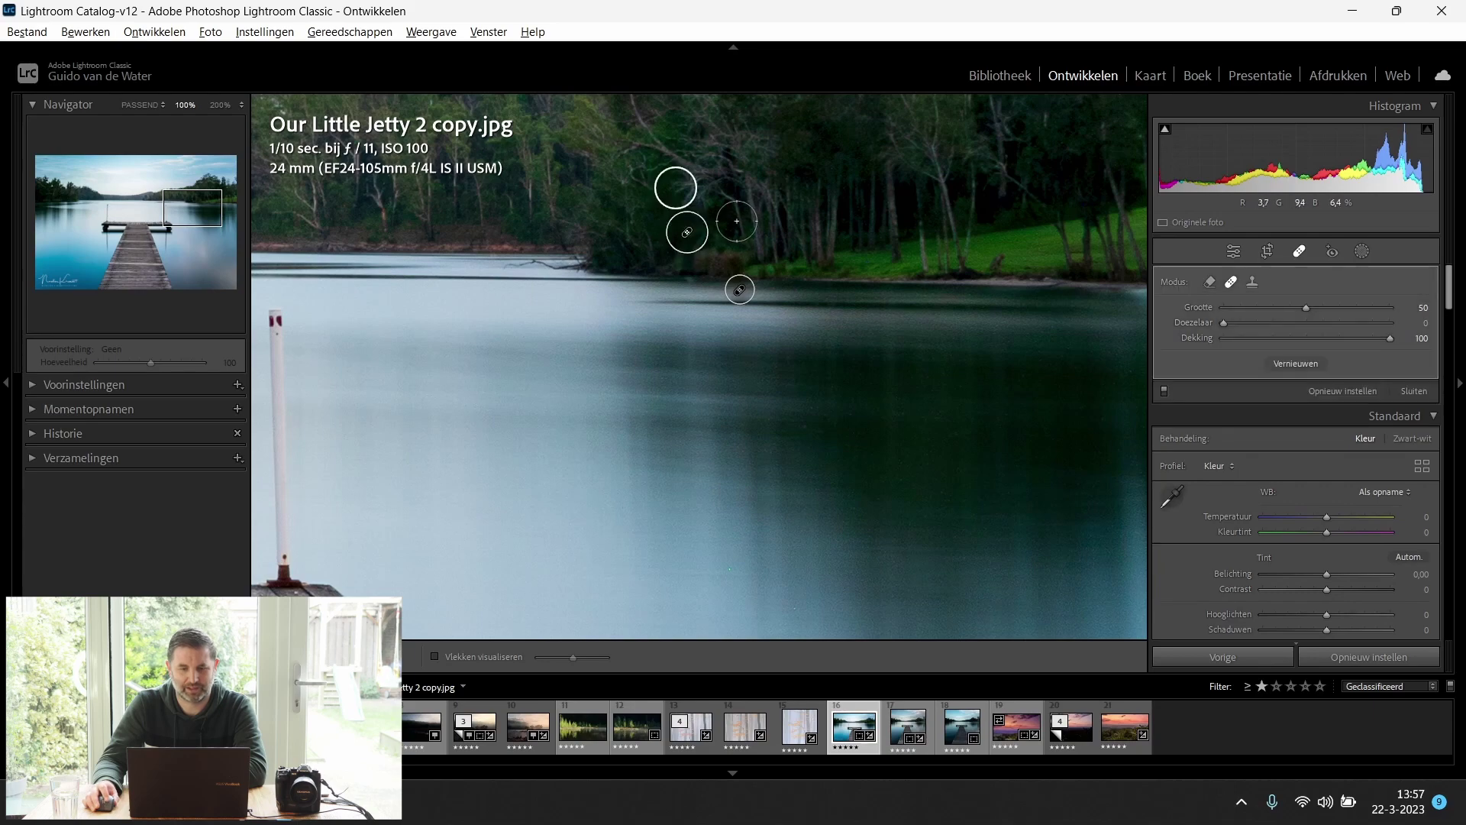
Zoom out to fit the photo and heal a spot near the left jetty post.
{"action": "left_click", "coordinate": [1298, 252]}
{"action": "left_click", "coordinate": [820, 316]}
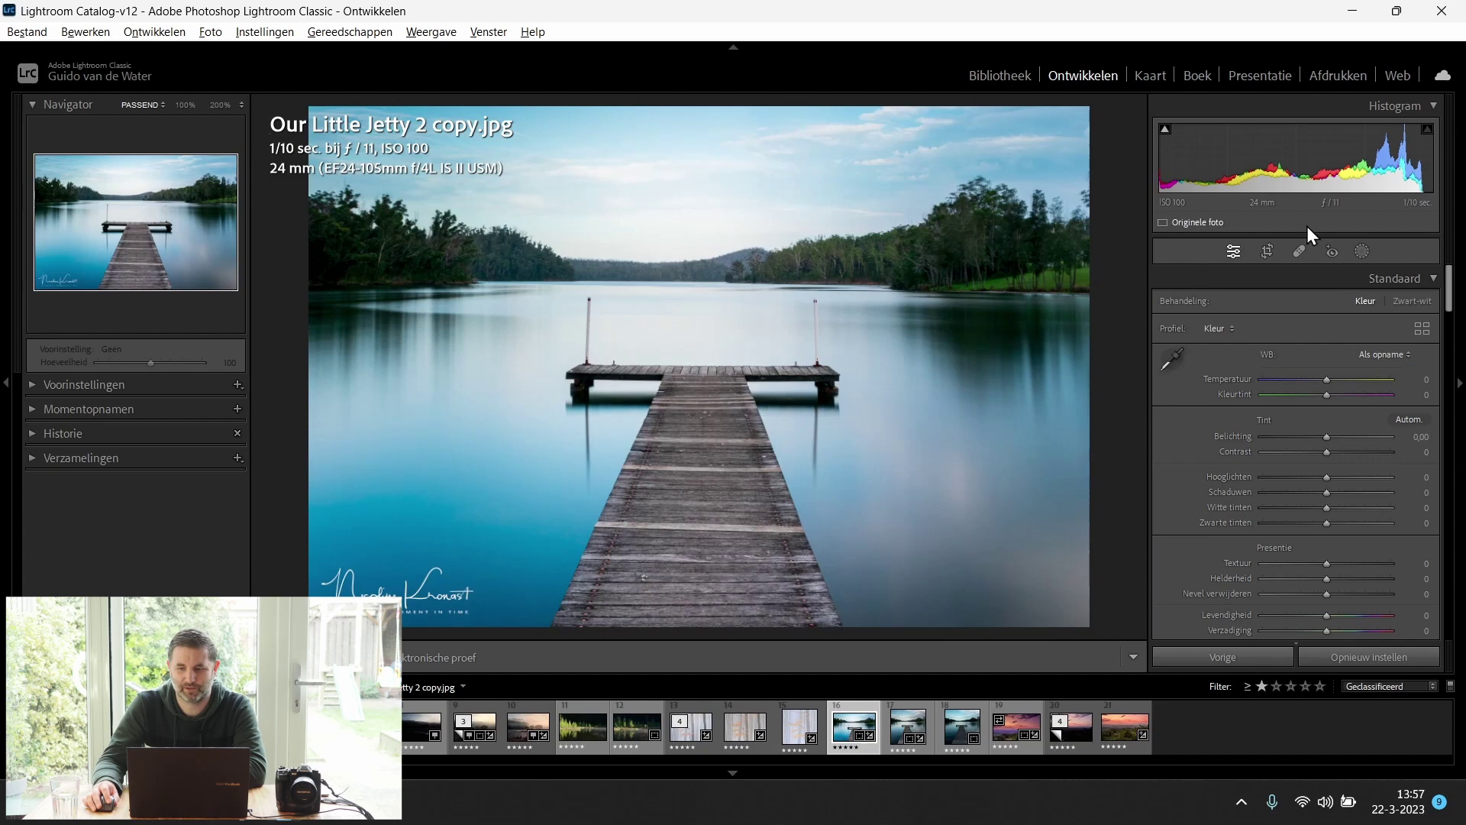
{"action": "left_click", "coordinate": [1301, 252]}
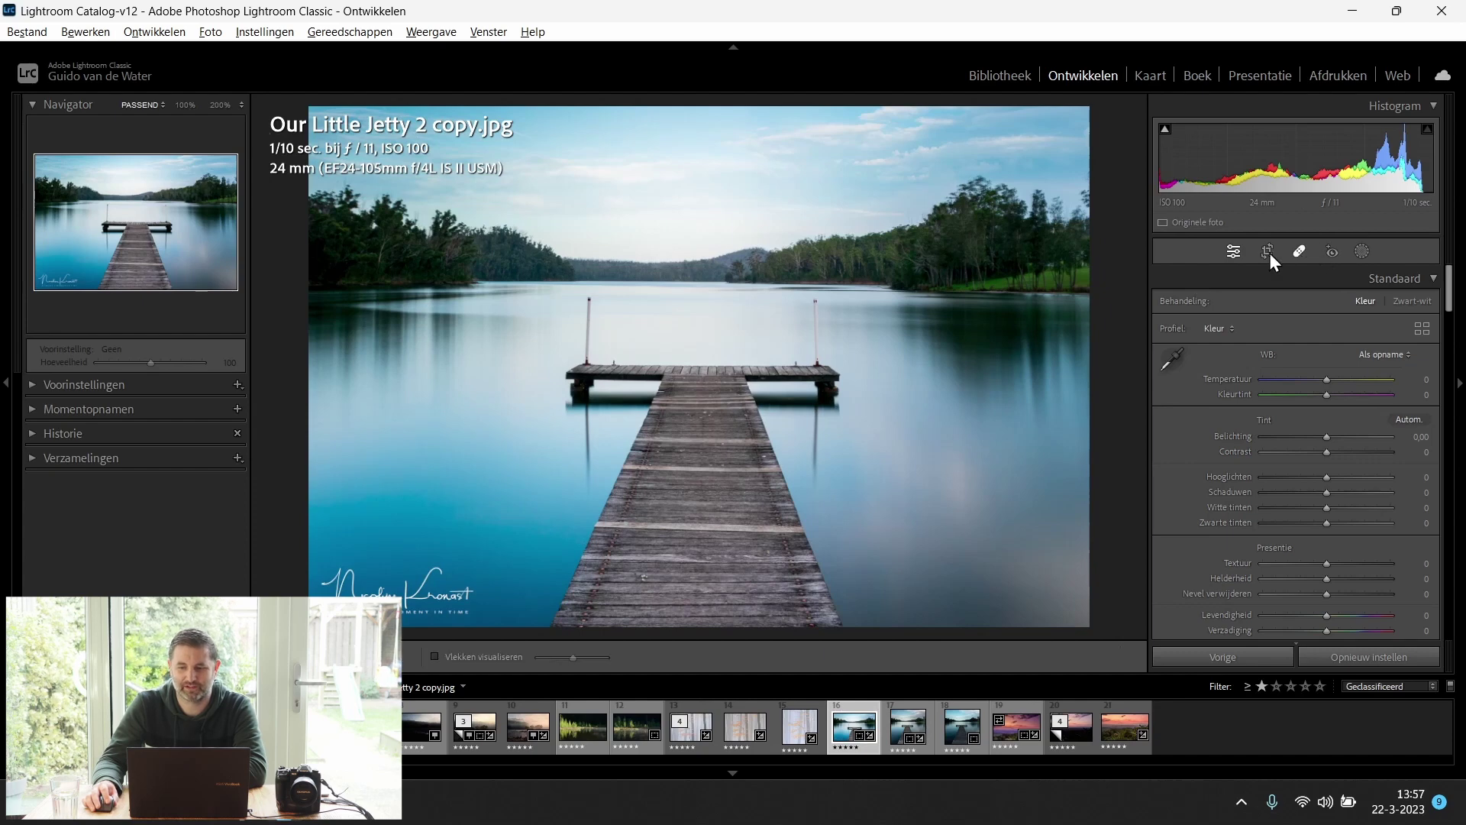
{"action": "left_click", "coordinate": [373, 224]}
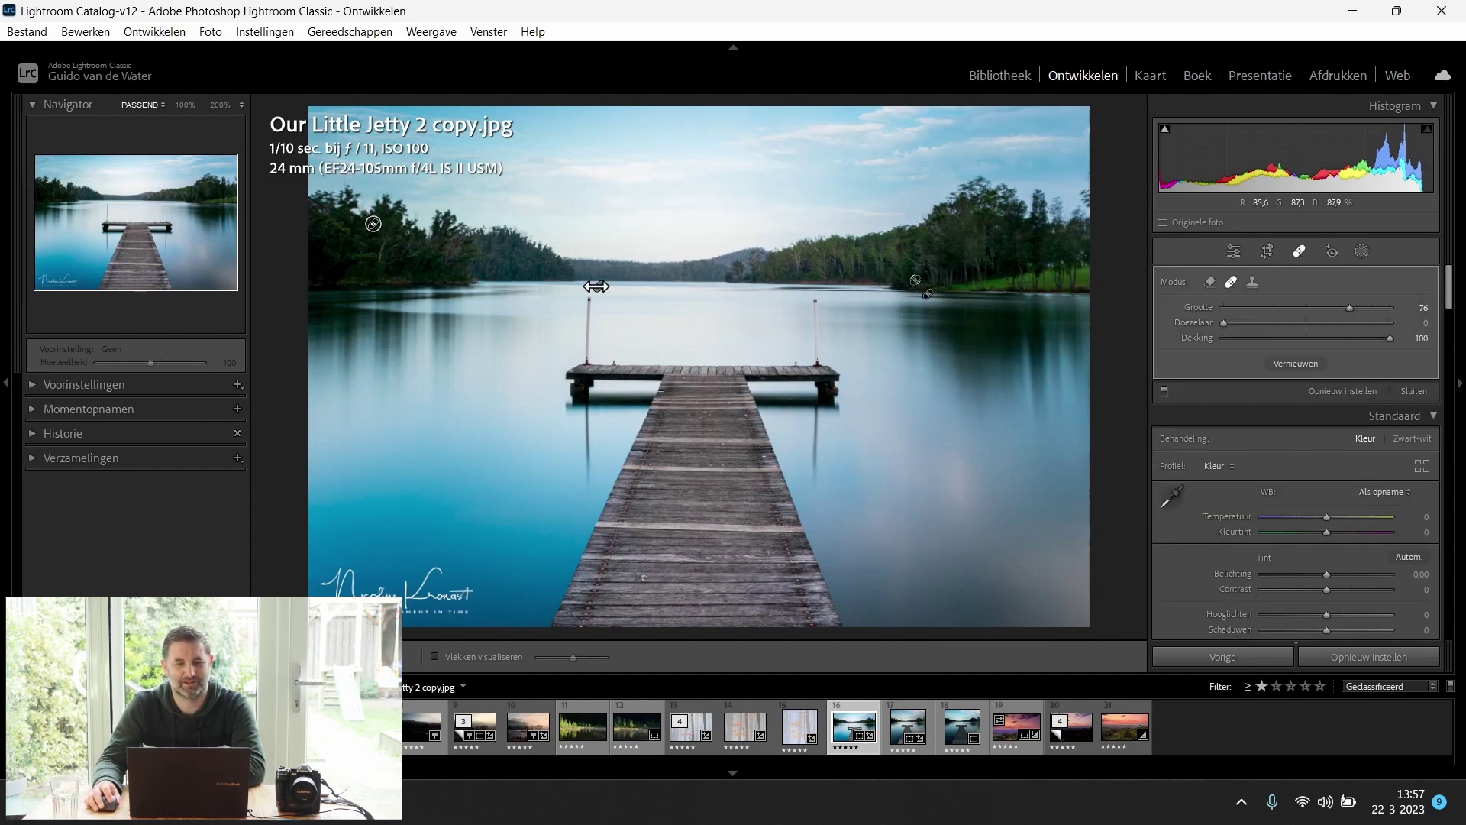
{"action": "left_click", "coordinate": [1297, 252]}
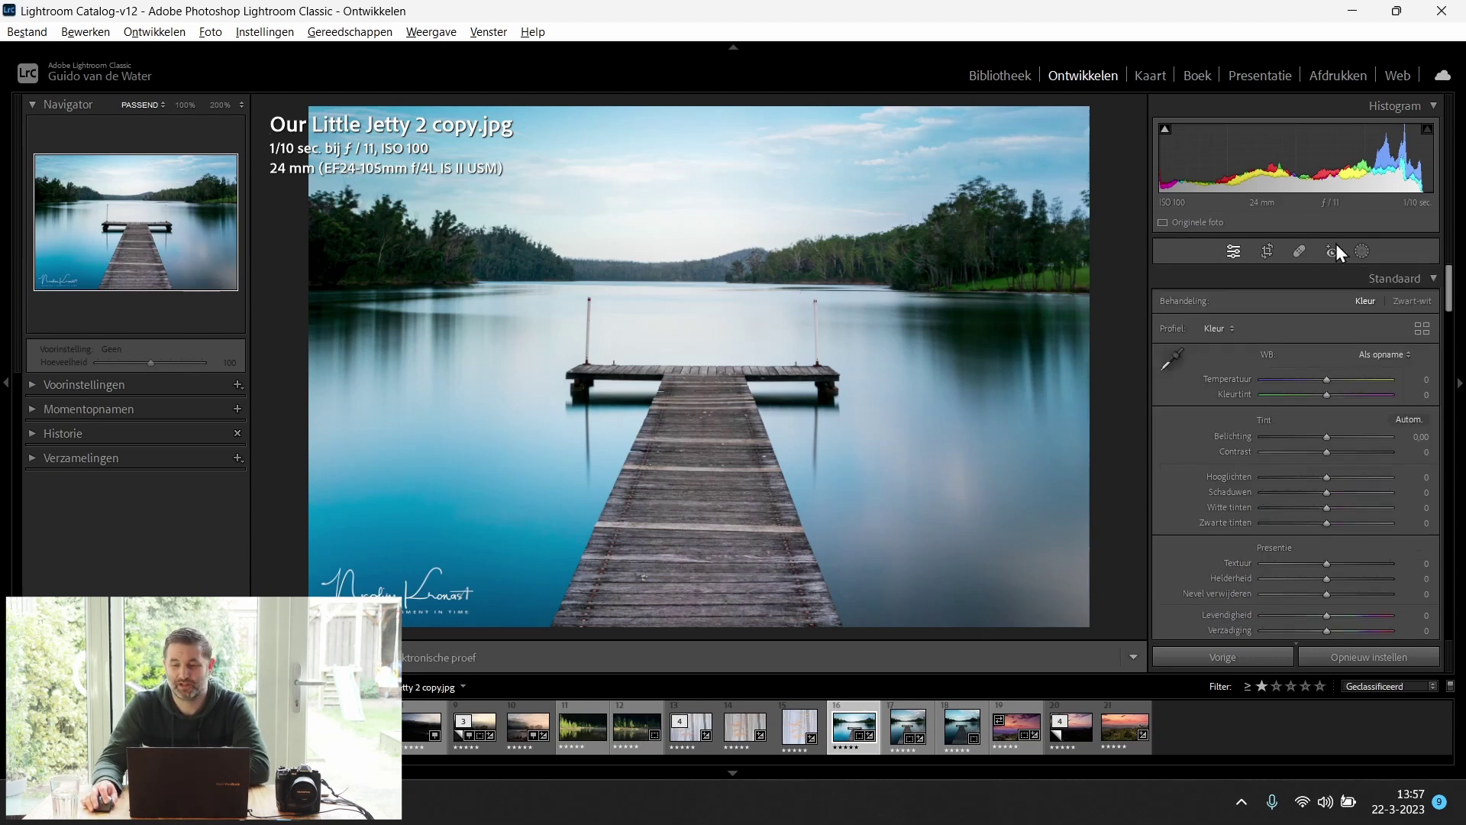
{"action": "left_click", "coordinate": [1362, 253]}
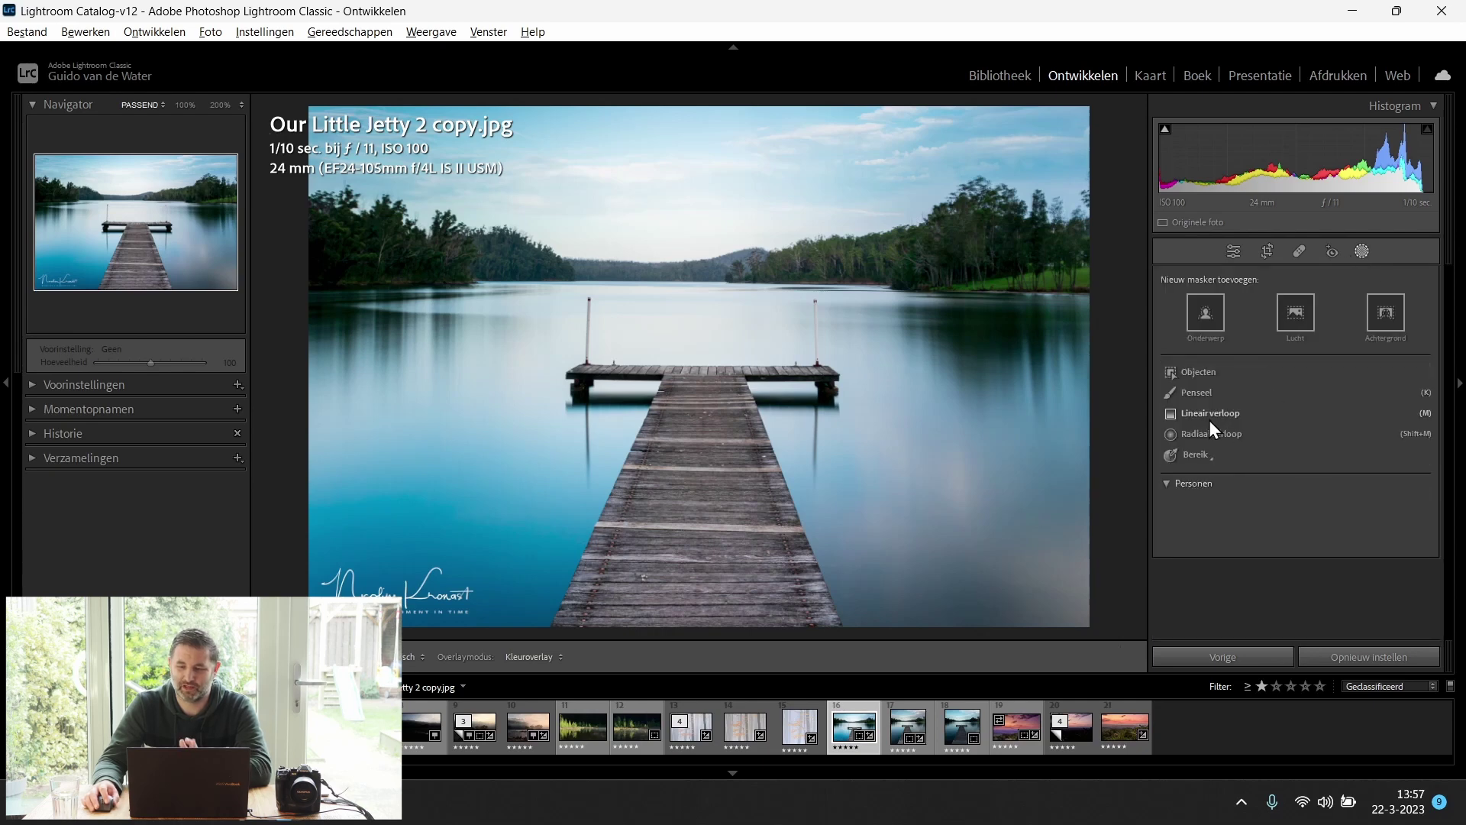
Add a Select Sky mask with Highlights −24 and Exposure 0,19, then close Masking.
{"action": "left_click", "coordinate": [1296, 313]}
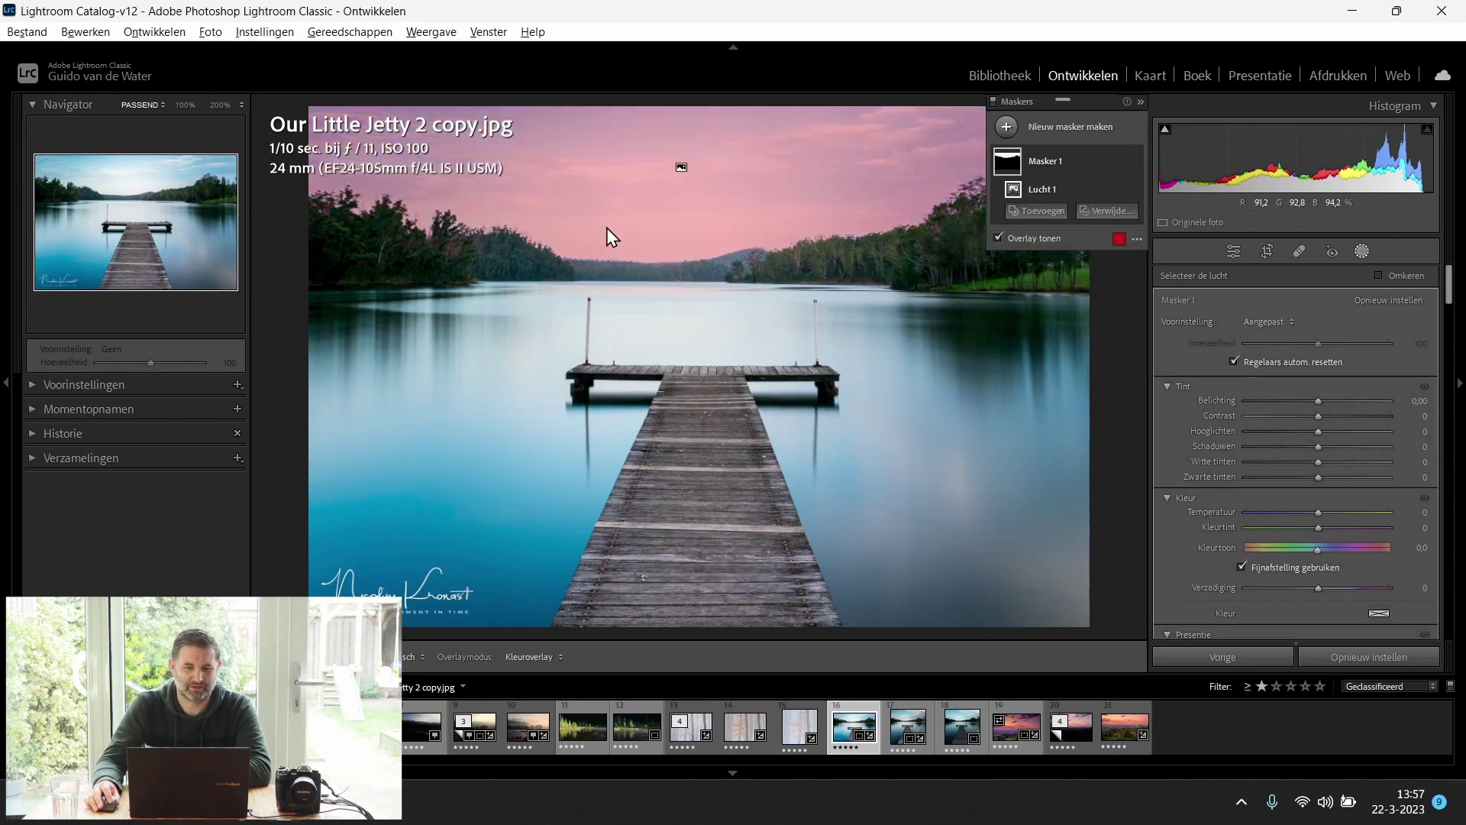
{"action": "mouse_move", "coordinate": [1331, 440]}
{"action": "left_mouse_down"}
{"action": "mouse_move", "coordinate": [1300, 433]}
{"action": "mouse_move", "coordinate": [1300, 461]}
{"action": "mouse_move", "coordinate": [1315, 460]}
{"action": "left_mouse_up"}
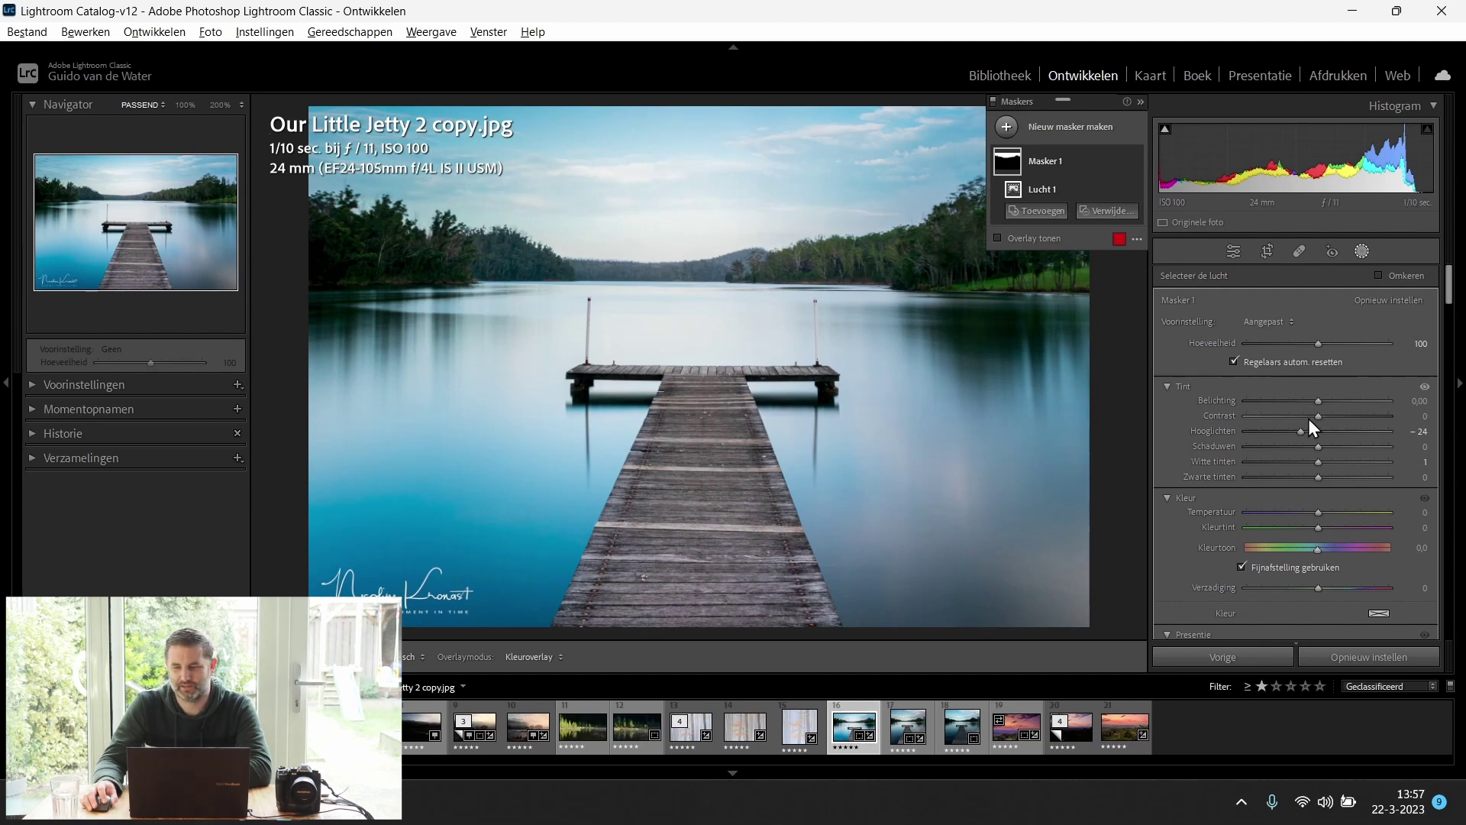
{"action": "left_click_drag", "start_coordinate": [1319, 401], "coordinate": [1322, 400]}
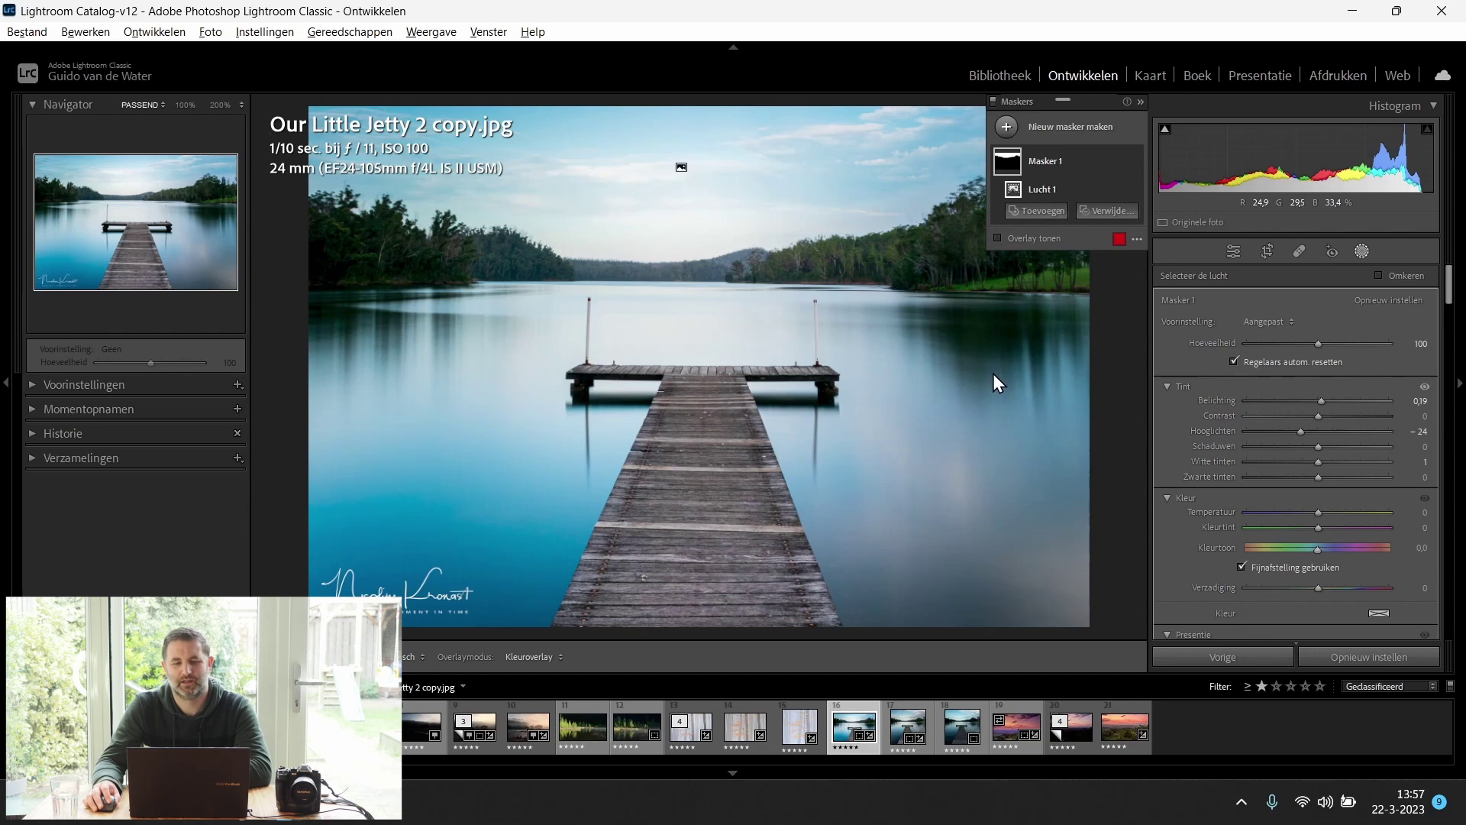
{"action": "left_click", "coordinate": [1362, 251]}
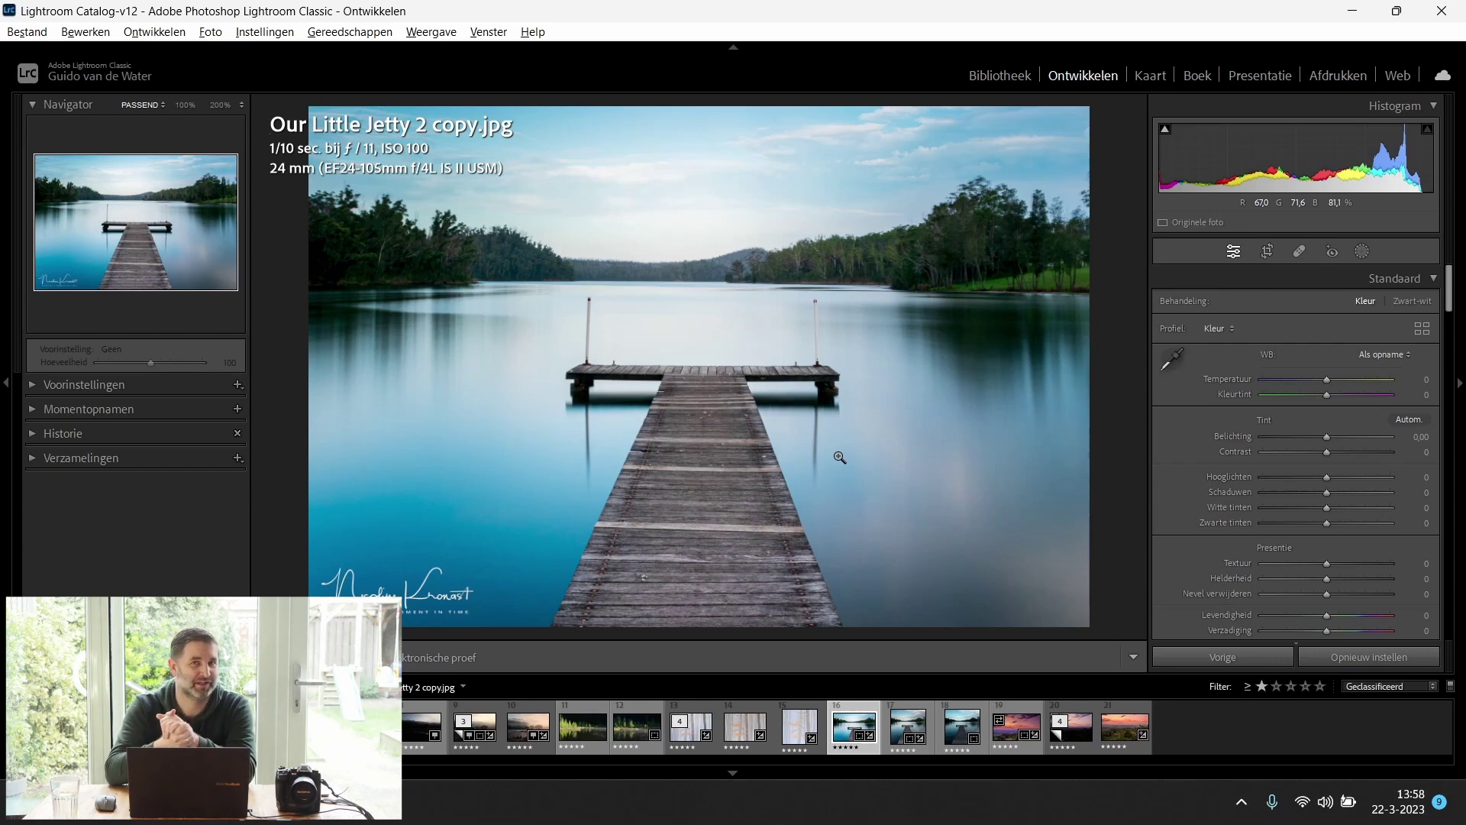
Open Sevilla-1.dng, thumbnail 19 in the filmstrip.
{"action": "left_click", "coordinate": [1016, 744]}
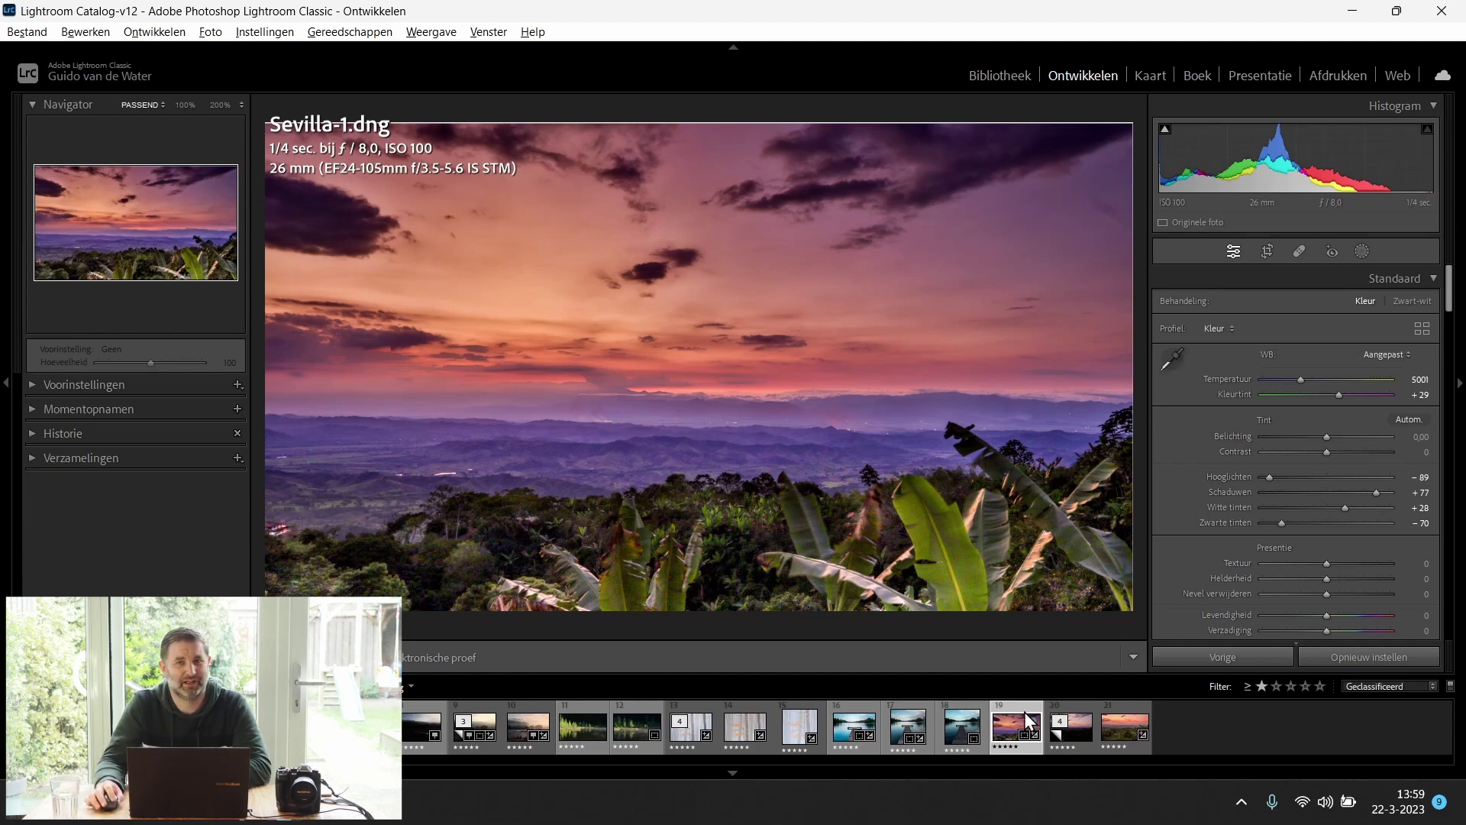
Open the Sevilla-10.dng copy, try a strong exposure boost, and compare it with Sevilla-1.dng.
{"action": "left_click", "coordinate": [1060, 725]}
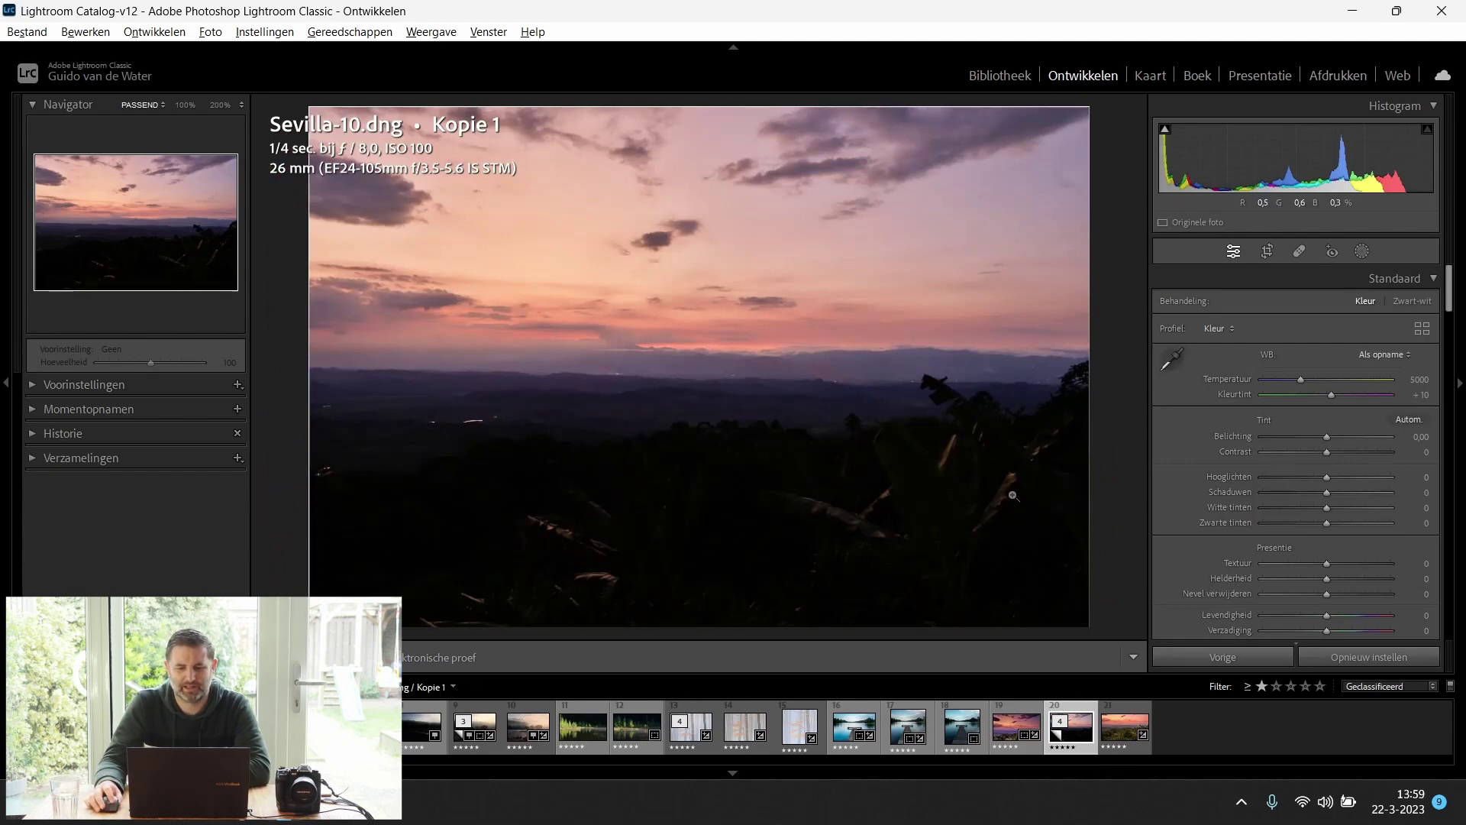
{"action": "key", "text": "Left"}
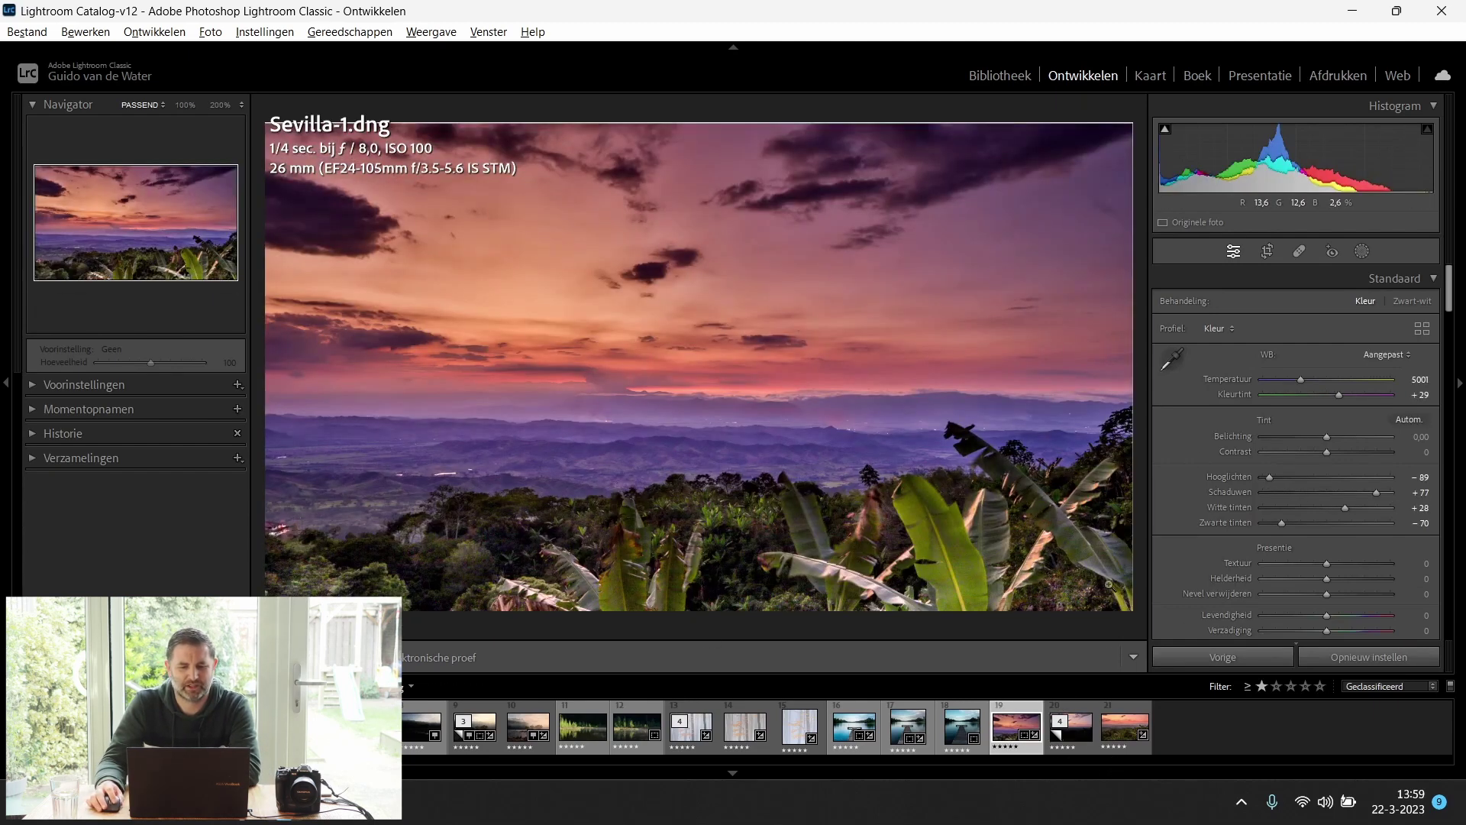
{"action": "key", "text": "Right"}
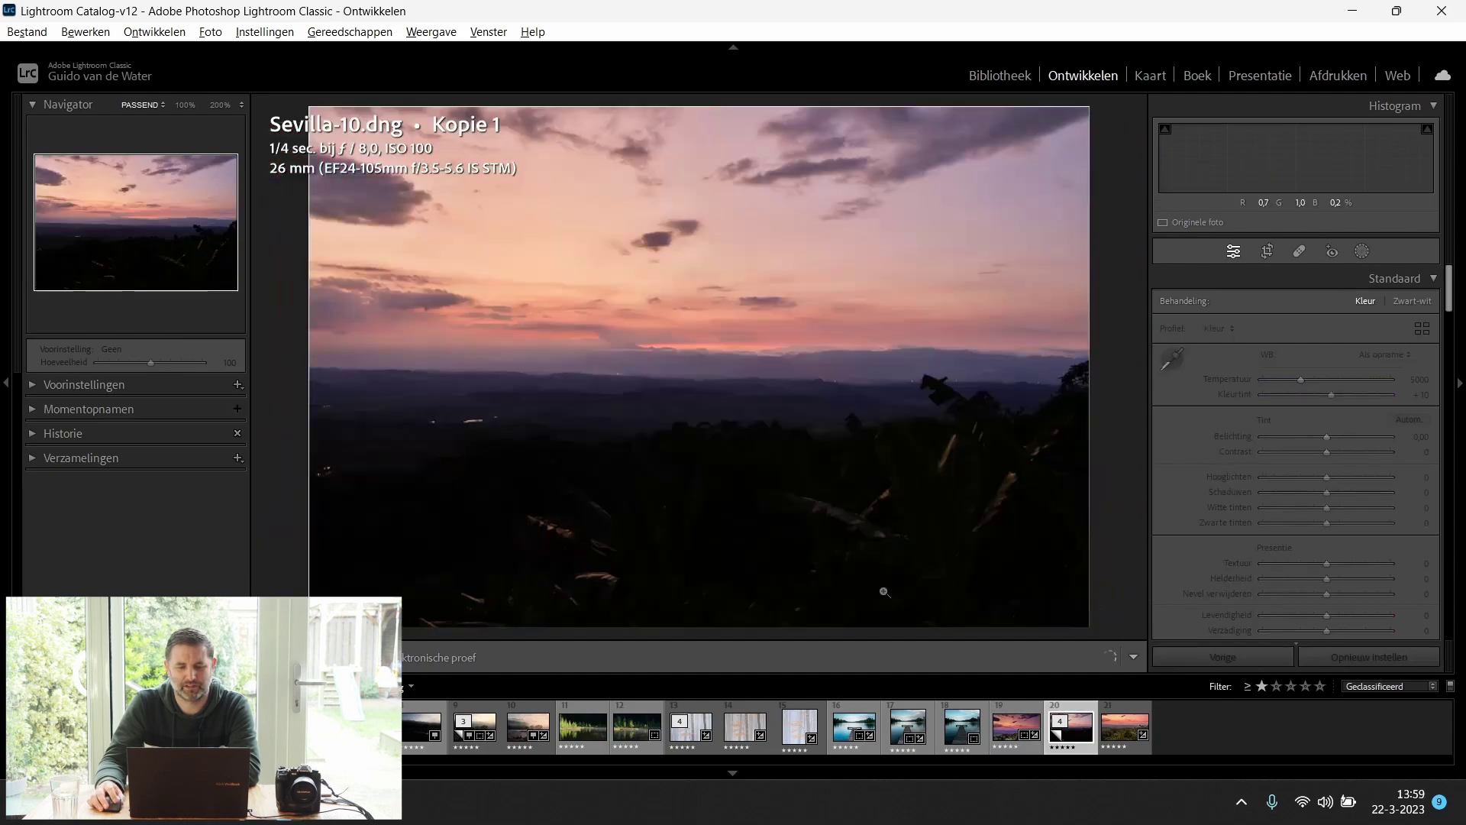
{"action": "left_click_drag", "start_coordinate": [1326, 437], "coordinate": [1352, 436]}
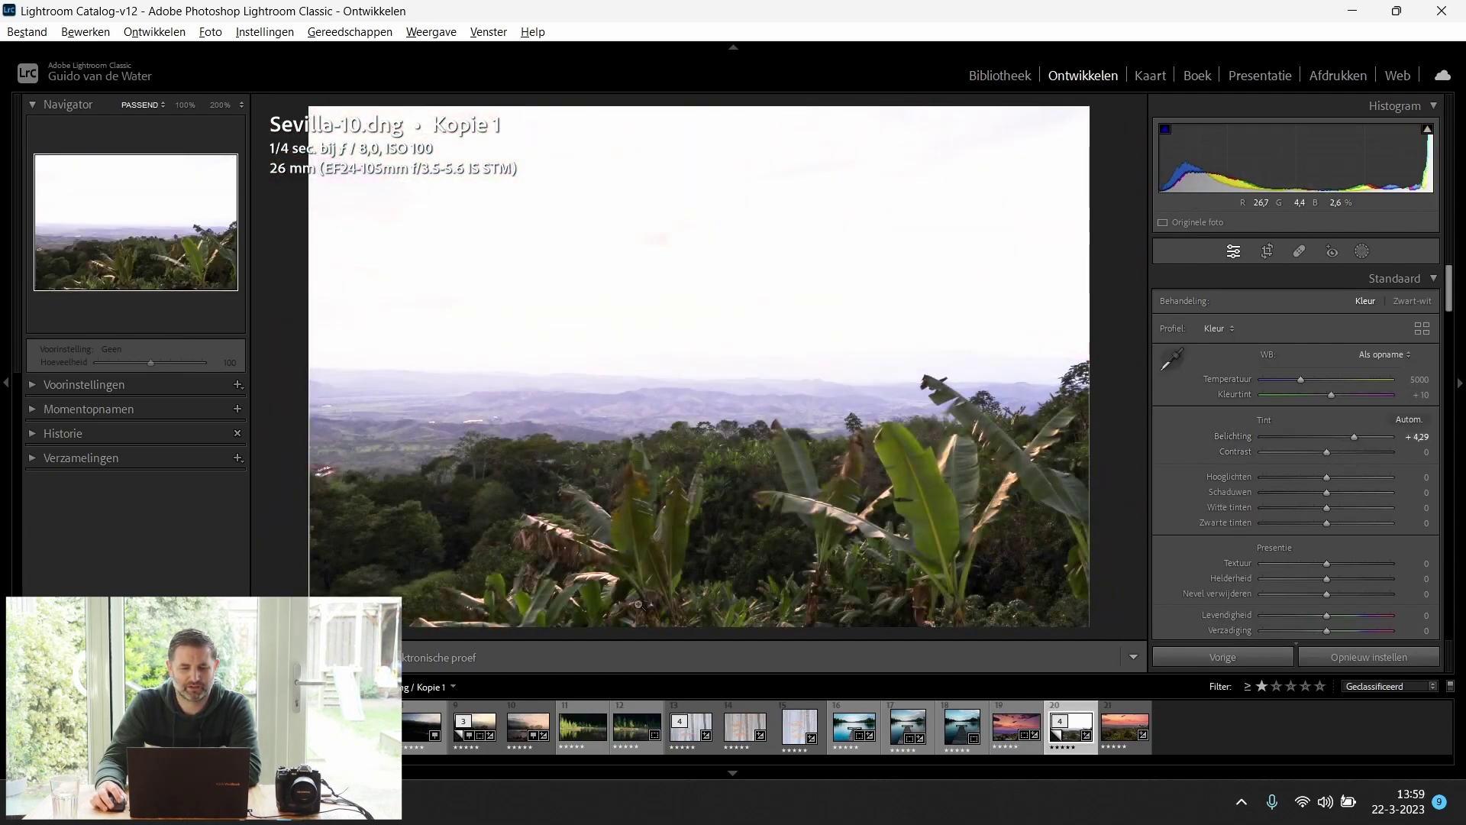
{"action": "key", "text": "Left"}
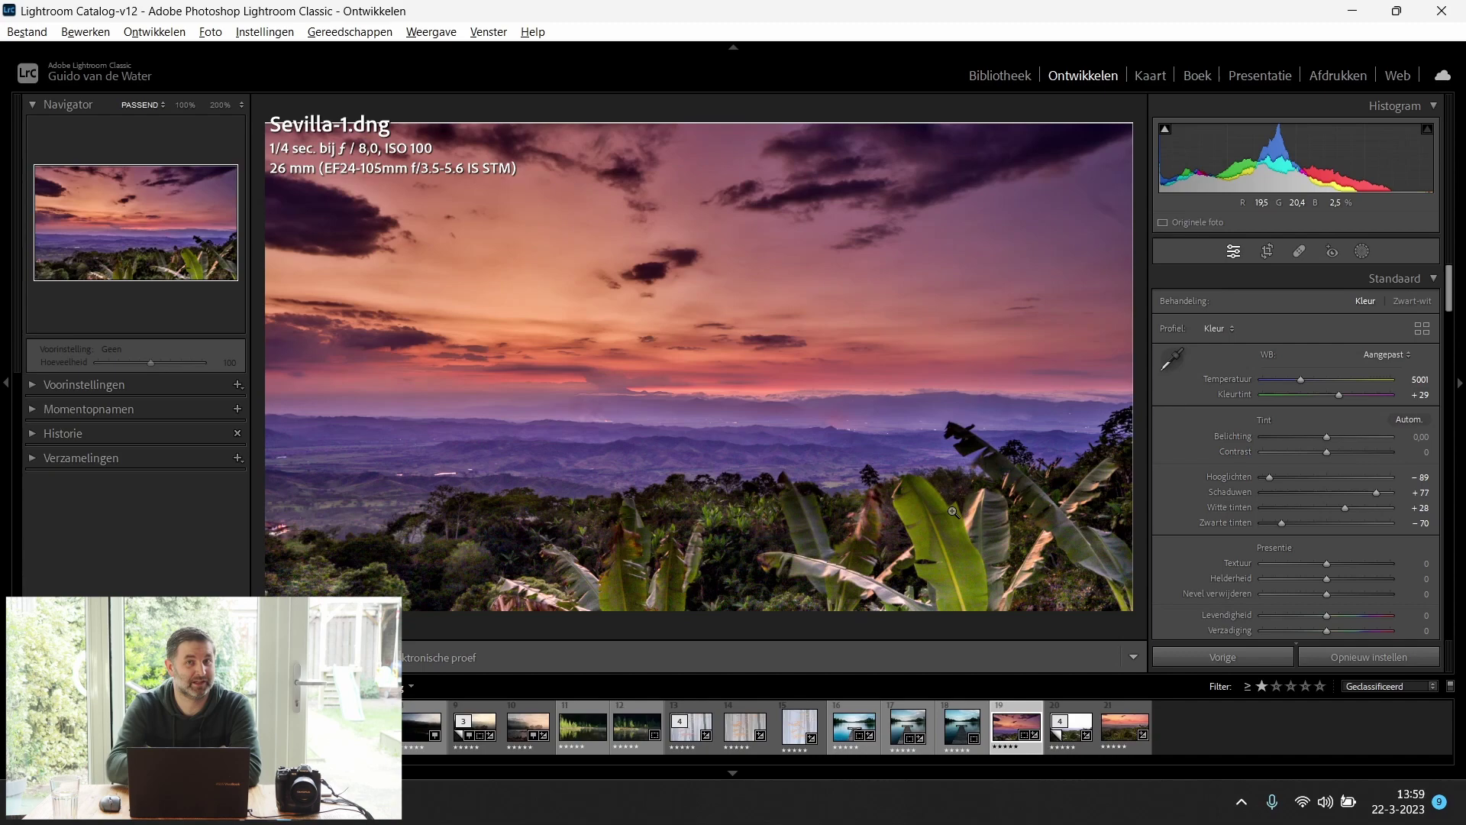
{"action": "key", "text": "Right"}
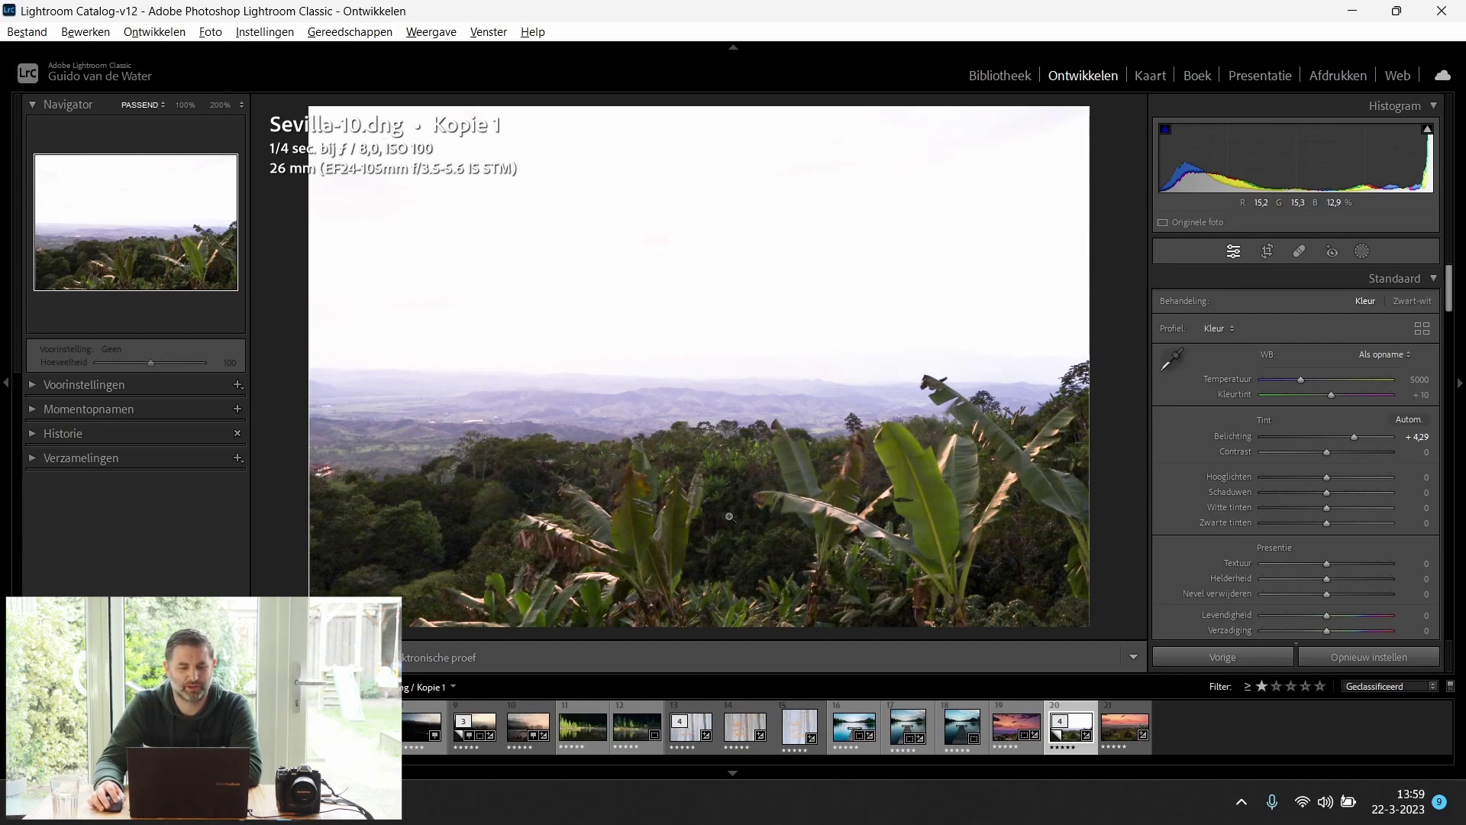
{"action": "key", "text": "Left"}
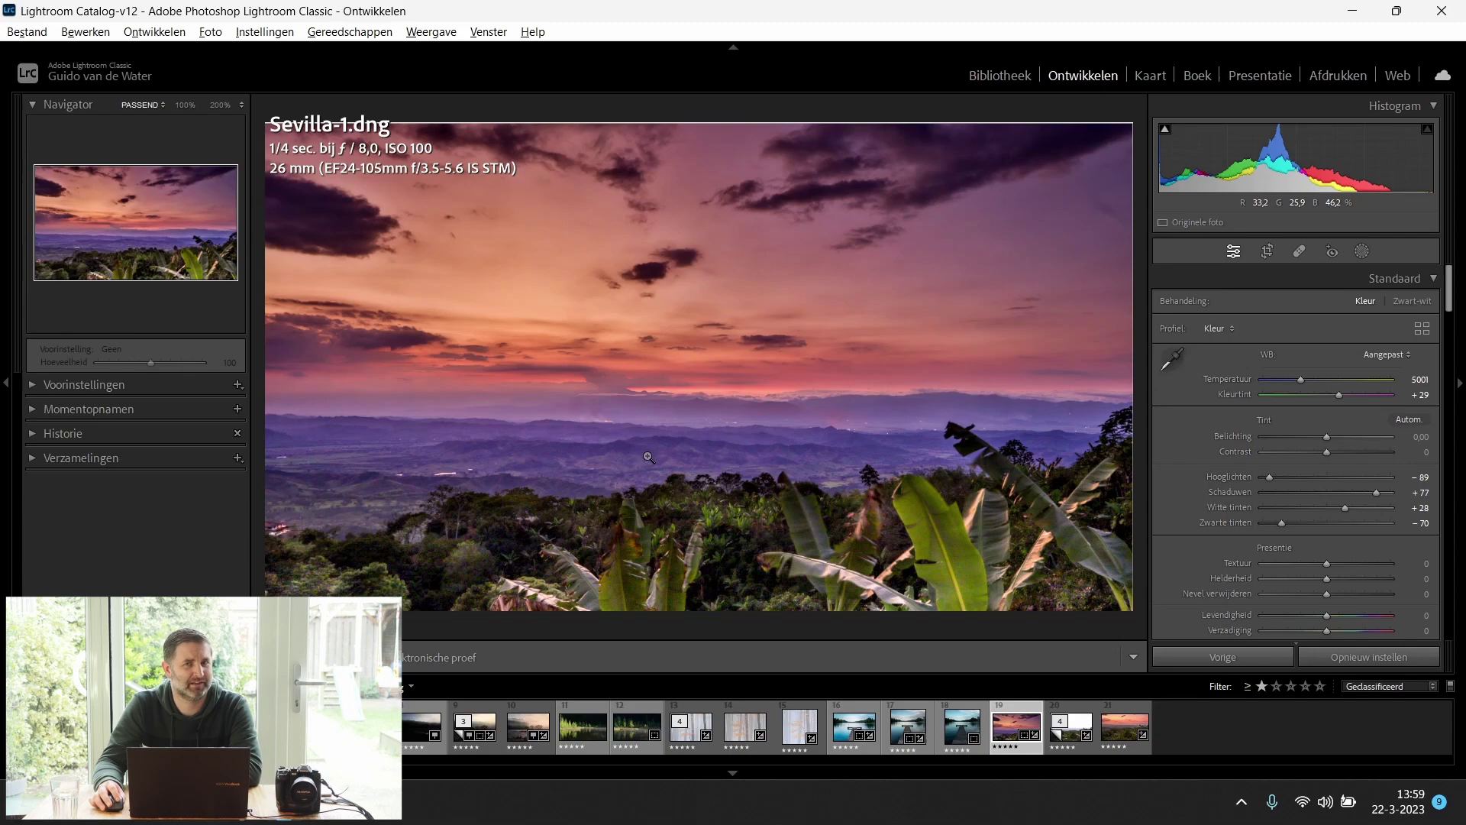
Check Sevilla-10-bewerkt-bewerkt.tif, then reset Exposure and set Highlights −57, Shadows +60, Whites +49, Blacks −12.
{"action": "left_click", "coordinate": [1105, 731]}
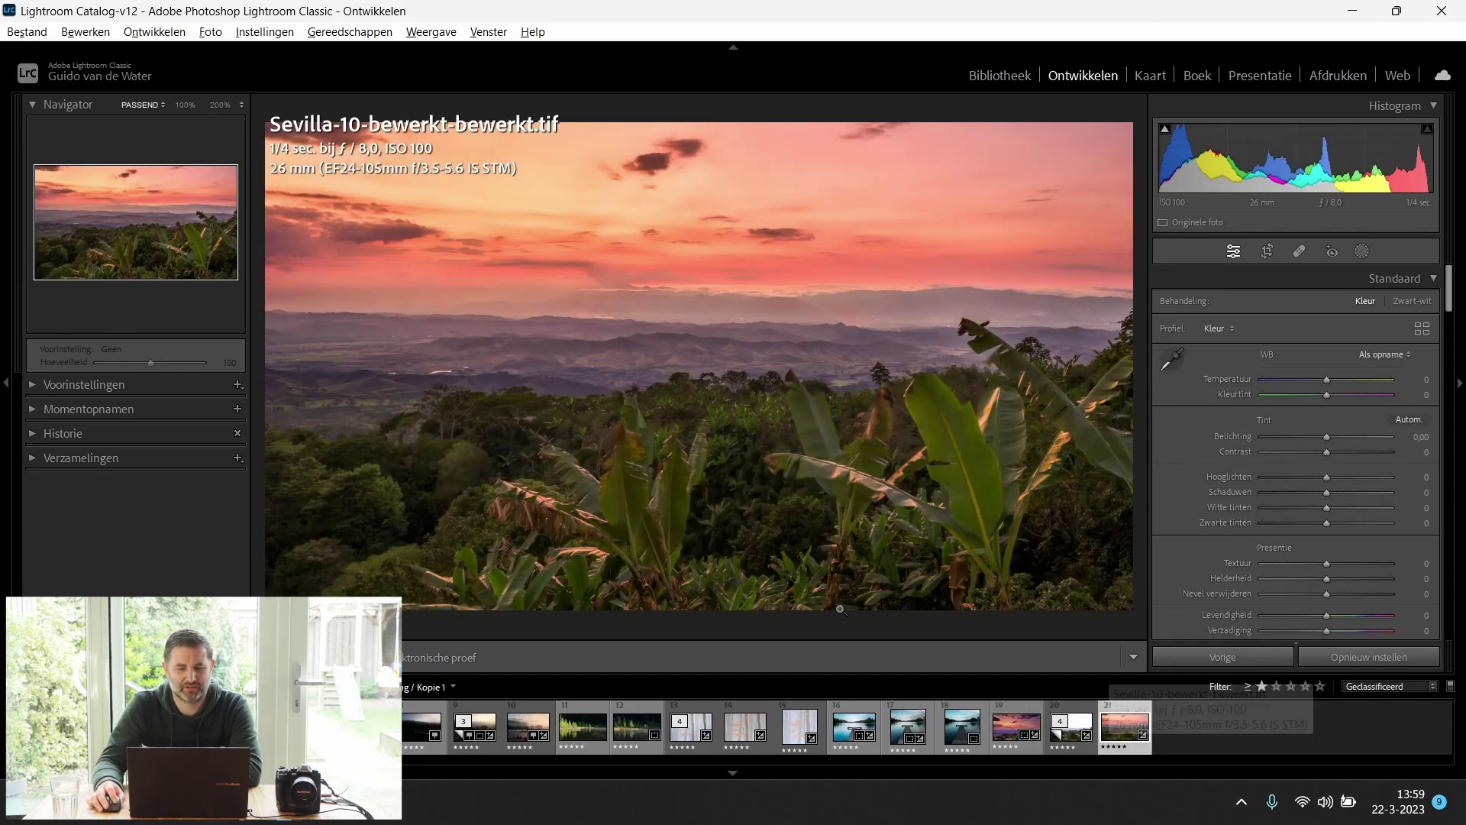
{"action": "left_click", "coordinate": [1061, 736]}
{"action": "double_click", "coordinate": [1327, 438]}
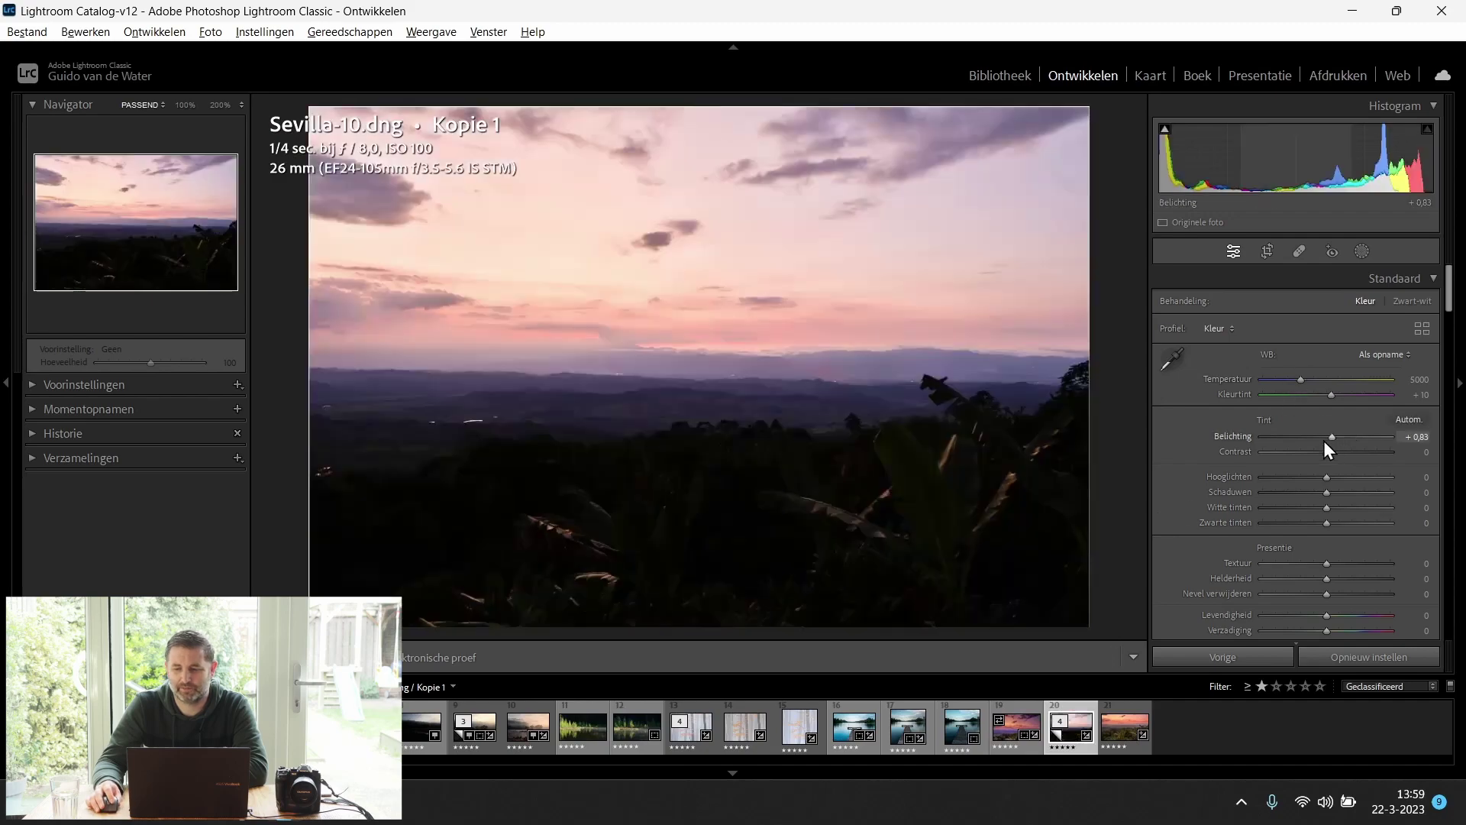
{"action": "left_click_drag", "start_coordinate": [1312, 477], "coordinate": [1322, 524]}
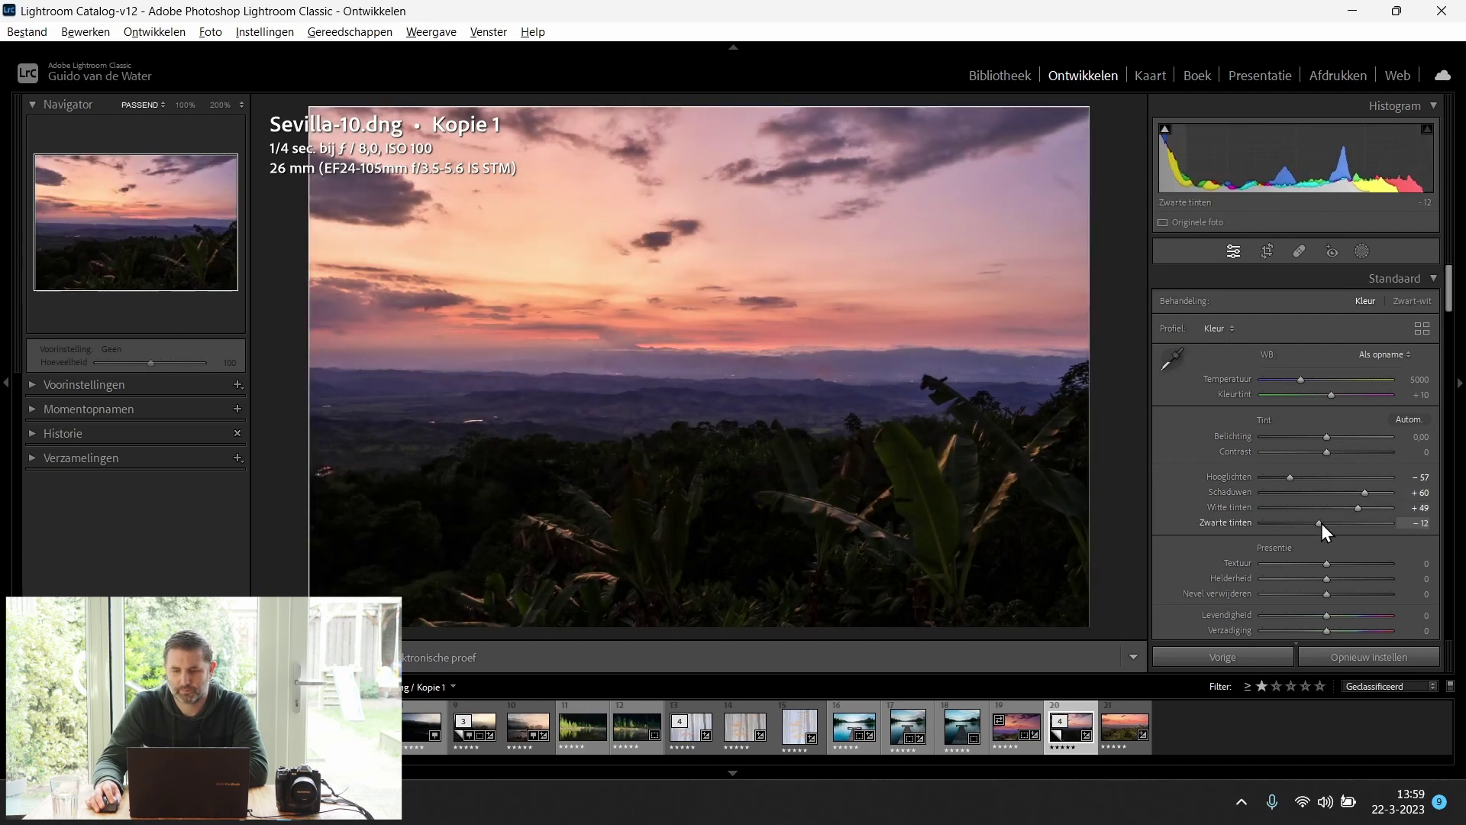
Brighten the lower foreground with a linear gradient mask at Exposure 1,86.
{"action": "left_click", "coordinate": [1364, 251]}
{"action": "left_click", "coordinate": [1213, 412]}
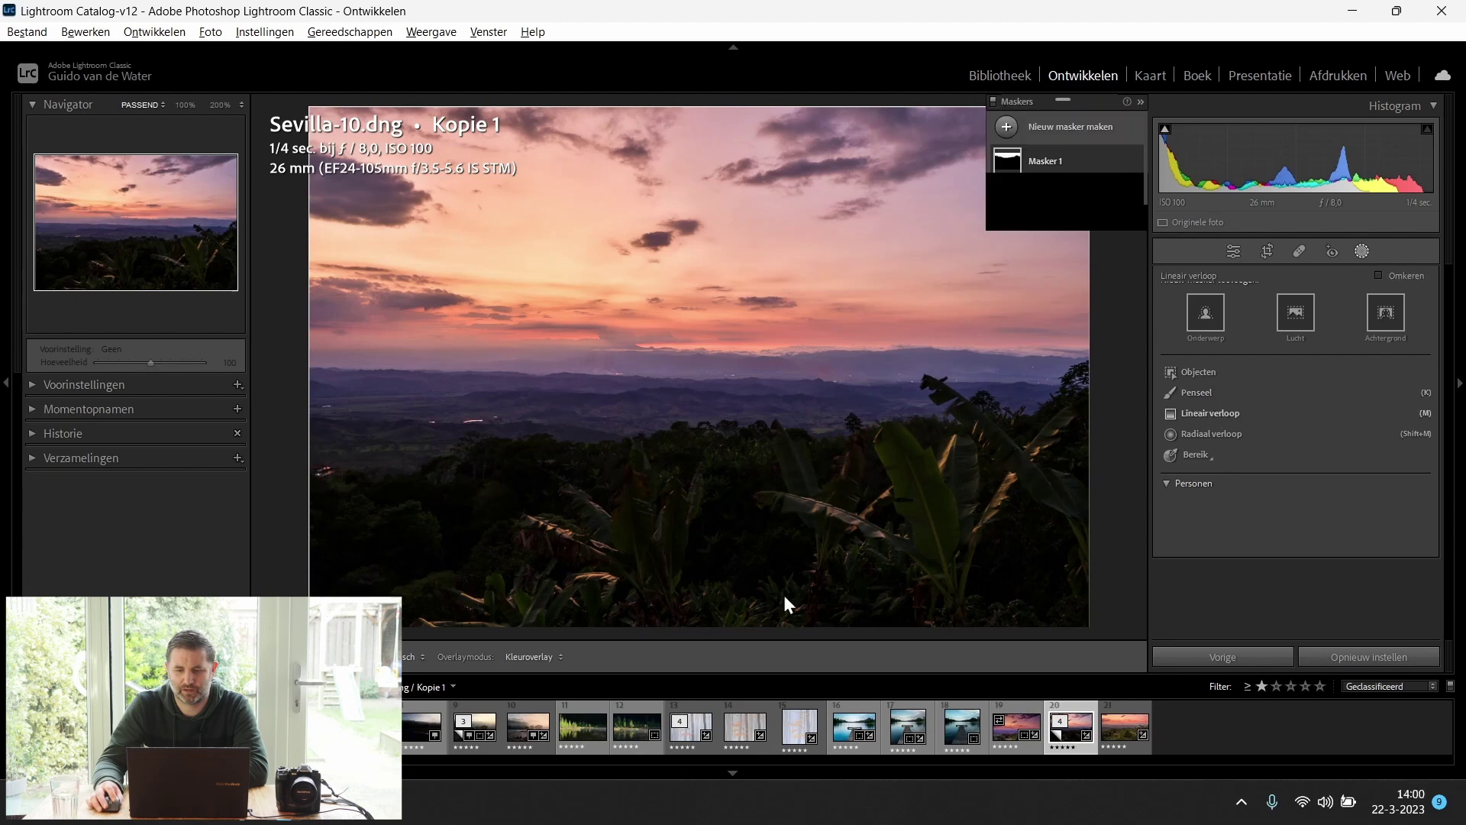
{"action": "left_click_drag", "start_coordinate": [652, 523], "coordinate": [641, 338]}
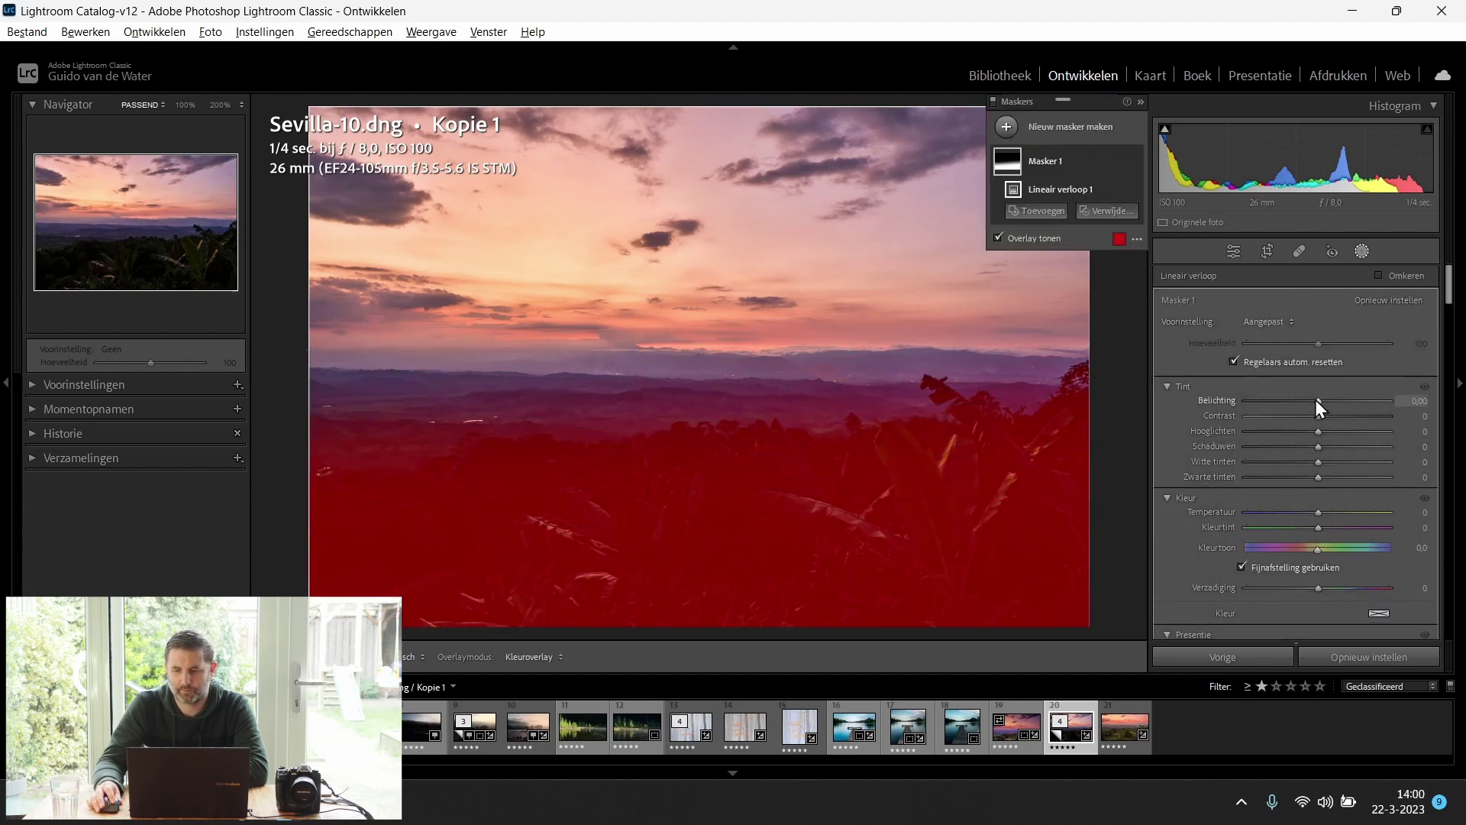
{"action": "left_click_drag", "start_coordinate": [1315, 400], "coordinate": [1350, 391]}
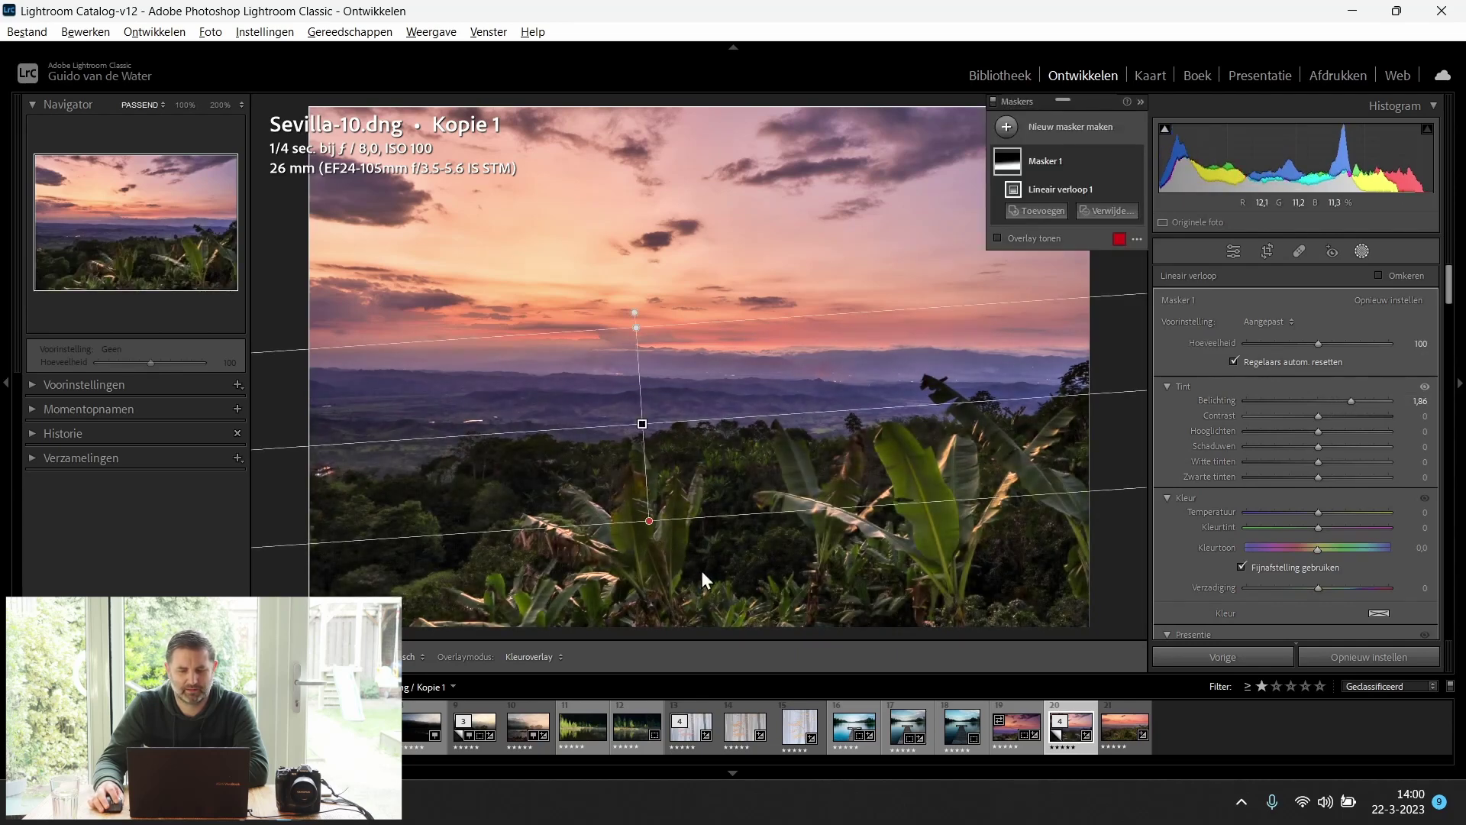
{"action": "left_click", "coordinate": [776, 585]}
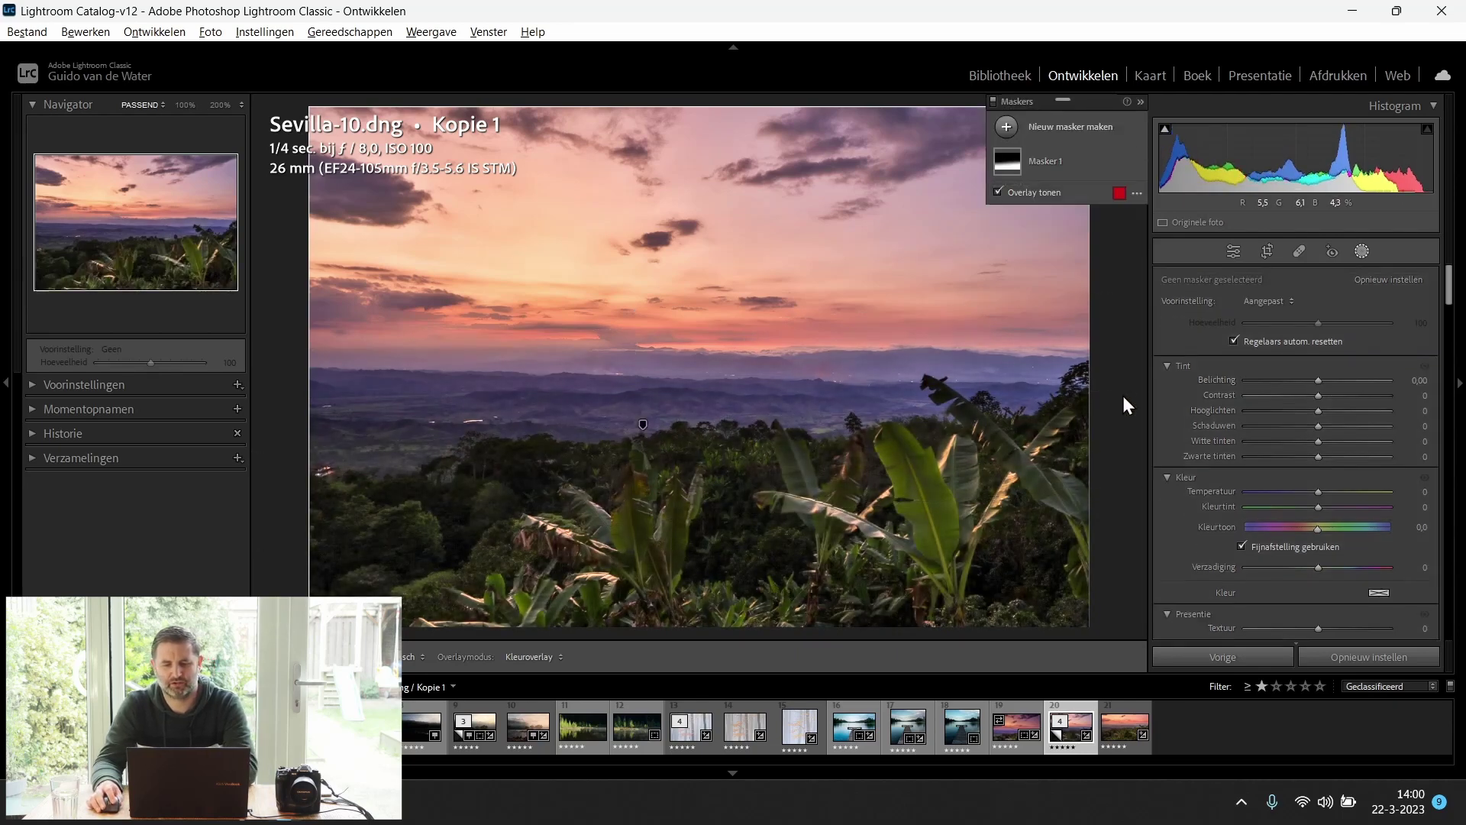
{"action": "left_click", "coordinate": [1267, 252]}
Change the crop aspect ratio from 2 x 3 to 16 x 9.
{"action": "left_click", "coordinate": [1386, 306]}
{"action": "left_click", "coordinate": [1218, 476]}
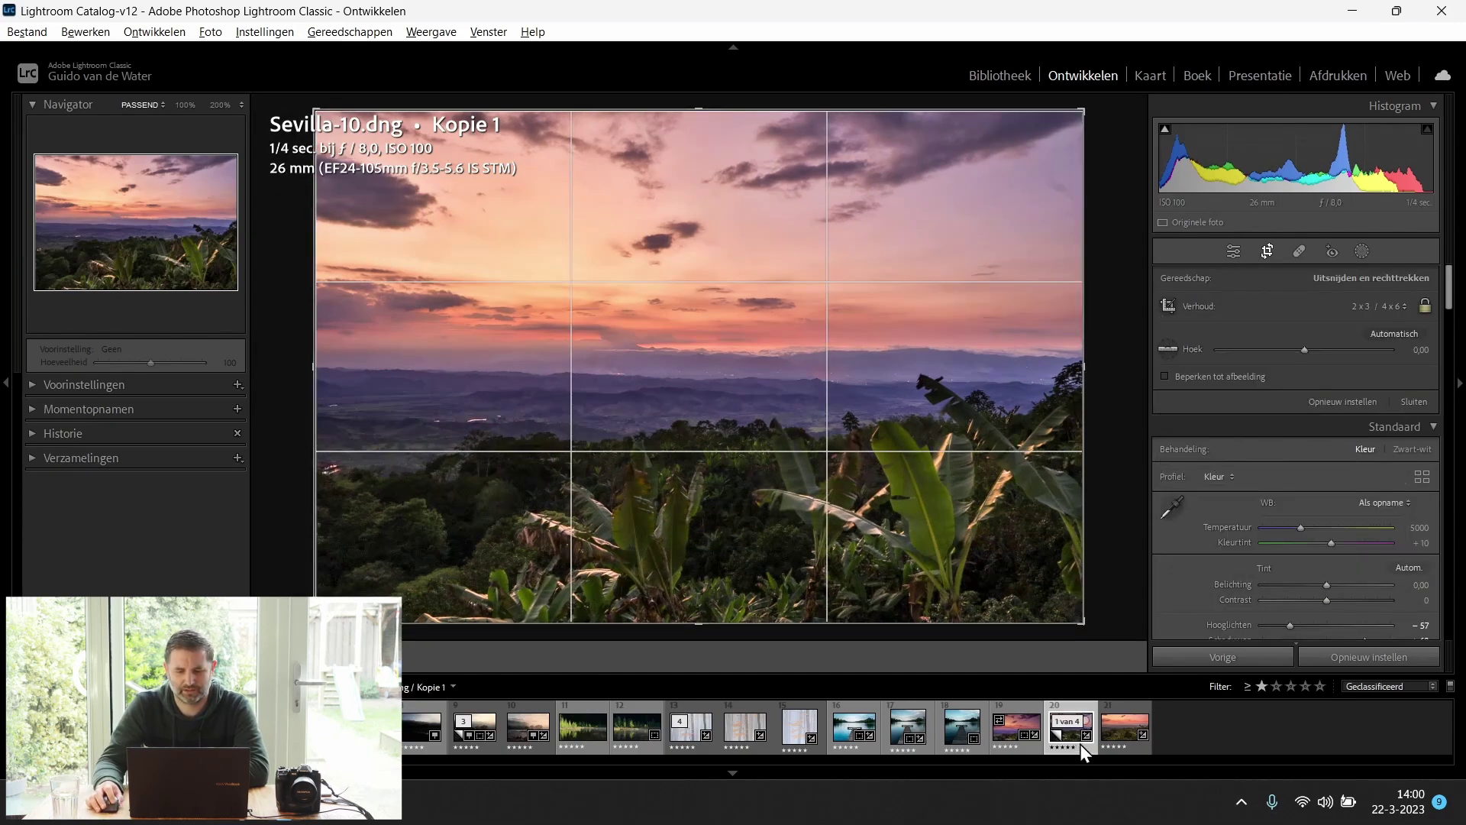
{"action": "left_click", "coordinate": [1113, 727]}
{"action": "left_click", "coordinate": [1386, 307]}
{"action": "left_click", "coordinate": [1222, 523]}
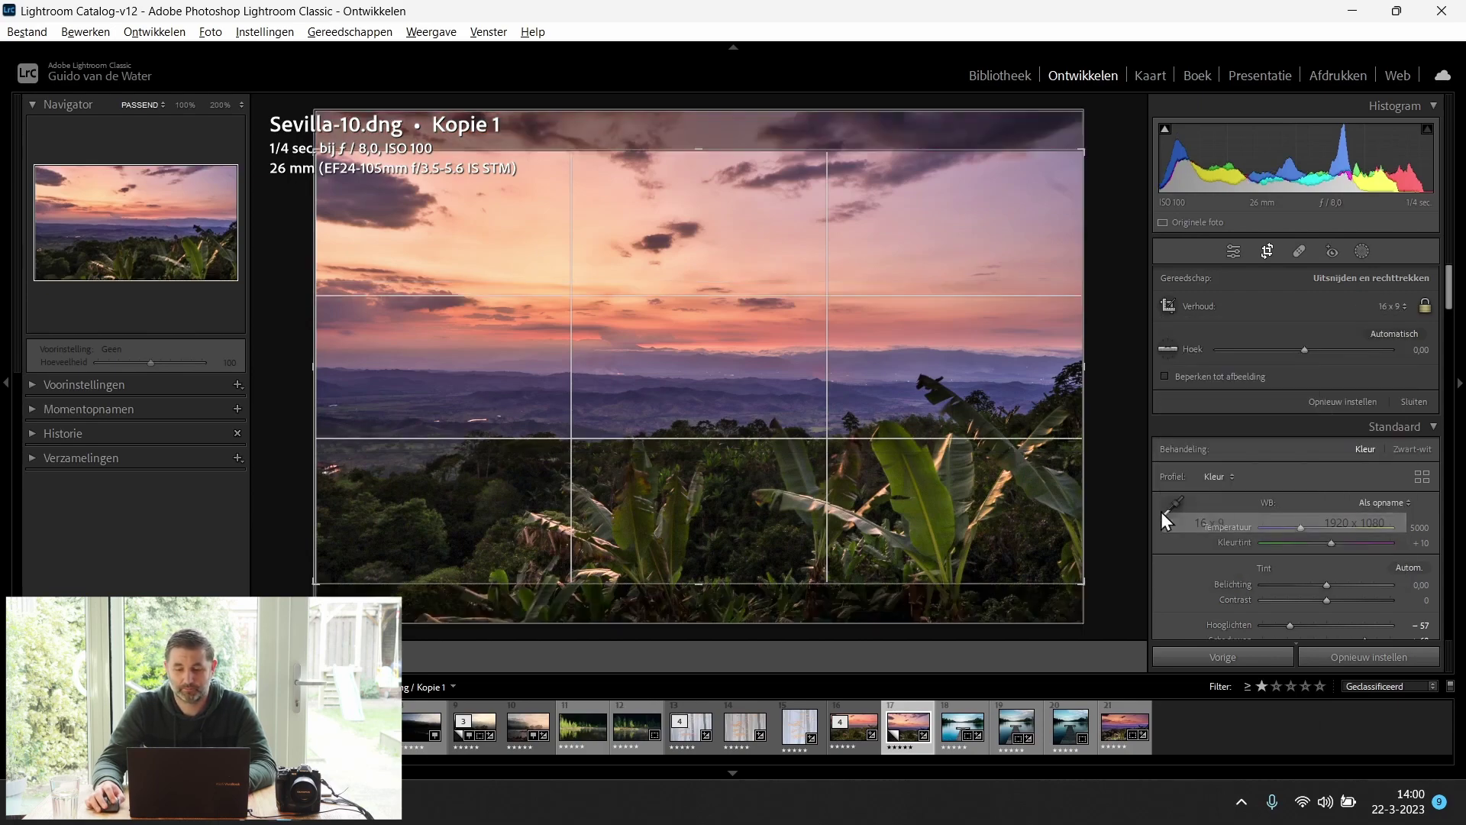
Reposition the photo and trim sky from the top, then apply the crop.
{"action": "left_click_drag", "start_coordinate": [791, 369], "coordinate": [707, 321]}
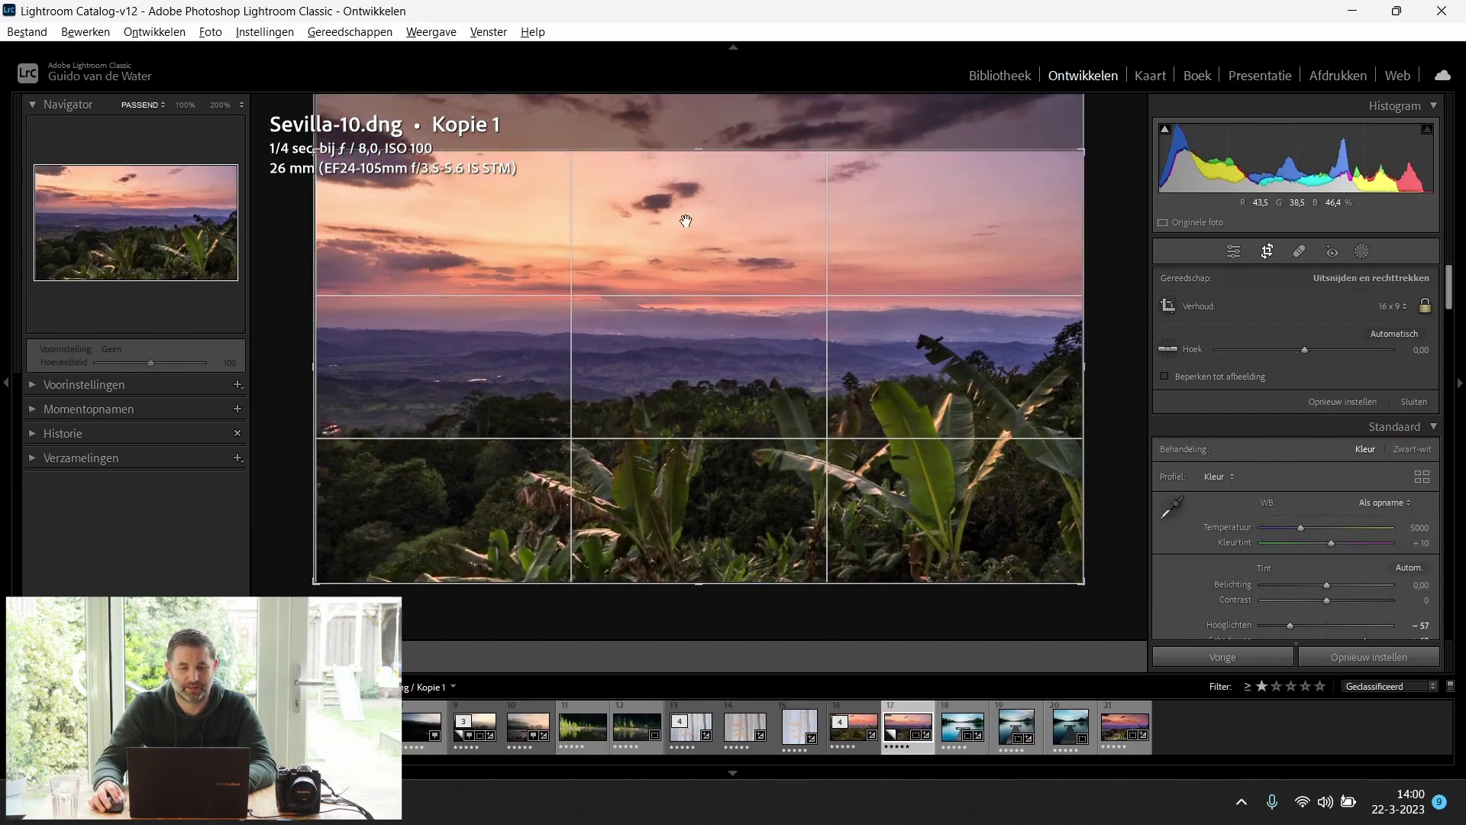
{"action": "left_click_drag", "start_coordinate": [683, 151], "coordinate": [696, 166]}
{"action": "left_click_drag", "start_coordinate": [688, 230], "coordinate": [675, 319]}
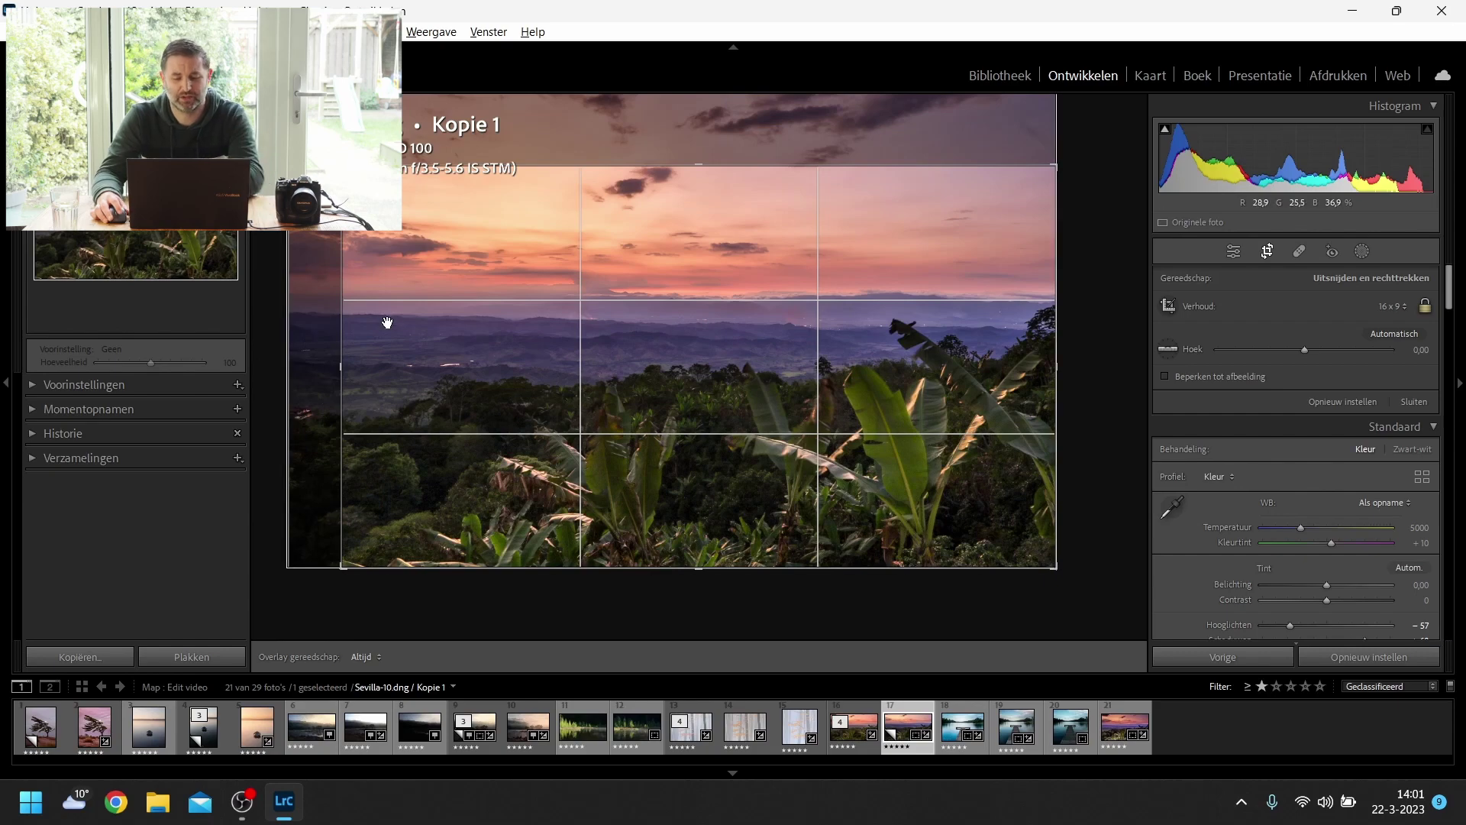
{"action": "key", "text": "Return"}
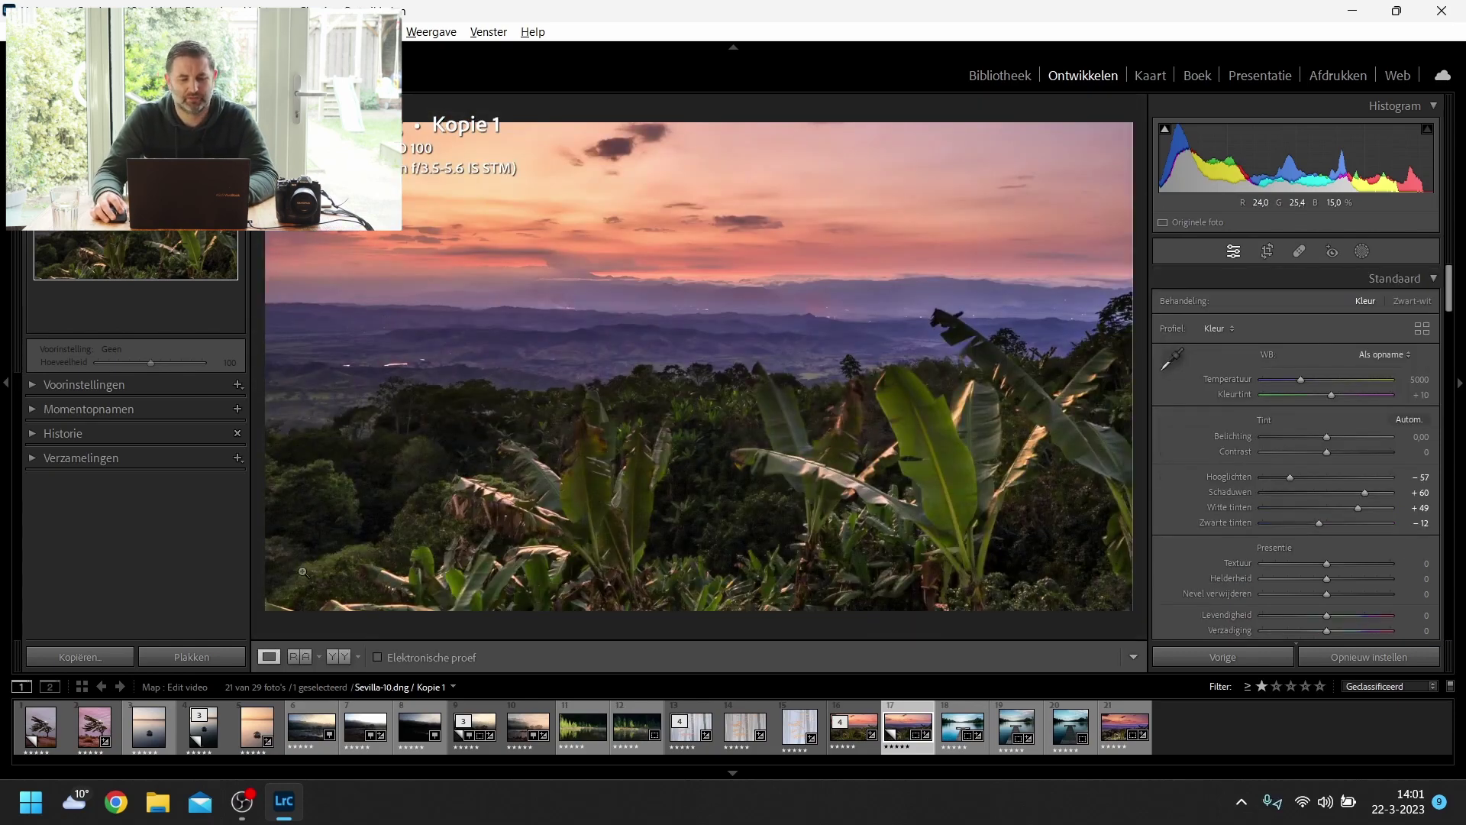
Switch to the Spot Removal tool, set to Heal at size 76 and opacity 100.
{"action": "left_click", "coordinate": [1299, 252]}
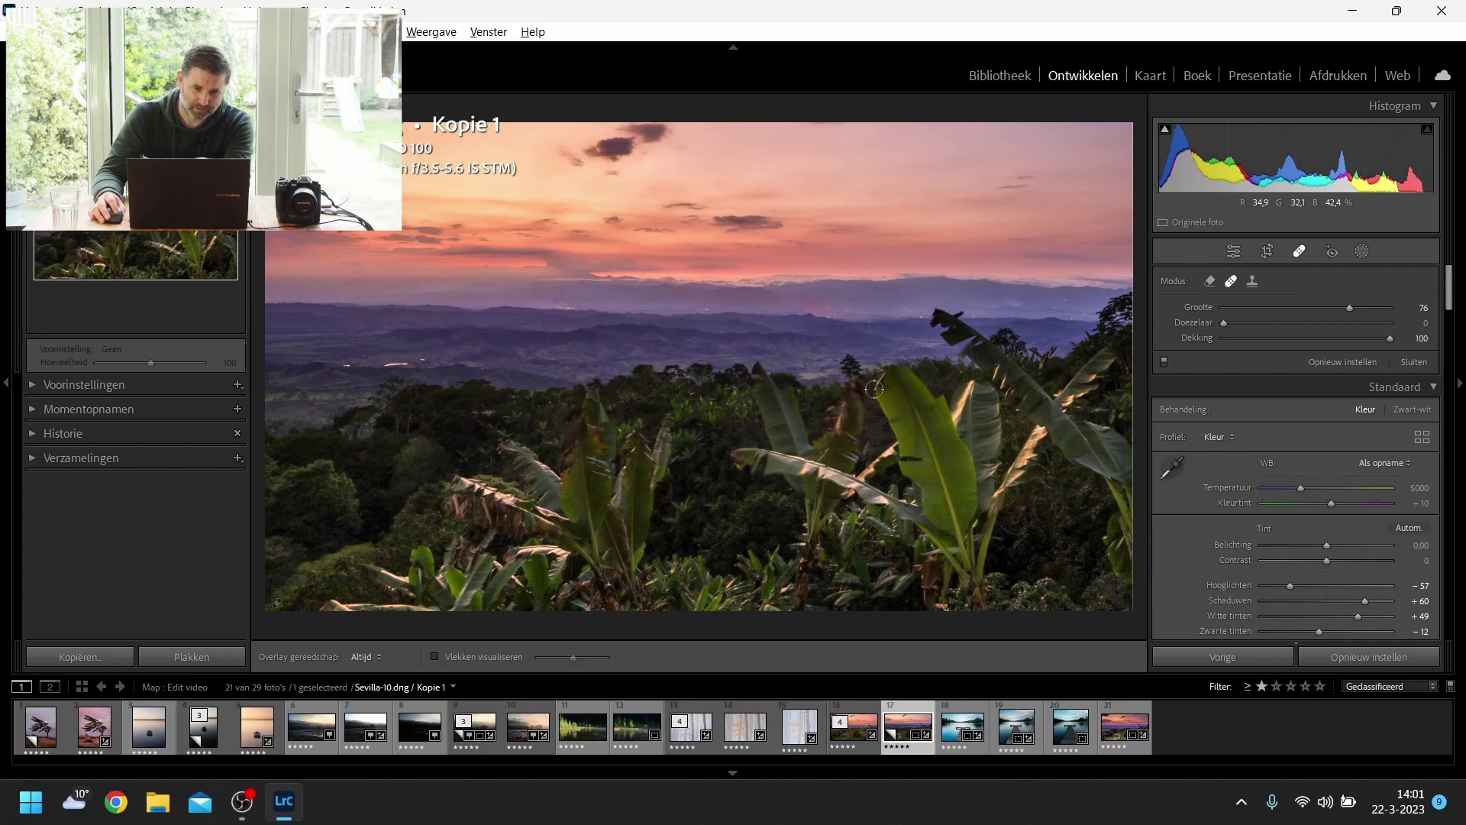
Draw a radial gradient across the horizon, rotated and positioned to follow it.
{"action": "left_click", "coordinate": [1362, 250]}
{"action": "left_click", "coordinate": [1006, 127]}
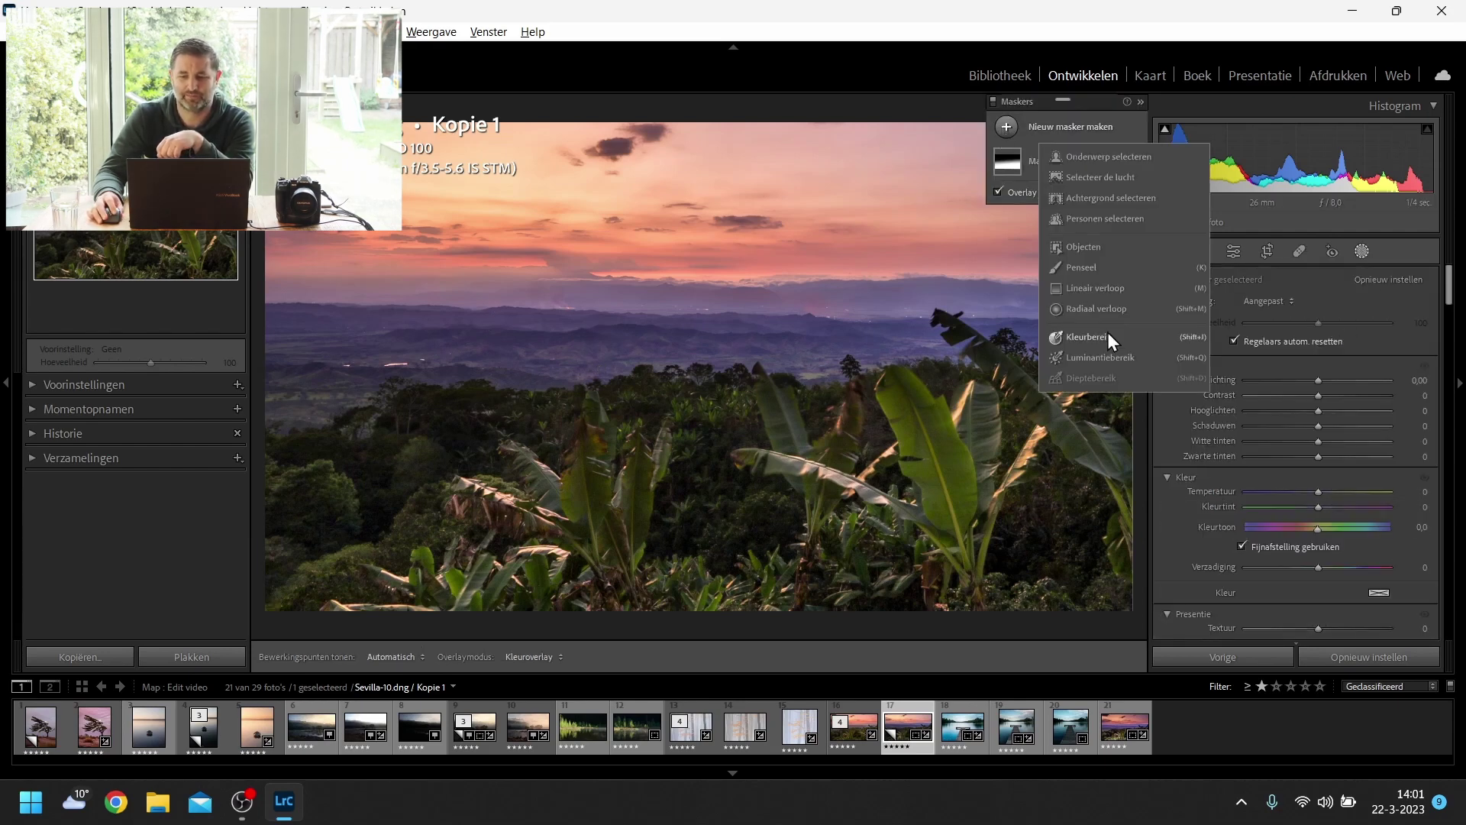
{"action": "left_click", "coordinate": [1098, 308]}
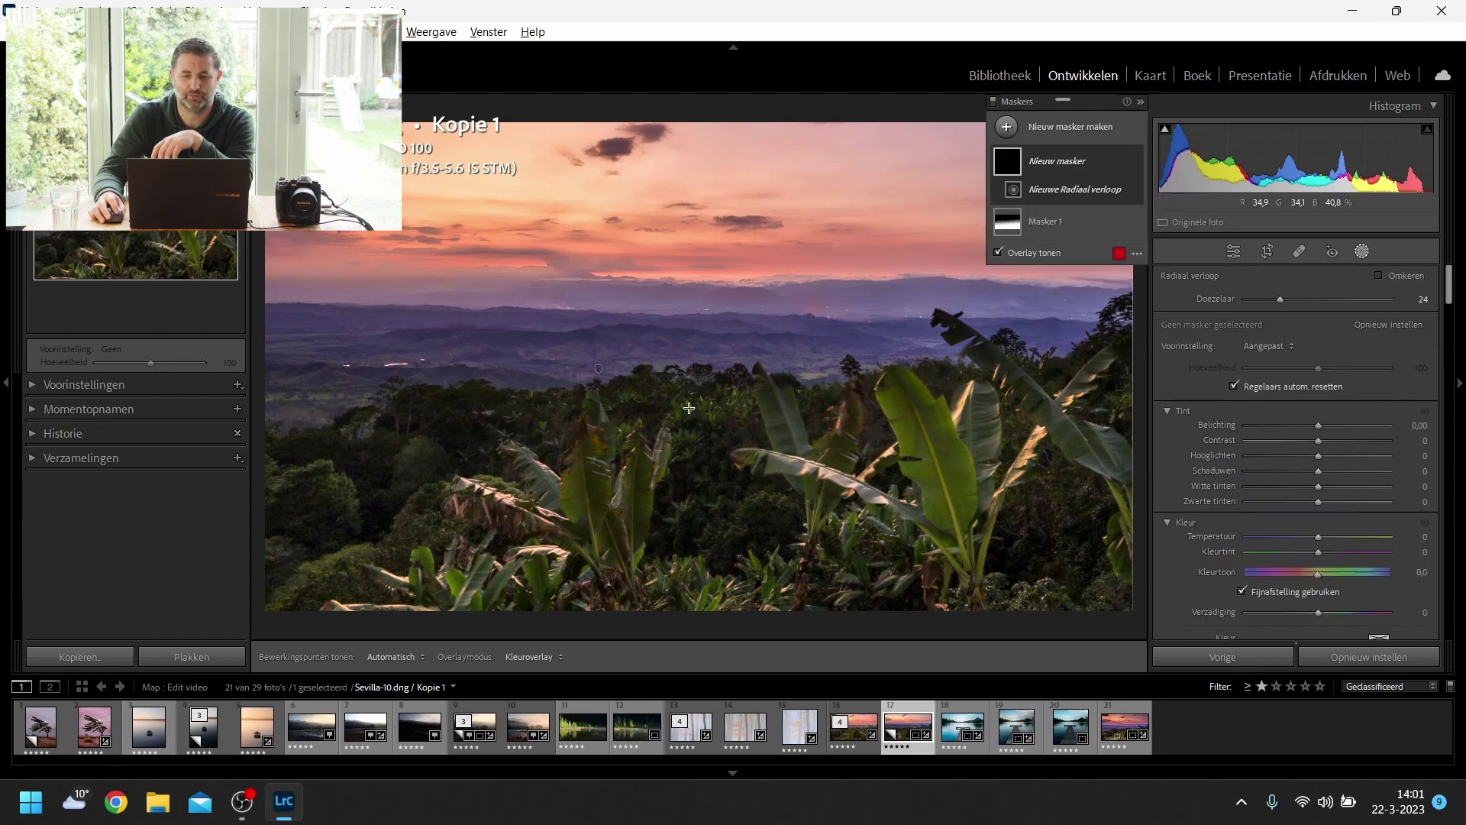
{"action": "left_click_drag", "start_coordinate": [370, 335], "coordinate": [1175, 377]}
{"action": "left_click_drag", "start_coordinate": [527, 340], "coordinate": [654, 324]}
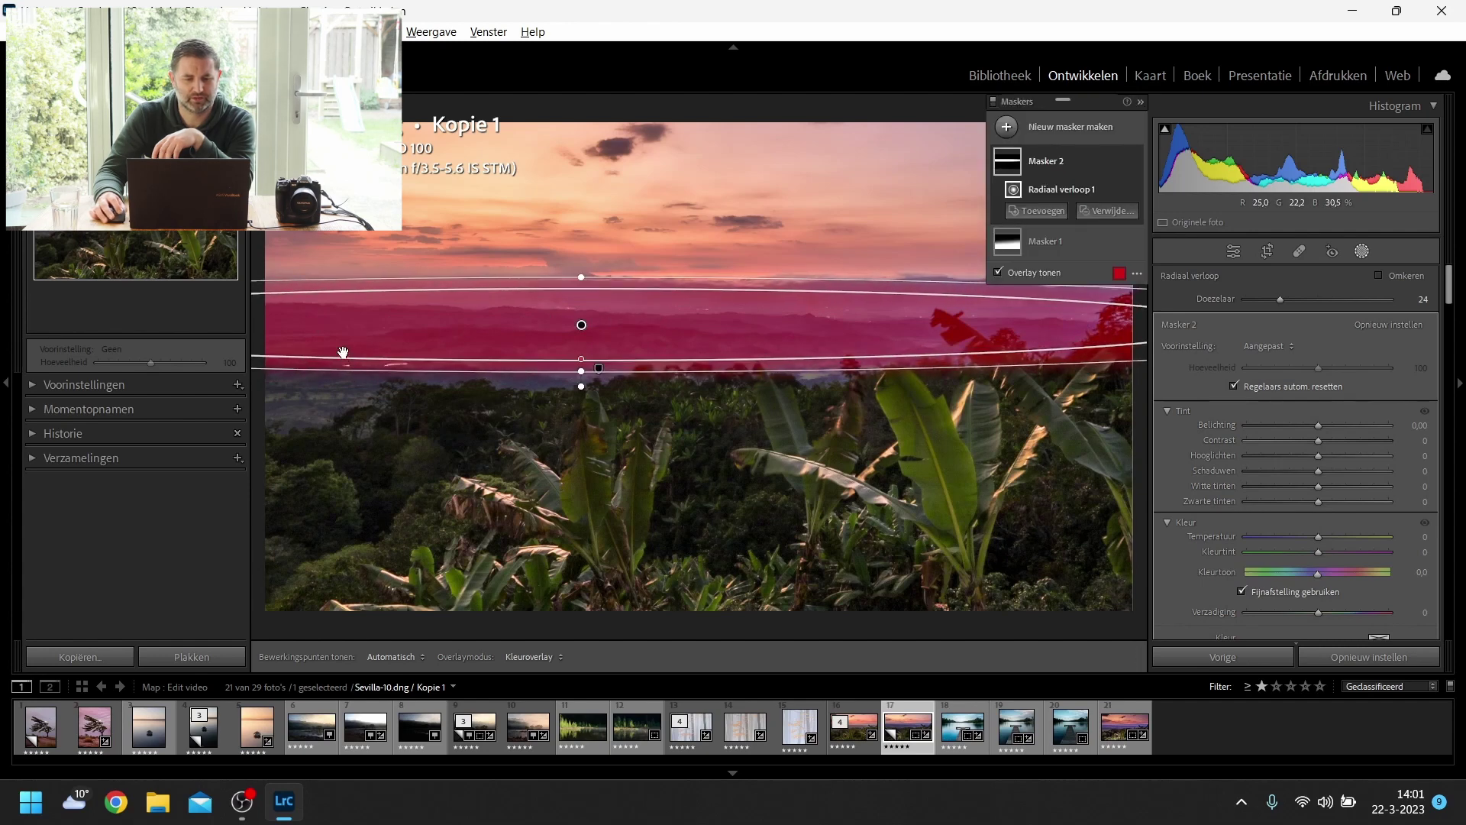
{"action": "left_click_drag", "start_coordinate": [353, 362], "coordinate": [351, 382]}
{"action": "left_click_drag", "start_coordinate": [579, 350], "coordinate": [576, 356]}
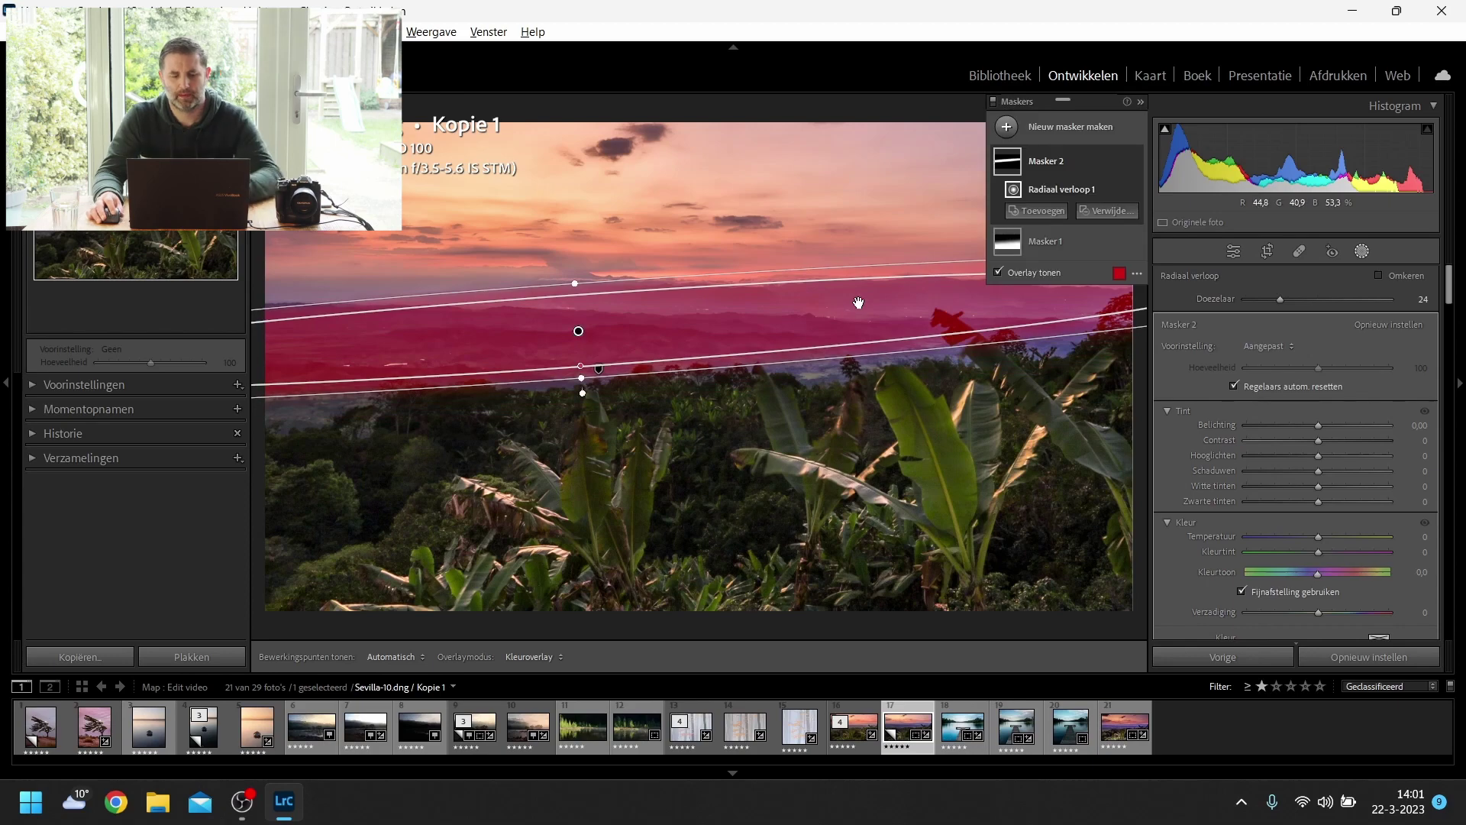
Intersect the radial mask with a sky colour range and set Temperature to 33.
{"action": "left_click", "coordinate": [1059, 213], "text": "alt"}
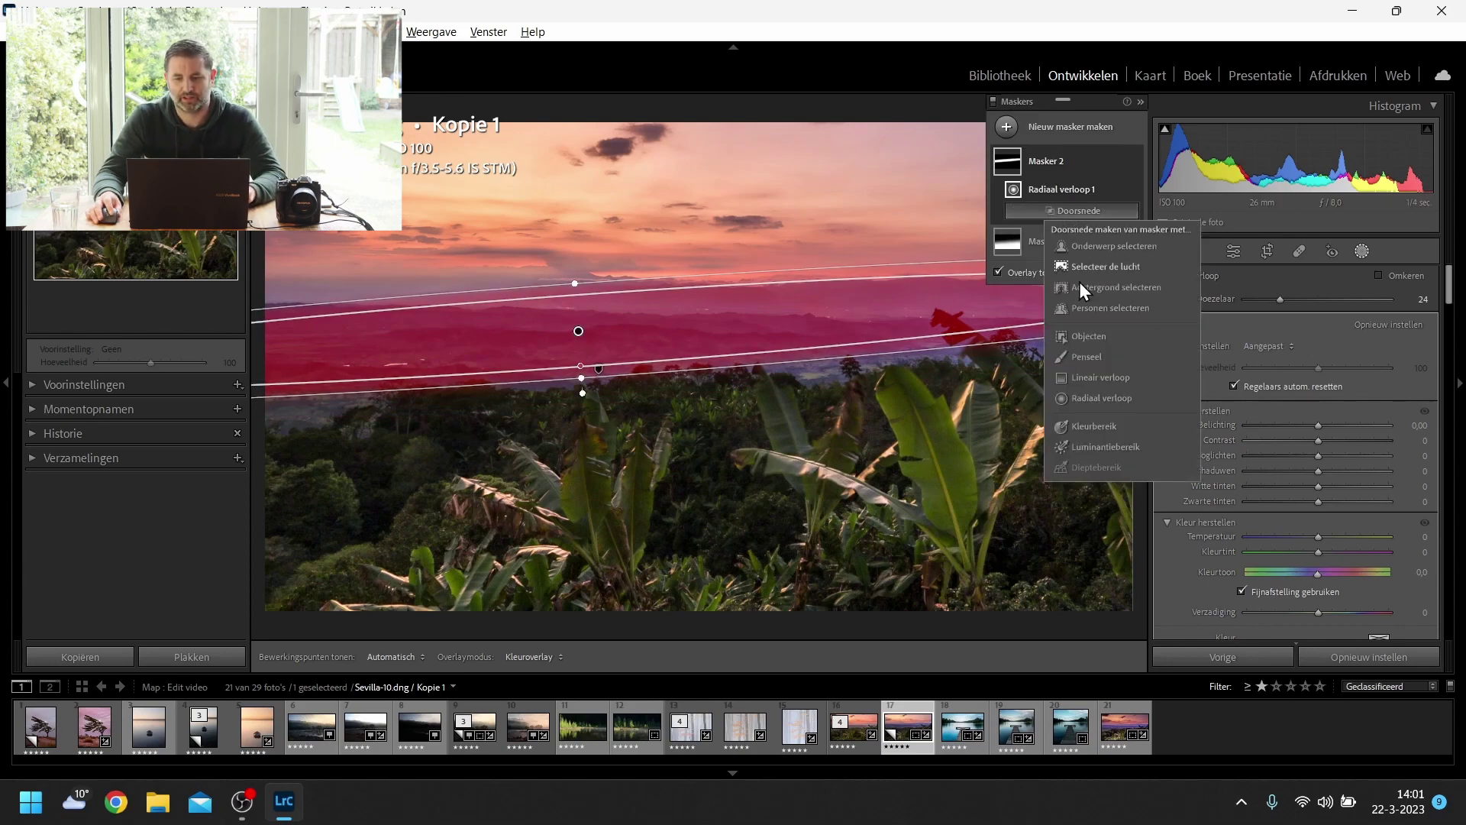
{"action": "left_click", "coordinate": [1105, 420]}
{"action": "left_click", "coordinate": [556, 321]}
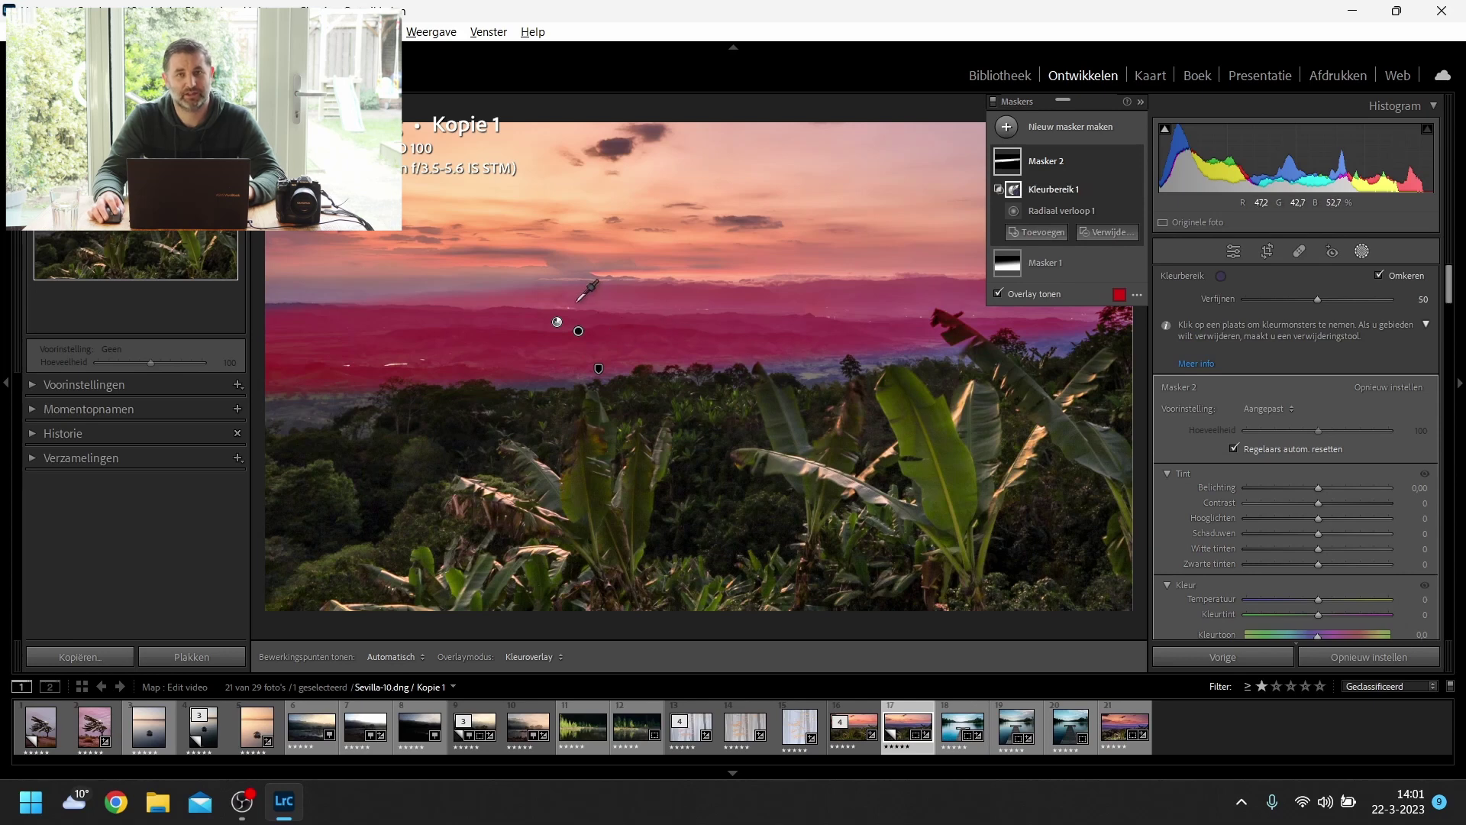
{"action": "left_click_drag", "start_coordinate": [1318, 599], "coordinate": [1337, 599]}
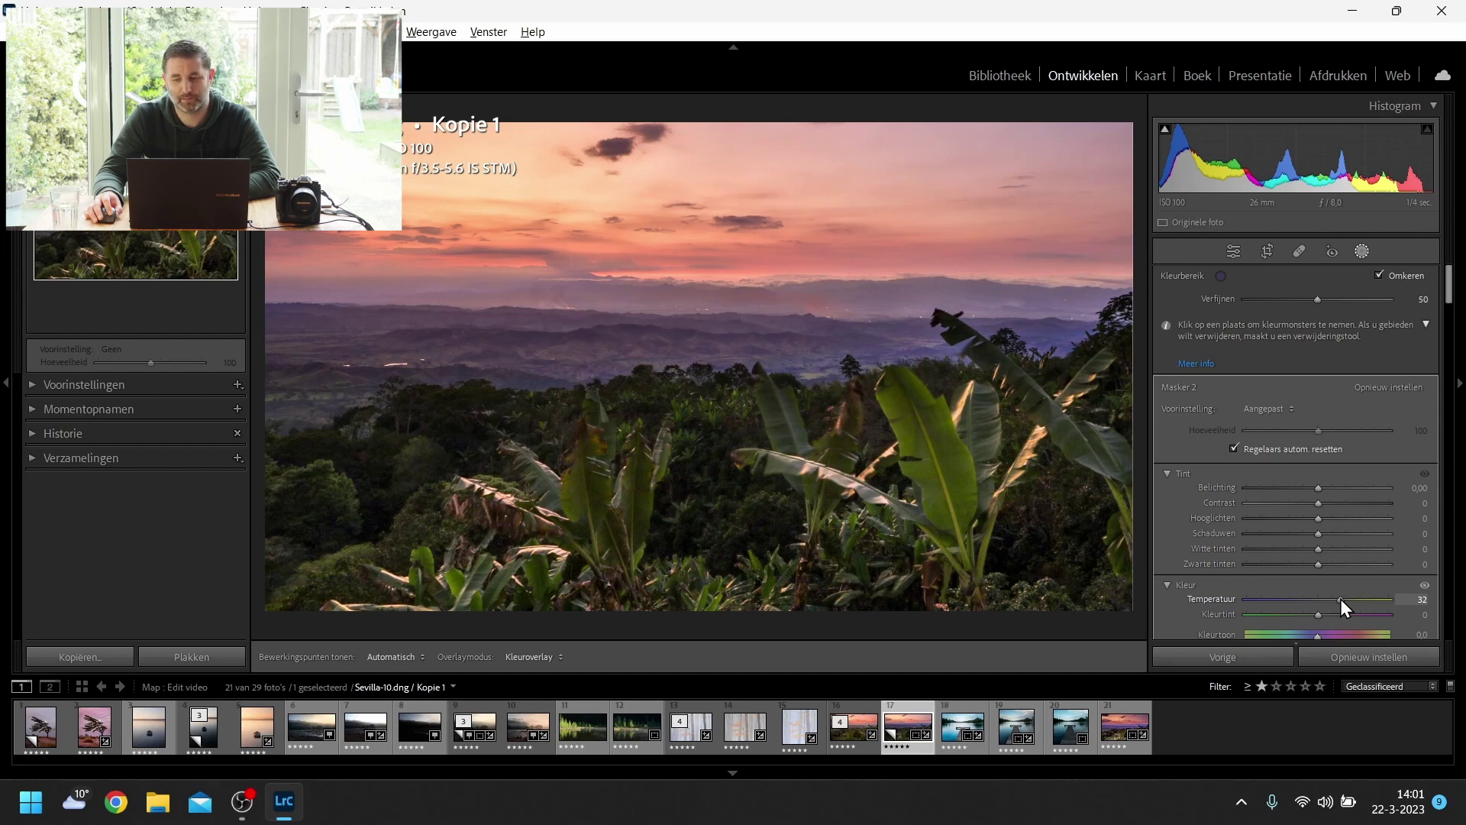
{"action": "left_click_drag", "start_coordinate": [1341, 598], "coordinate": [1341, 599]}
Hide and re-show Mask 2 to compare, then close and reopen Masking.
{"action": "left_click", "coordinate": [1135, 161]}
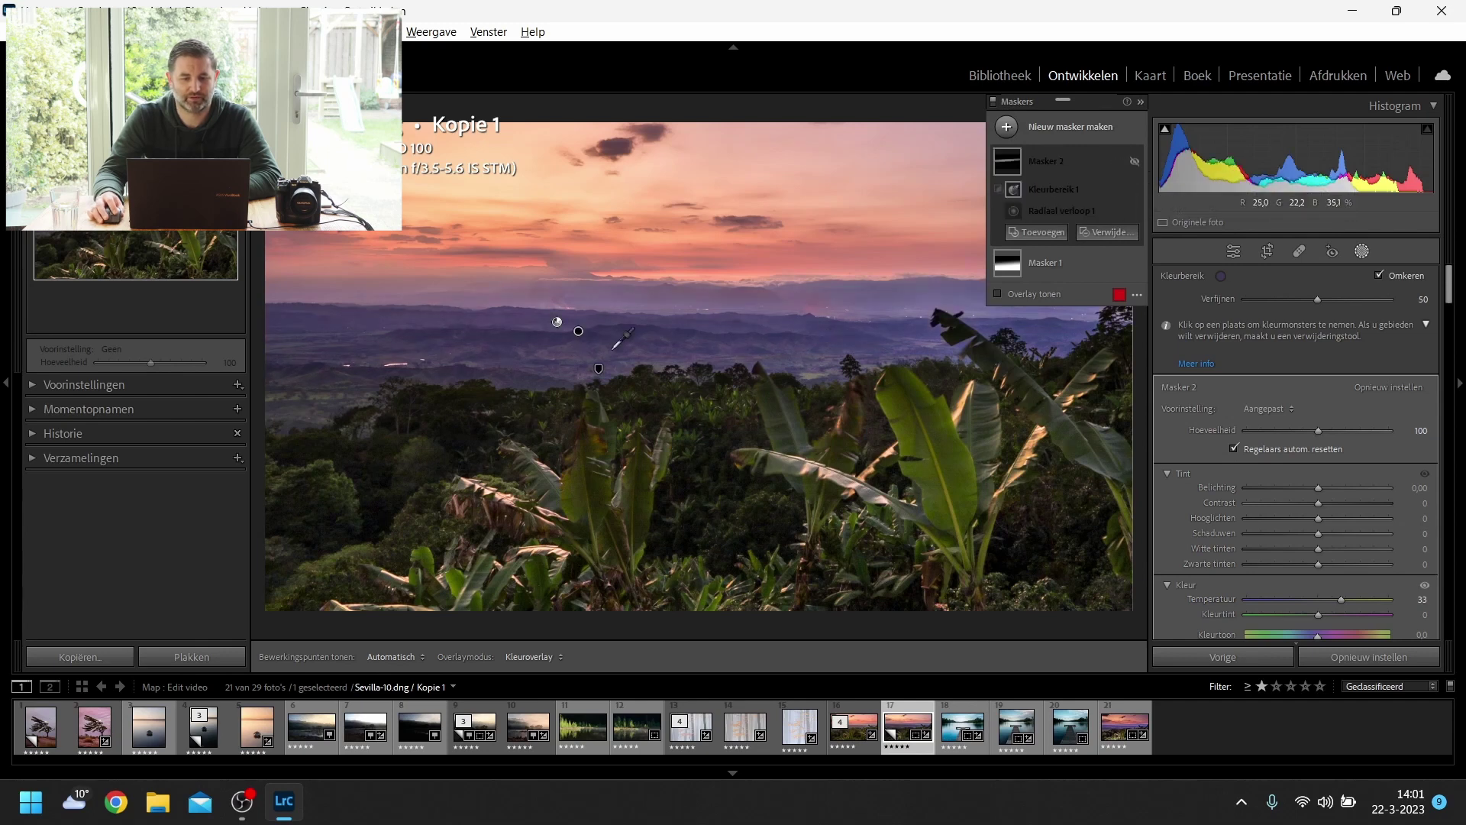
{"action": "left_click", "coordinate": [1134, 162]}
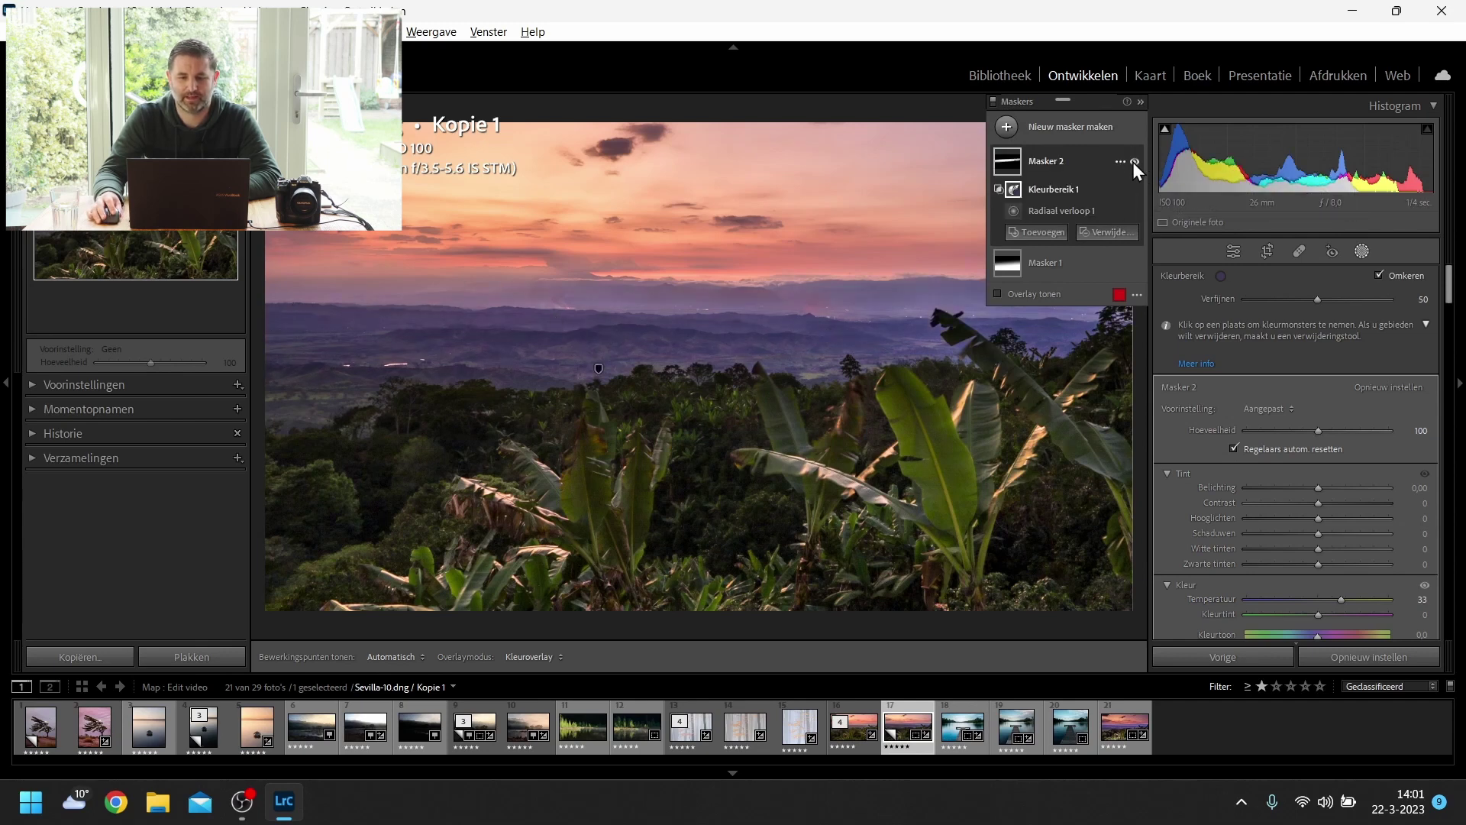
{"action": "left_click", "coordinate": [1361, 252]}
{"action": "left_click", "coordinate": [1362, 251]}
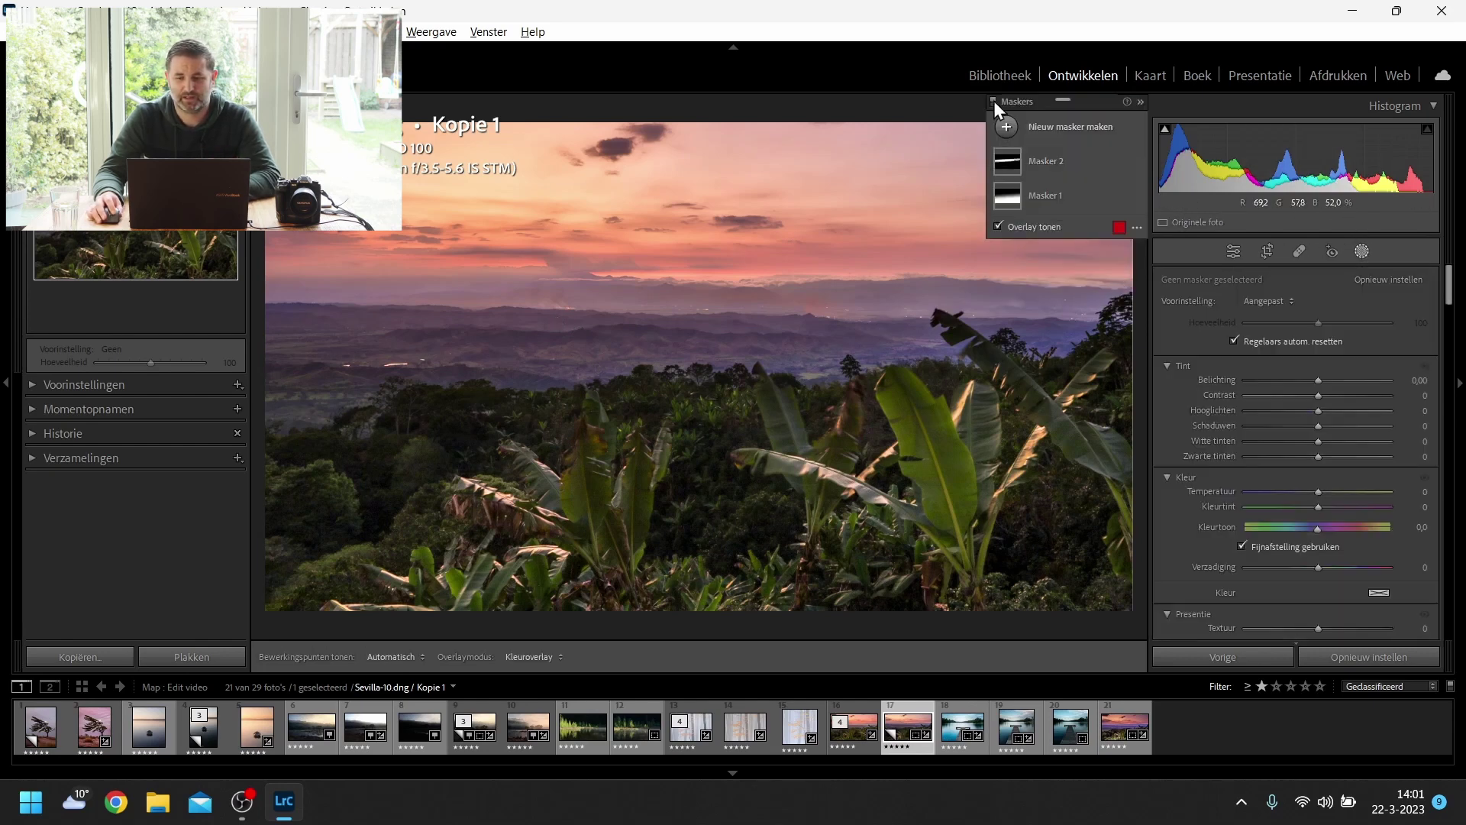
Draw a linear gradient mask over the sky and shift it up and right.
{"action": "left_click", "coordinate": [1005, 128]}
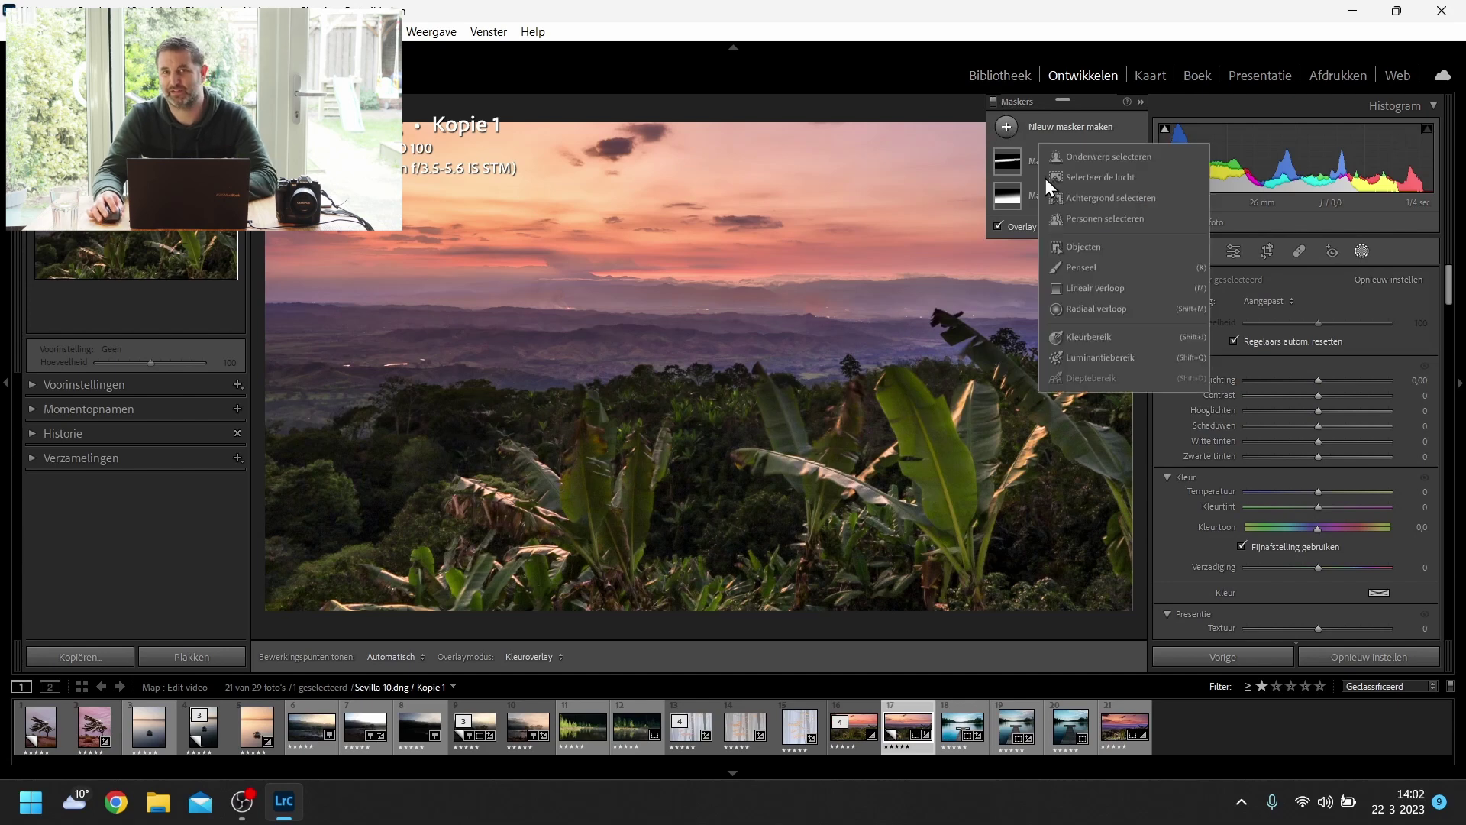
{"action": "left_click", "coordinate": [1106, 287]}
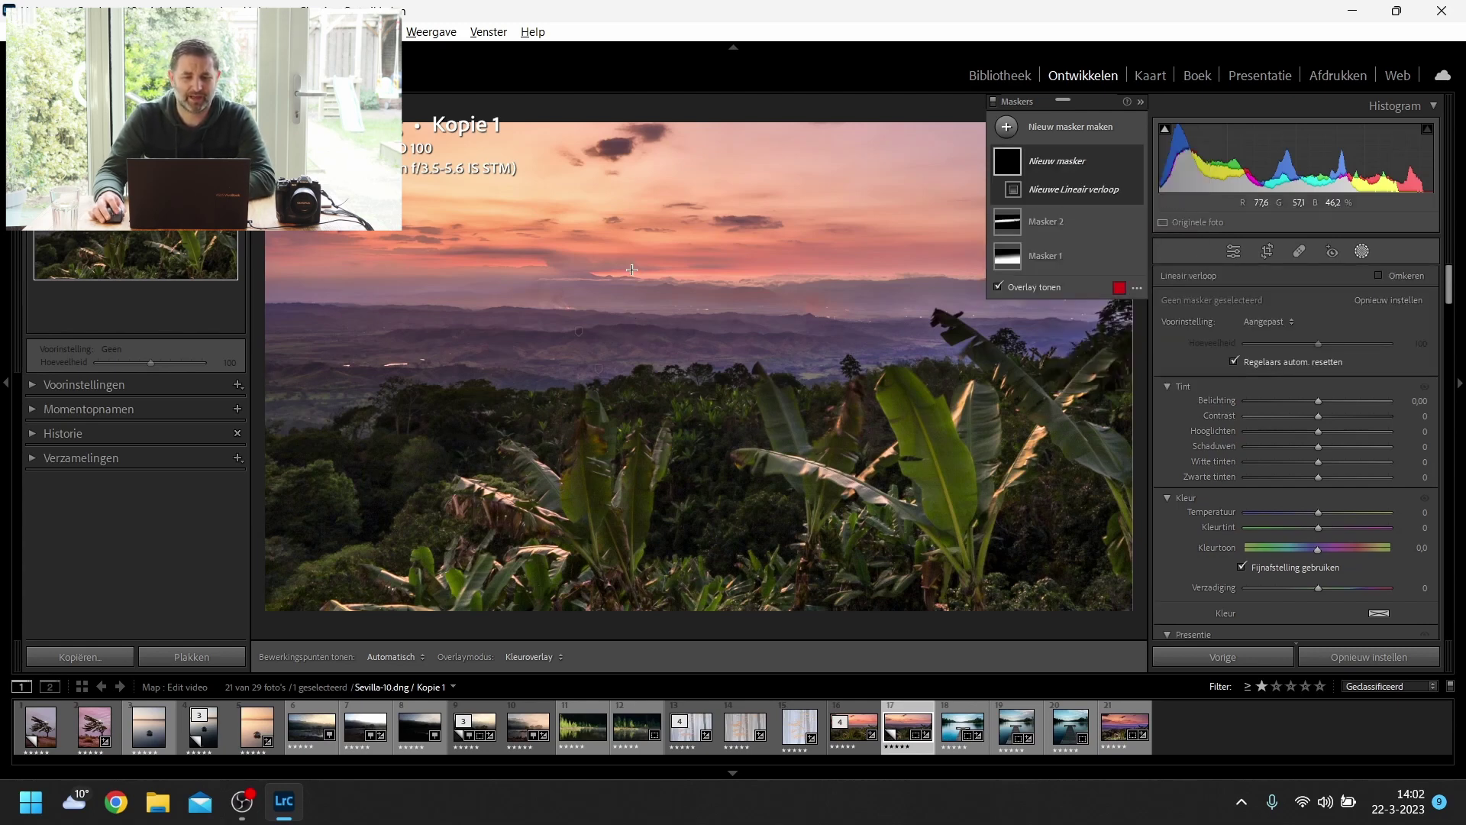
{"action": "left_click_drag", "start_coordinate": [648, 275], "coordinate": [650, 418]}
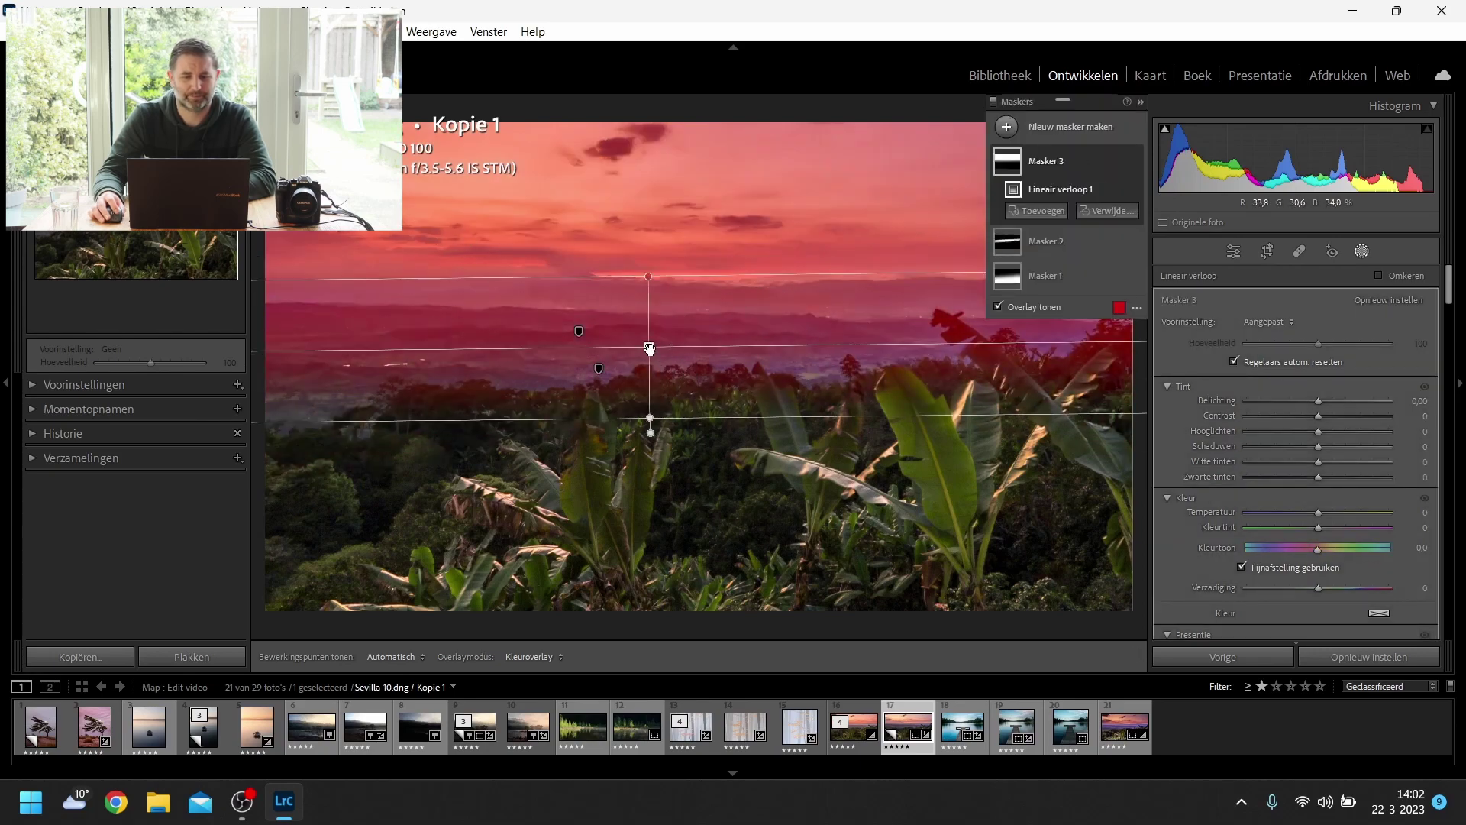
{"action": "left_click_drag", "start_coordinate": [650, 349], "coordinate": [730, 298]}
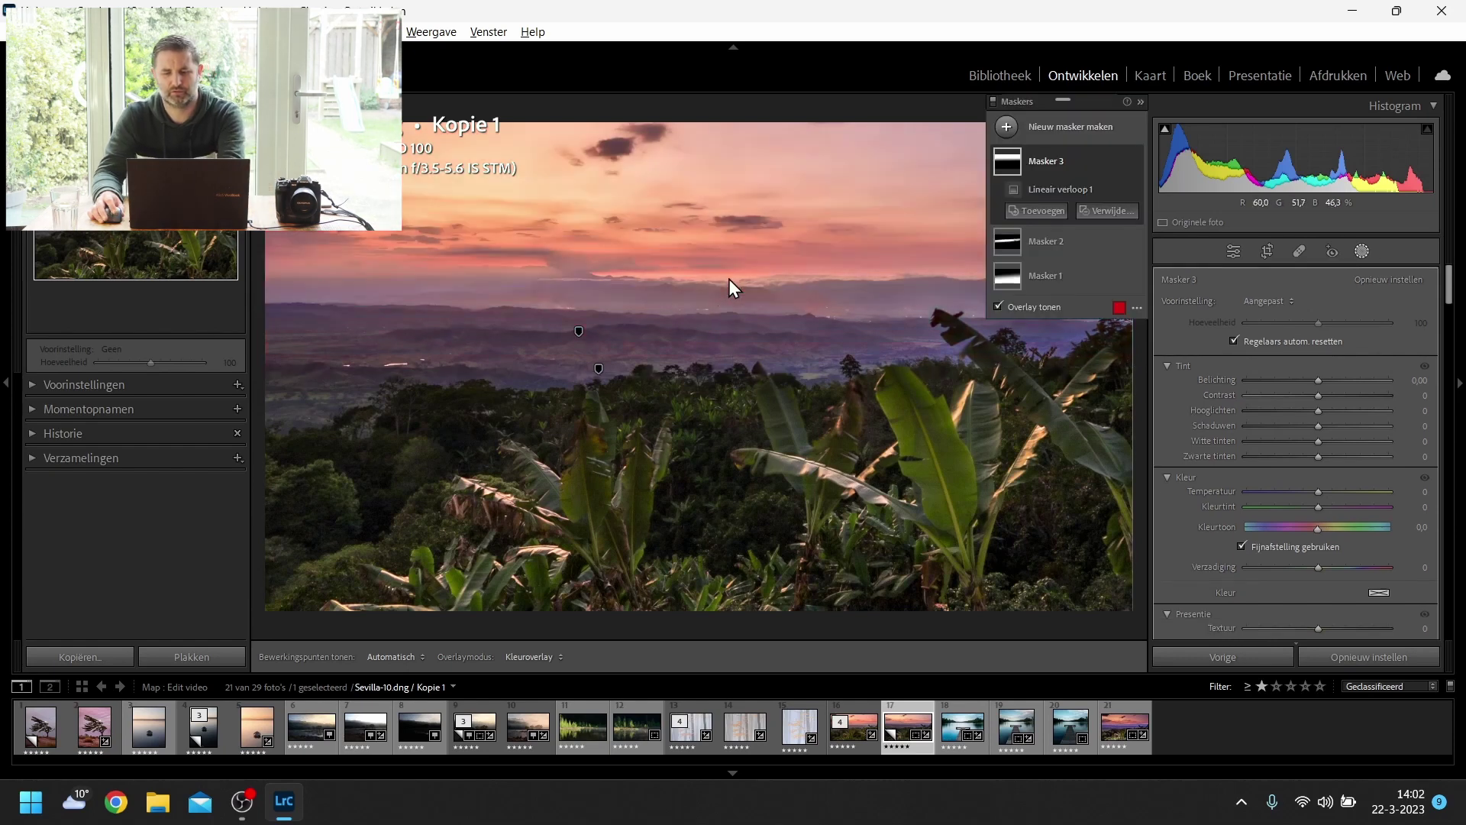
Add a Select Sky mask with Highlights -8, Temperature 17 and Tint 24.
{"action": "left_click", "coordinate": [1006, 128]}
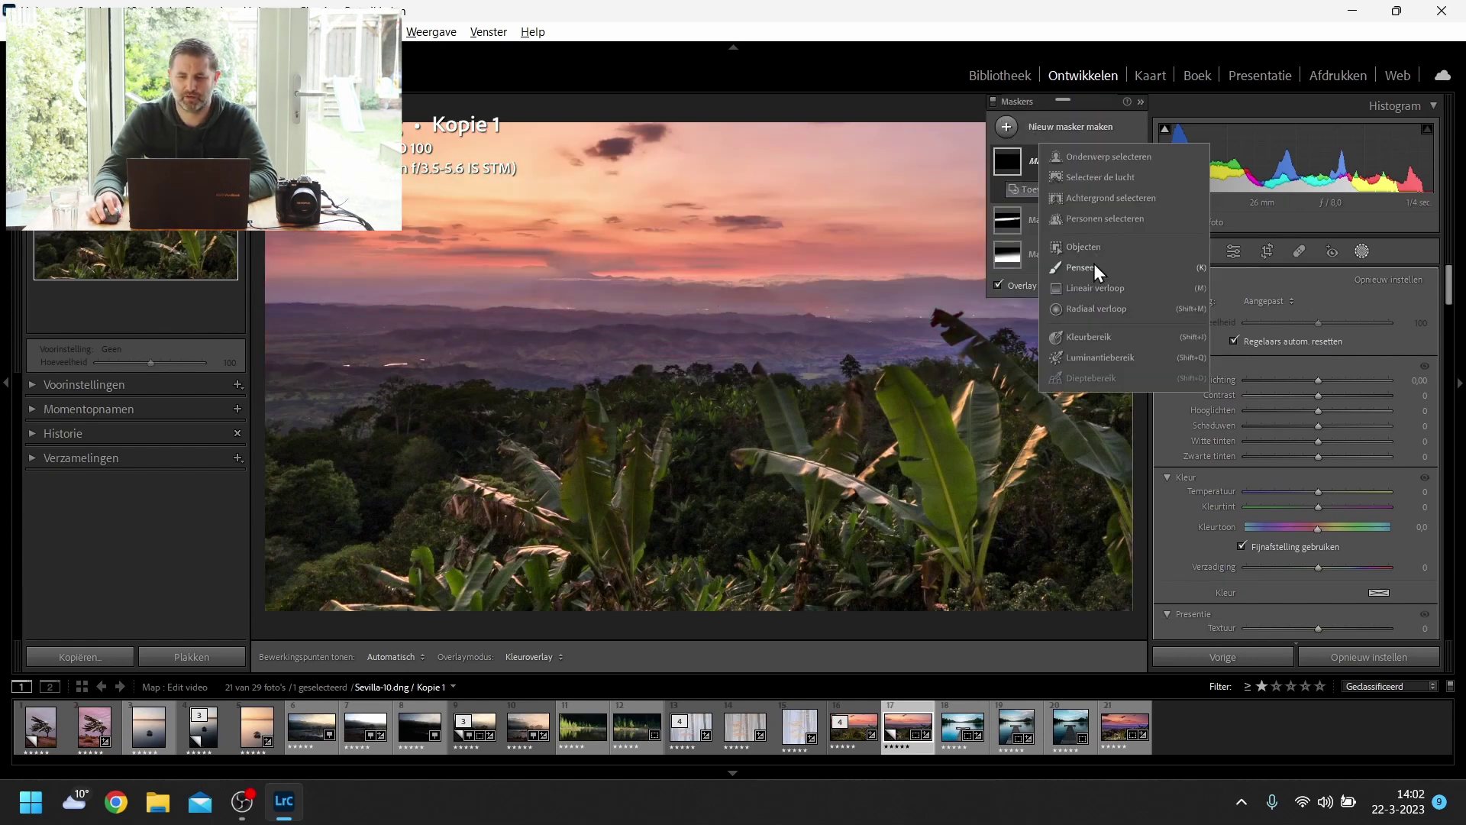
{"action": "left_click", "coordinate": [1109, 180]}
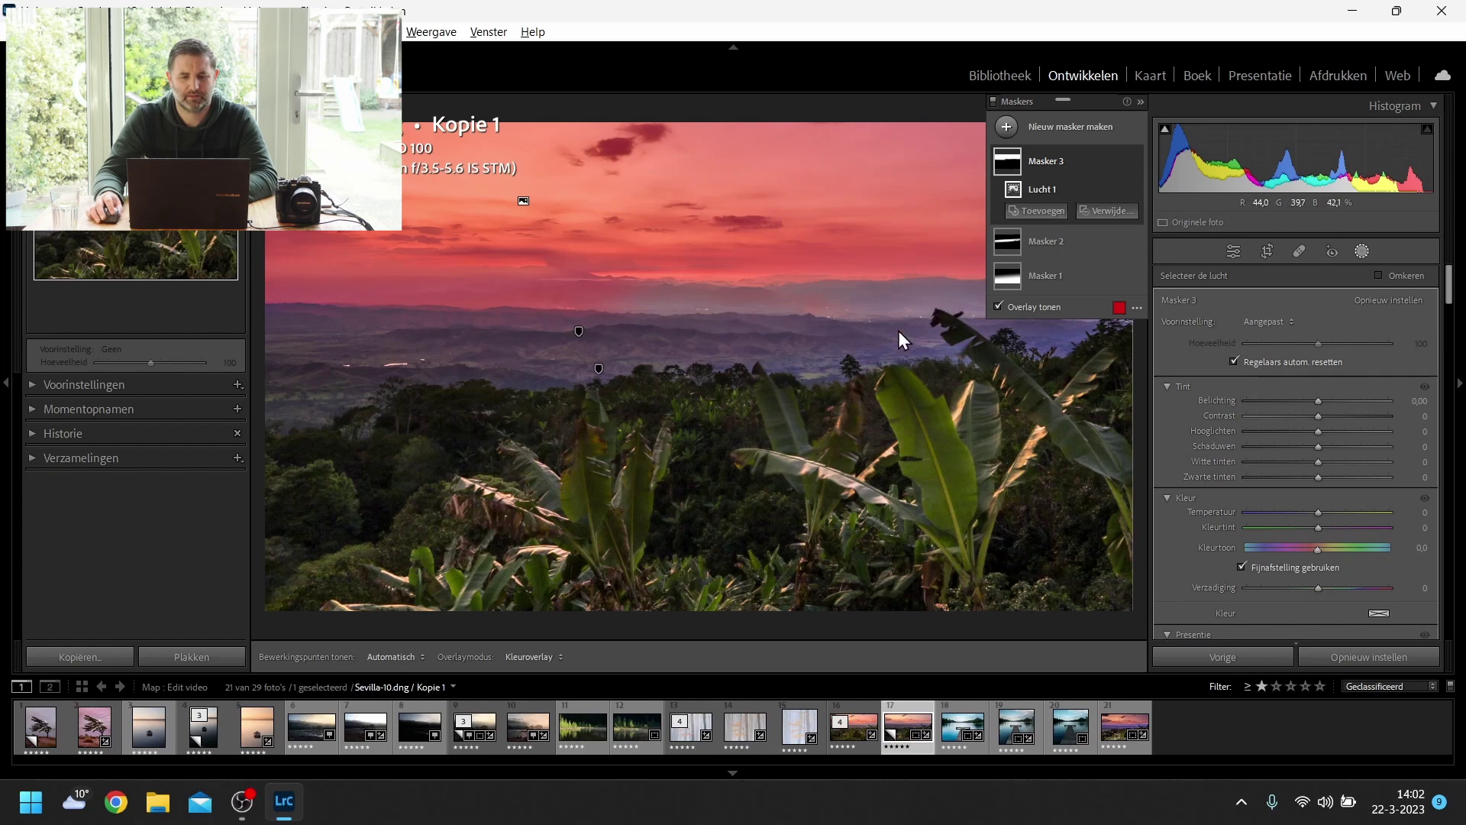
{"action": "left_click_drag", "start_coordinate": [1317, 437], "coordinate": [1312, 437]}
{"action": "left_click_drag", "start_coordinate": [1320, 515], "coordinate": [1332, 510]}
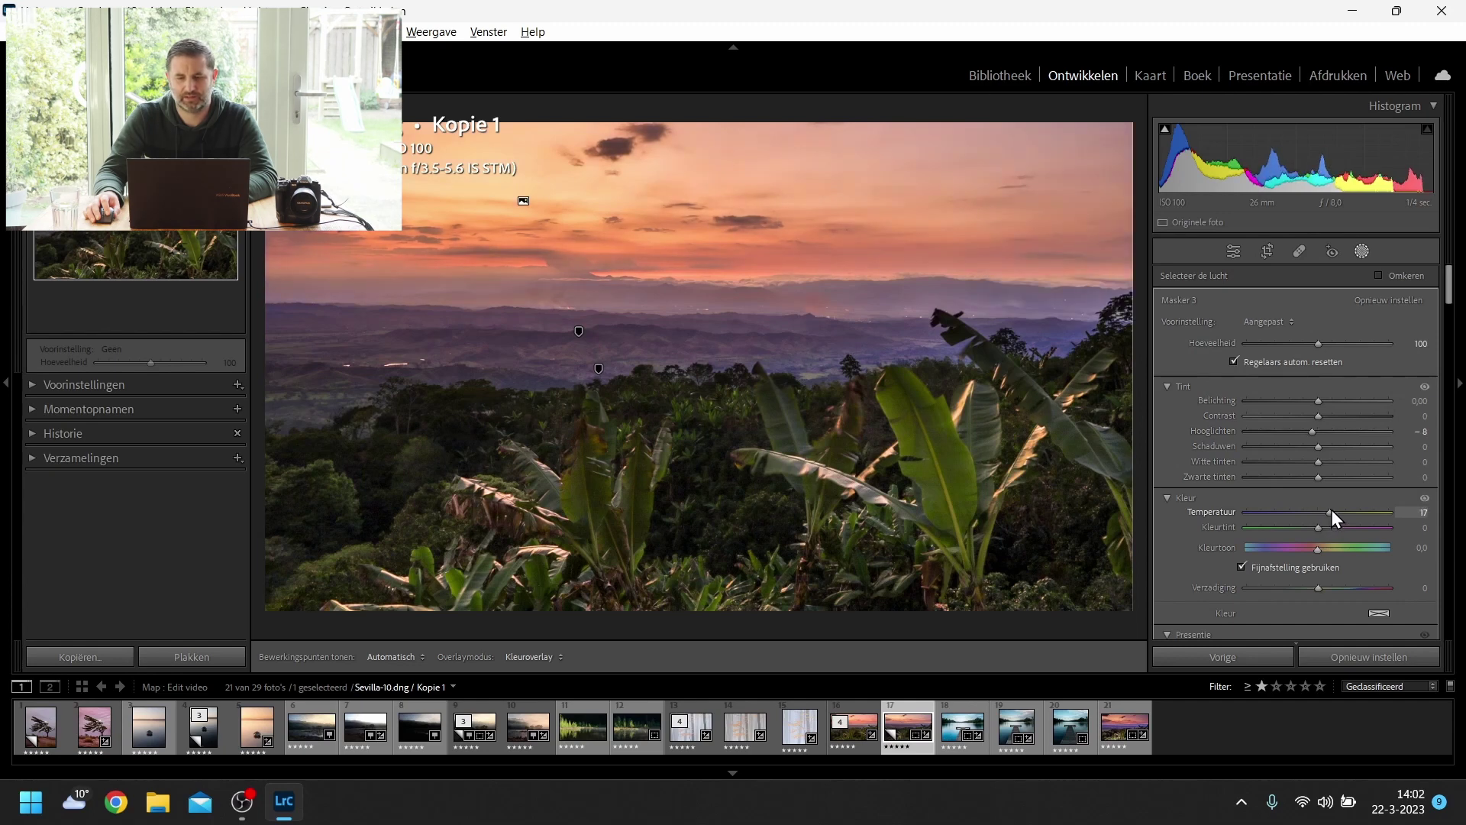
{"action": "left_click_drag", "start_coordinate": [1322, 530], "coordinate": [1331, 529]}
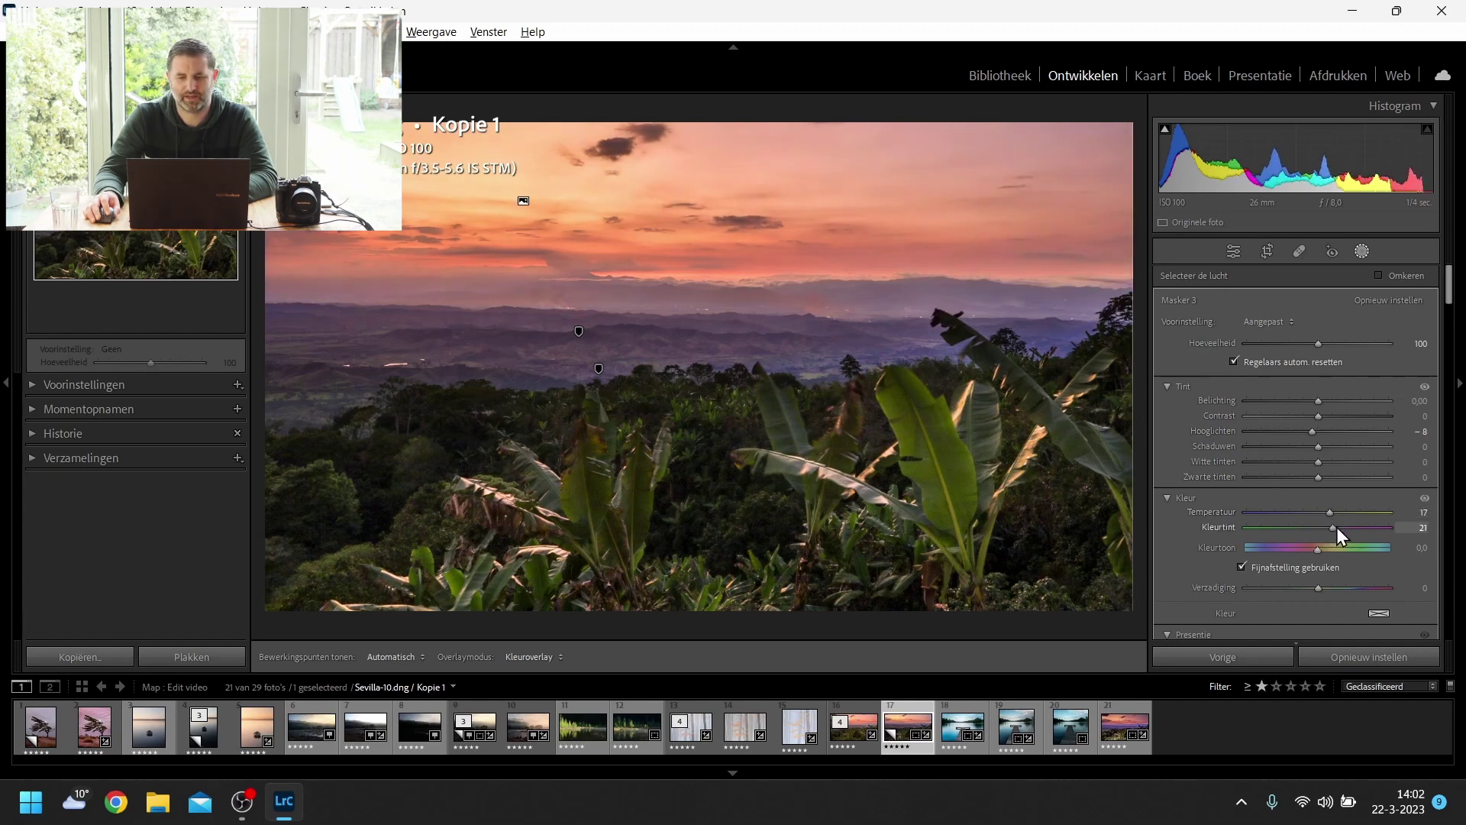
{"action": "left_click_drag", "start_coordinate": [1338, 527], "coordinate": [1338, 527]}
Close Masking and open the Sevilla-10-bewerkt-bewerkt.tif version from the filmstrip.
{"action": "left_click", "coordinate": [1361, 256]}
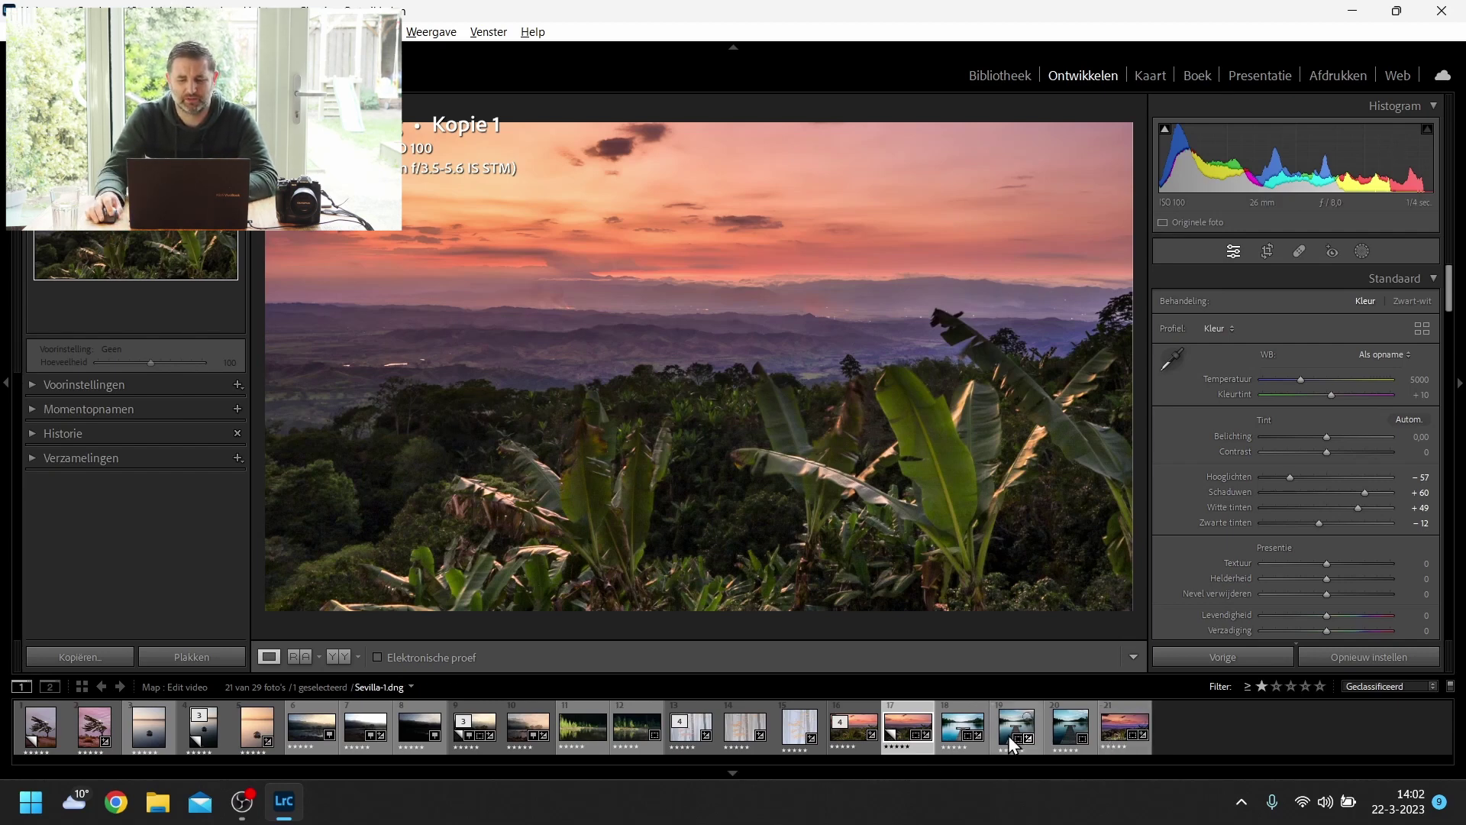
{"action": "left_click", "coordinate": [843, 736]}
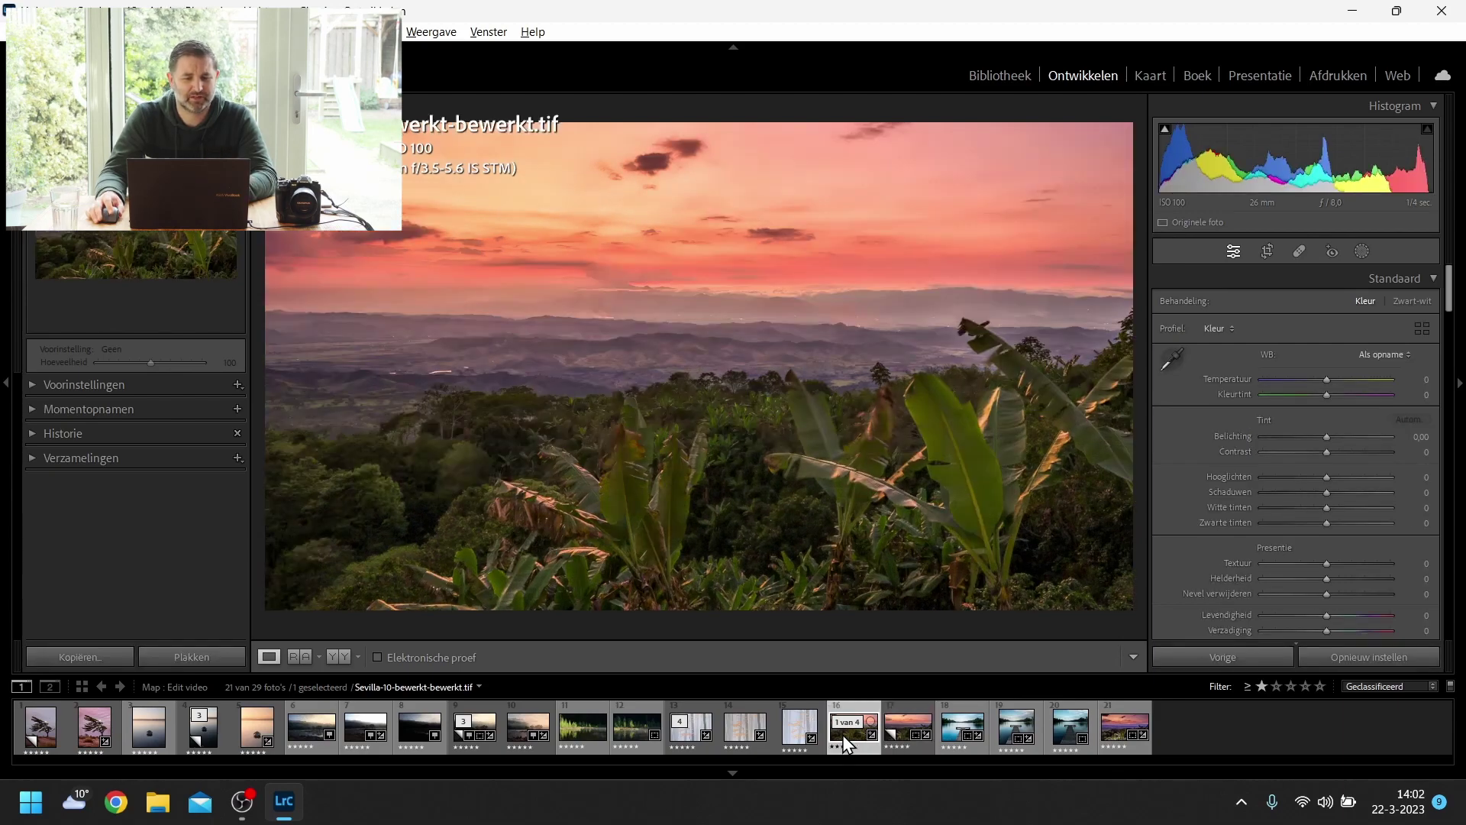
{"action": "left_click", "coordinate": [1110, 736]}
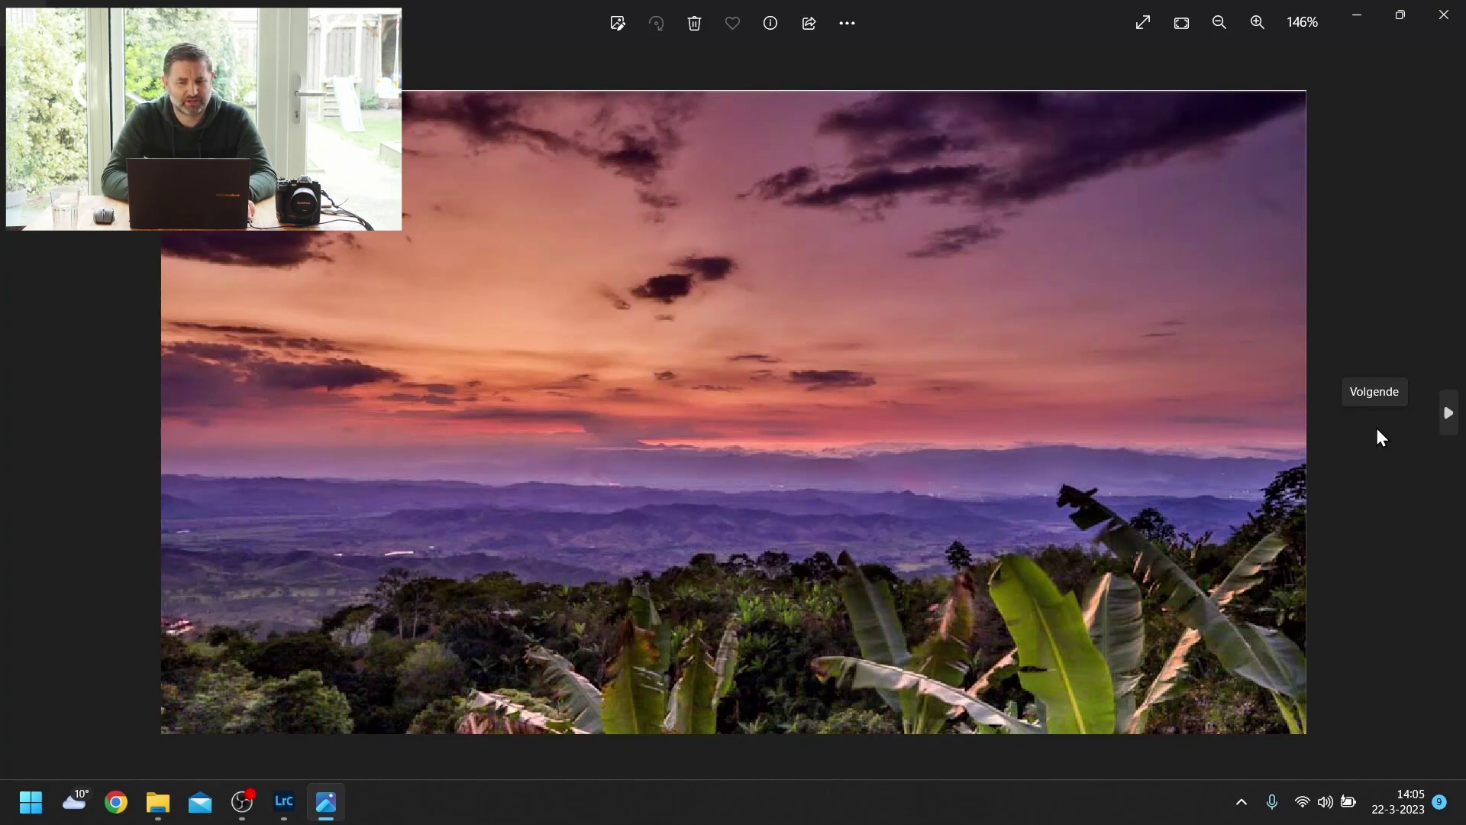
{"action": "key", "text": "alt+Tab"}
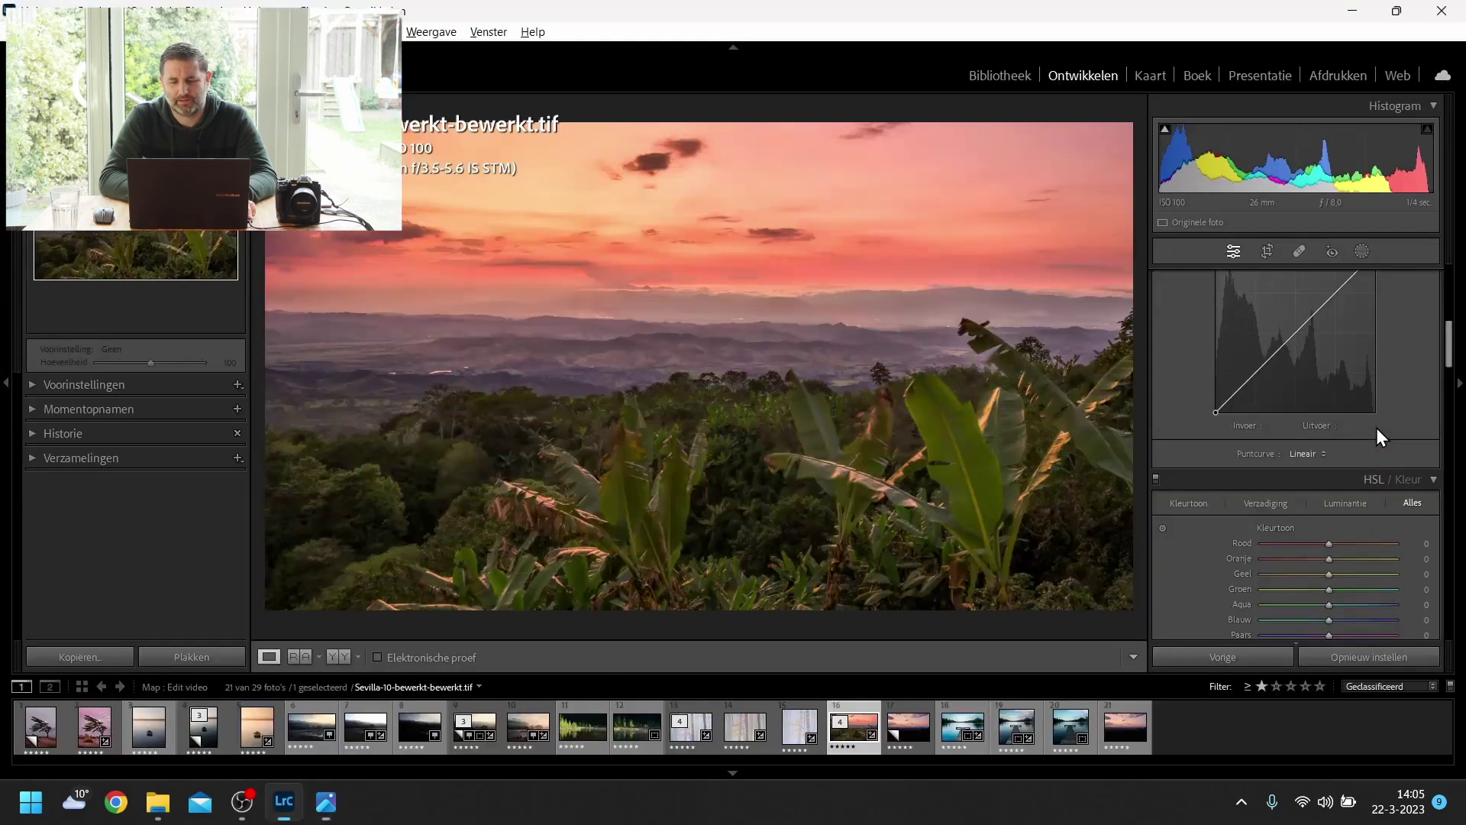